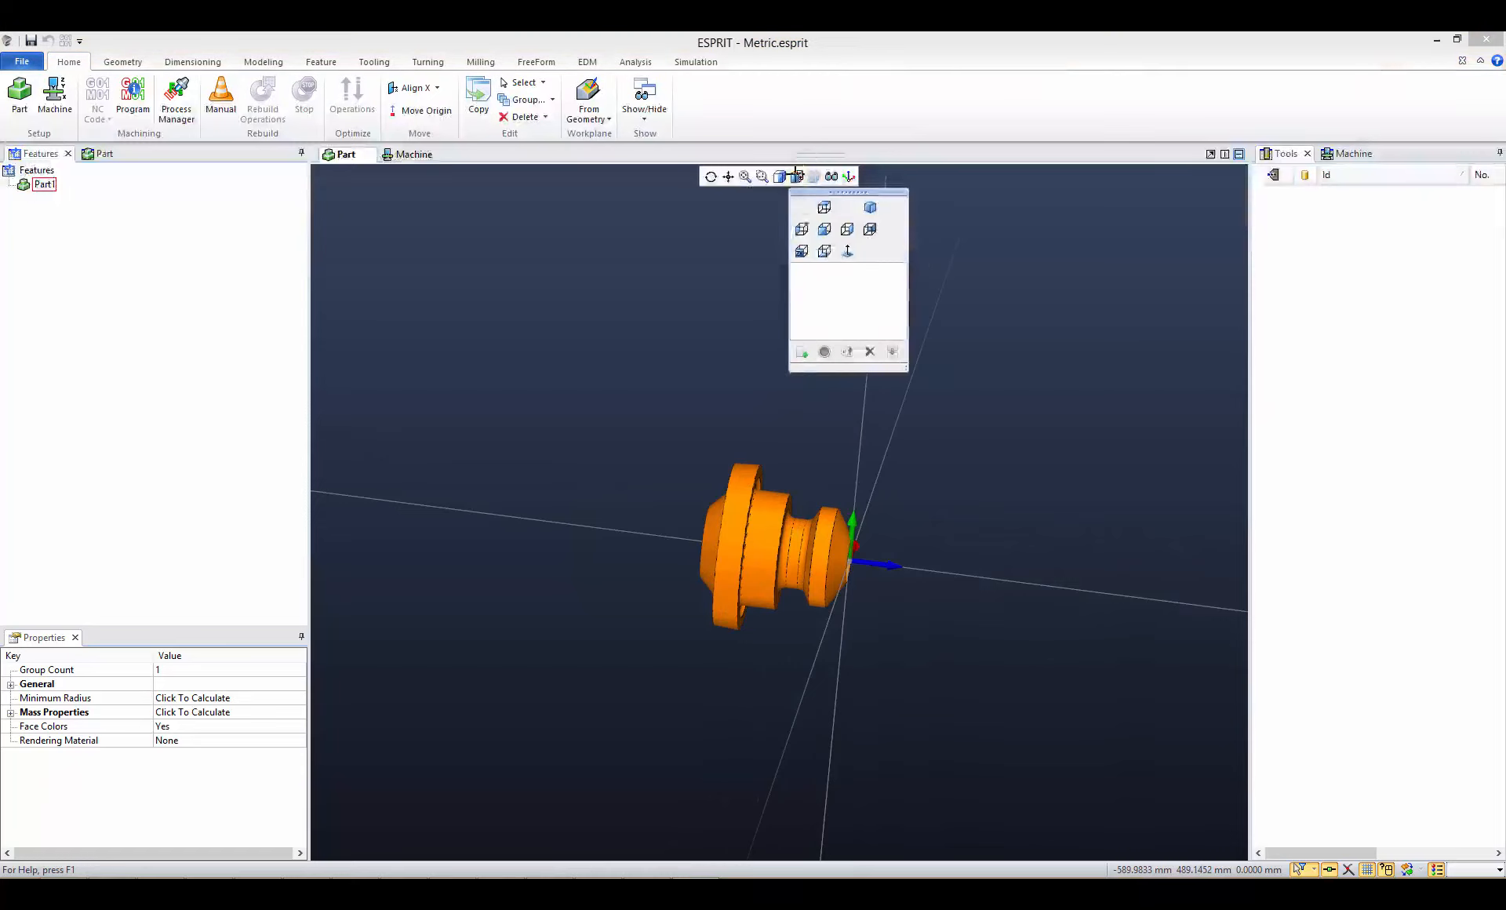
- Examine the part in several standard views, finishing in the ZX turning view with the Z axis horizontal, and deselect the part
{"action": "left_click", "coordinate": [825, 232]}
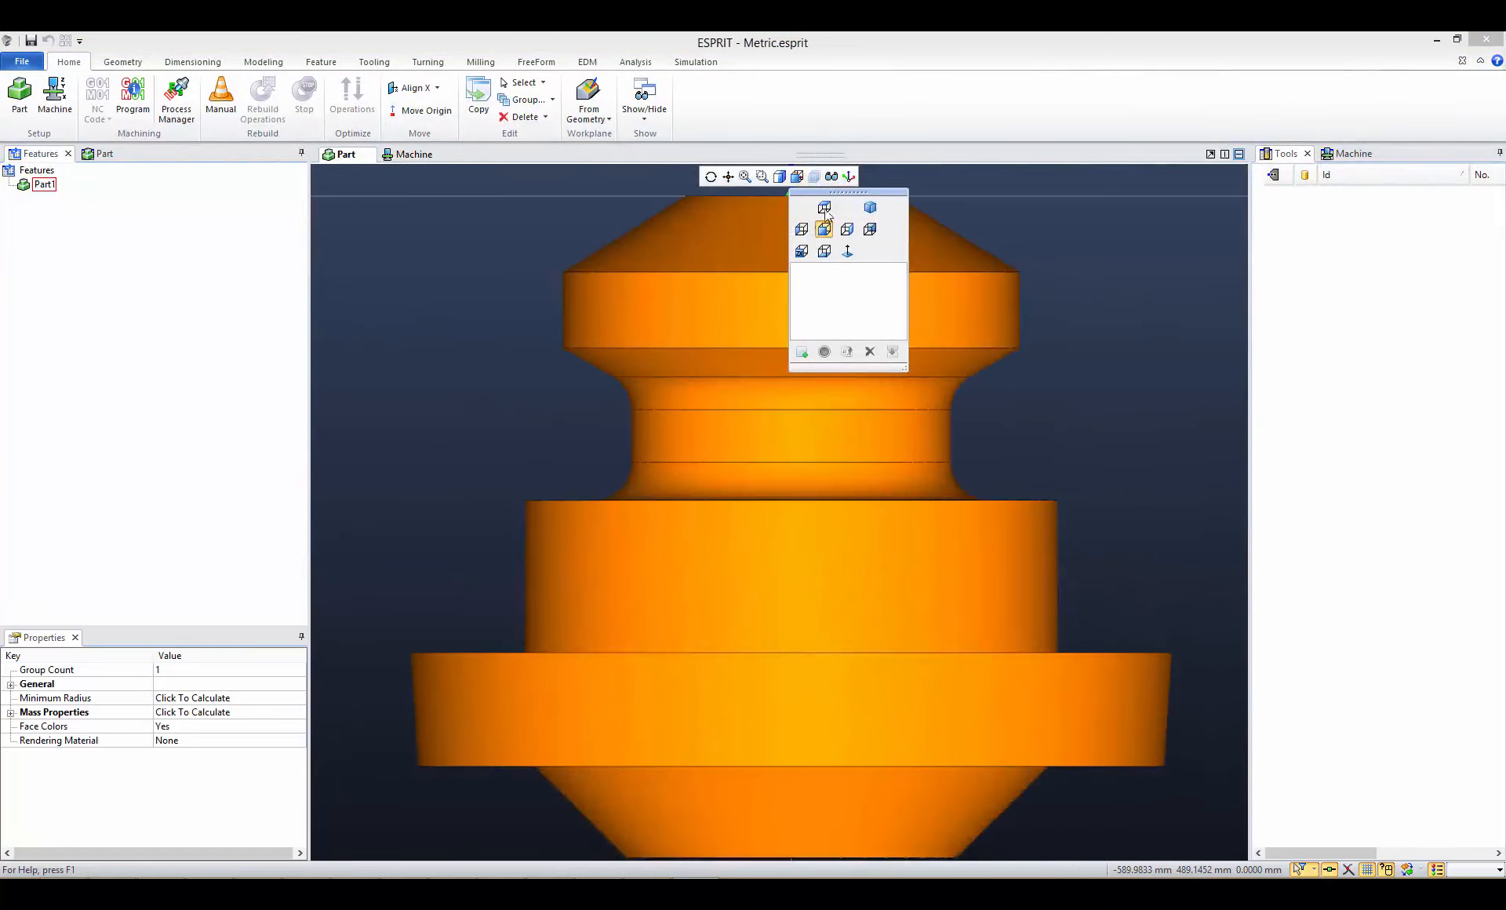
{"action": "left_click", "coordinate": [824, 208]}
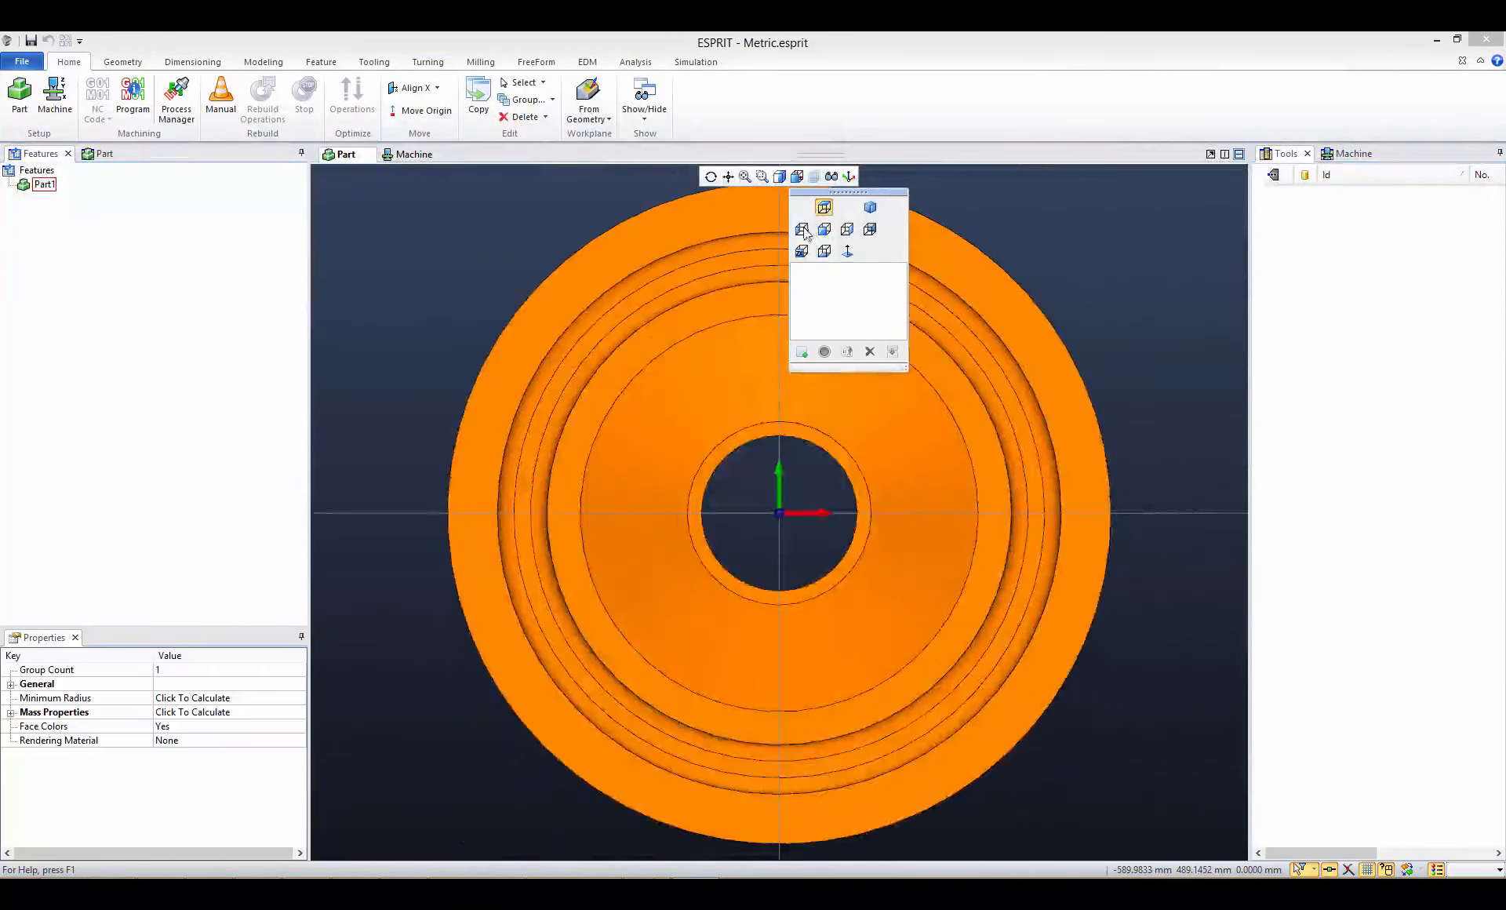
{"action": "left_click", "coordinate": [801, 230]}
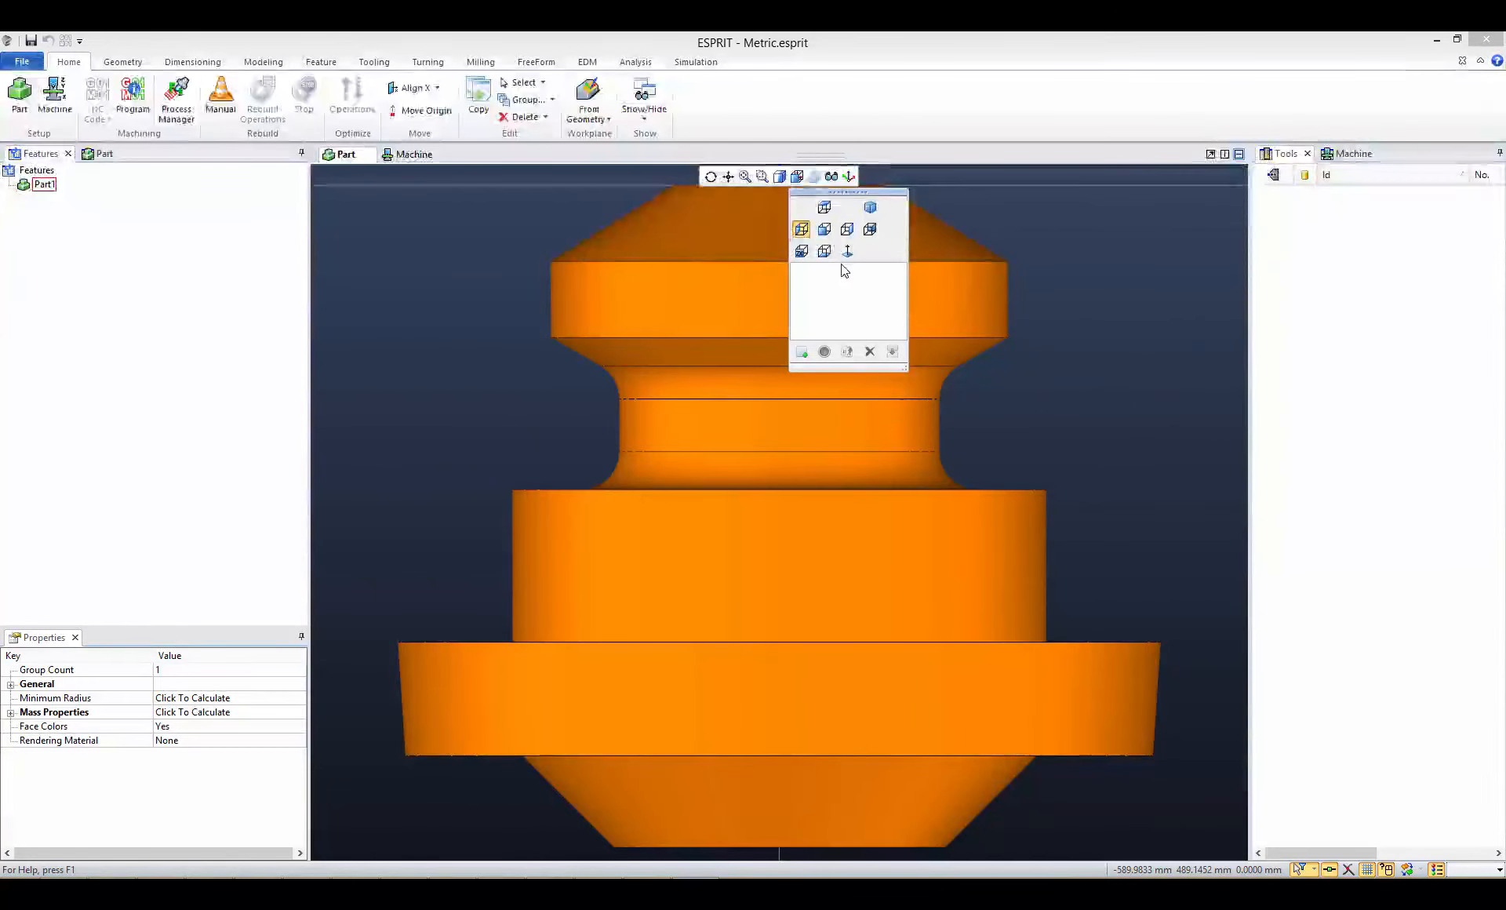
{"action": "left_click", "coordinate": [802, 255]}
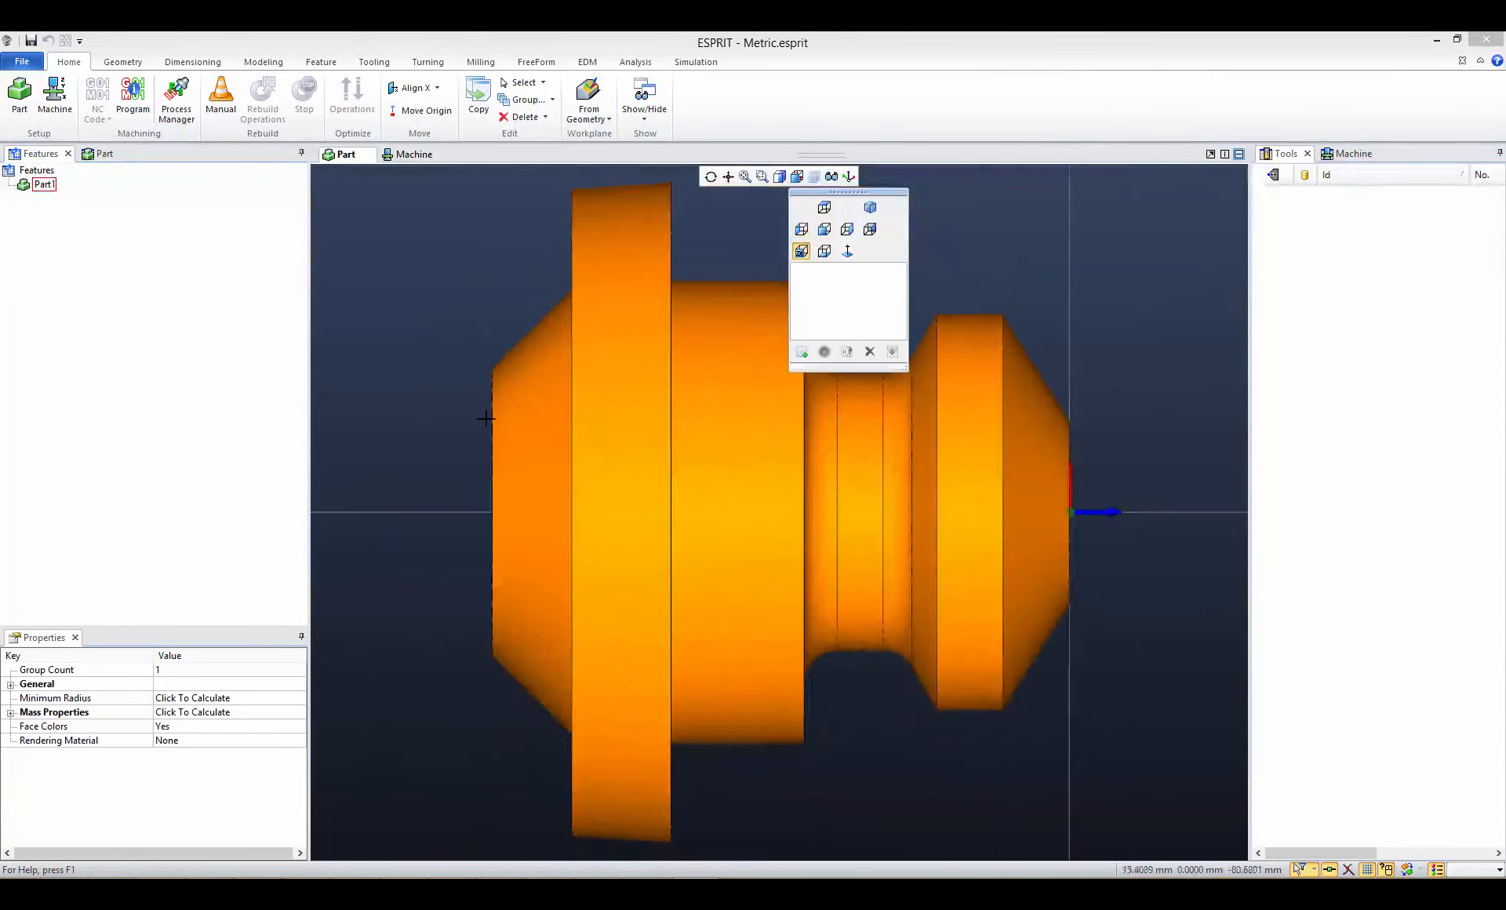
{"action": "middle_click_drag", "start_coordinate": [464, 359], "coordinate": [451, 348]}
{"action": "scroll", "coordinate": [525, 389], "scroll_direction": "down", "scroll_amount": 2}
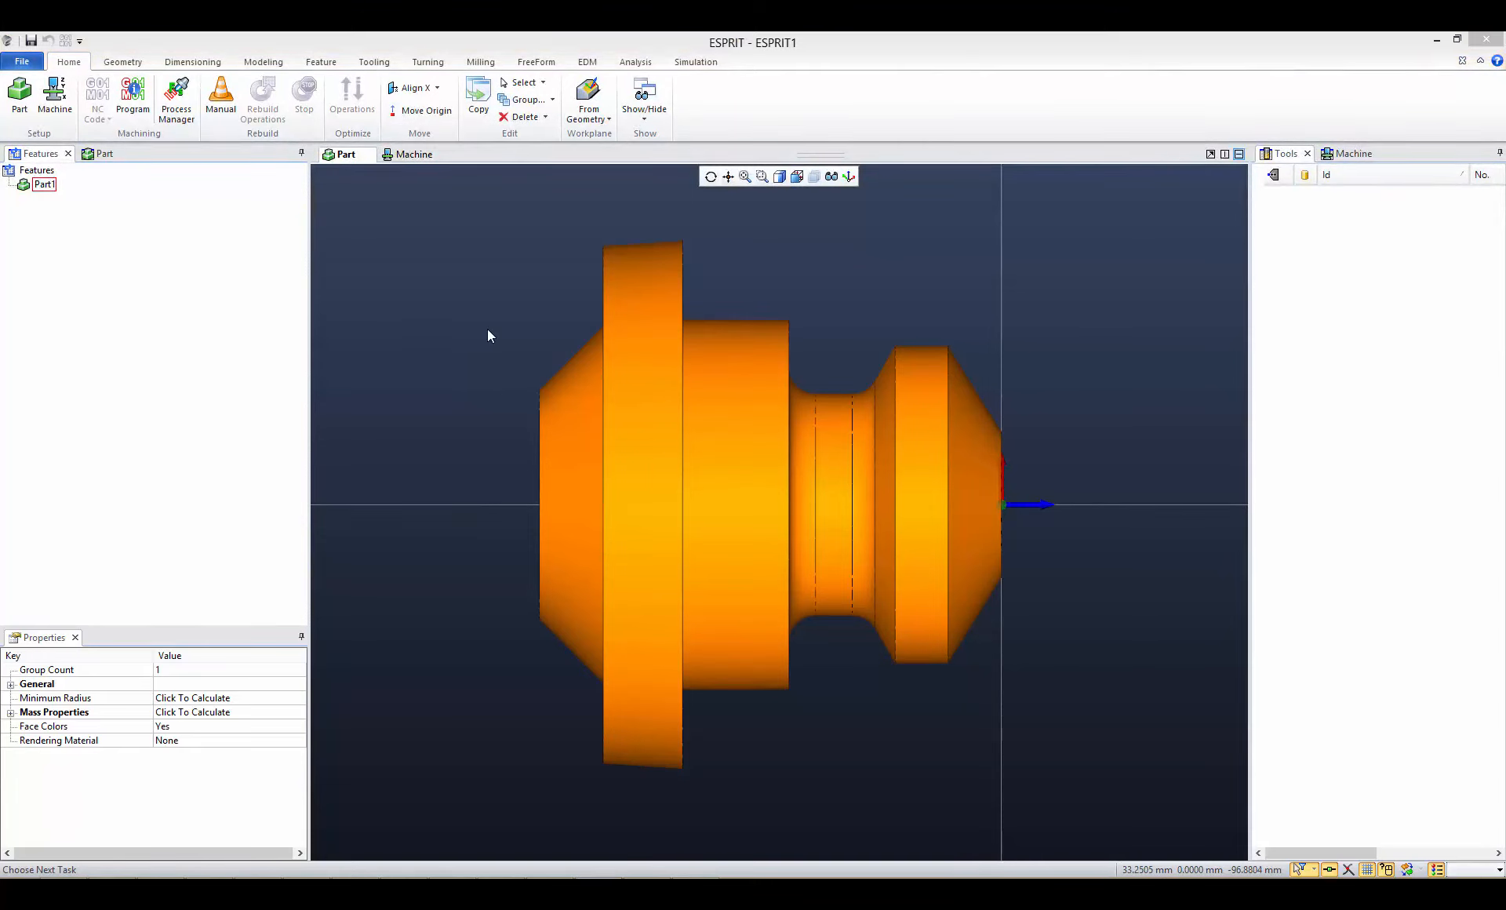
{"action": "left_click", "coordinate": [487, 328]}
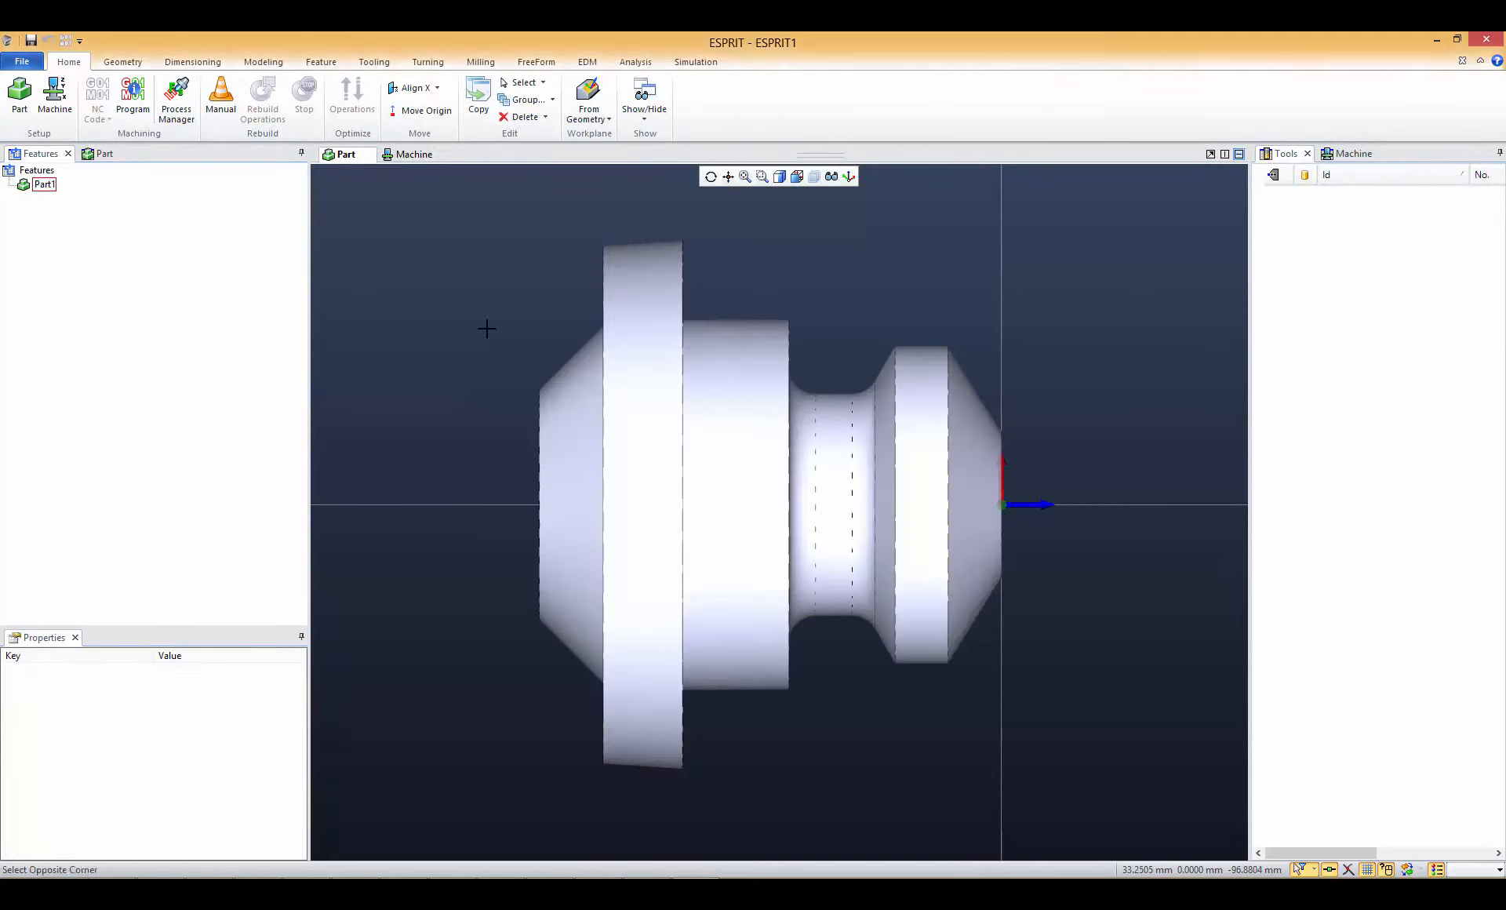
- Add a bar stock around the part with a 100 mm outside diameter and 87 mm length, and complete the part setup
{"action": "left_click", "coordinate": [20, 98]}
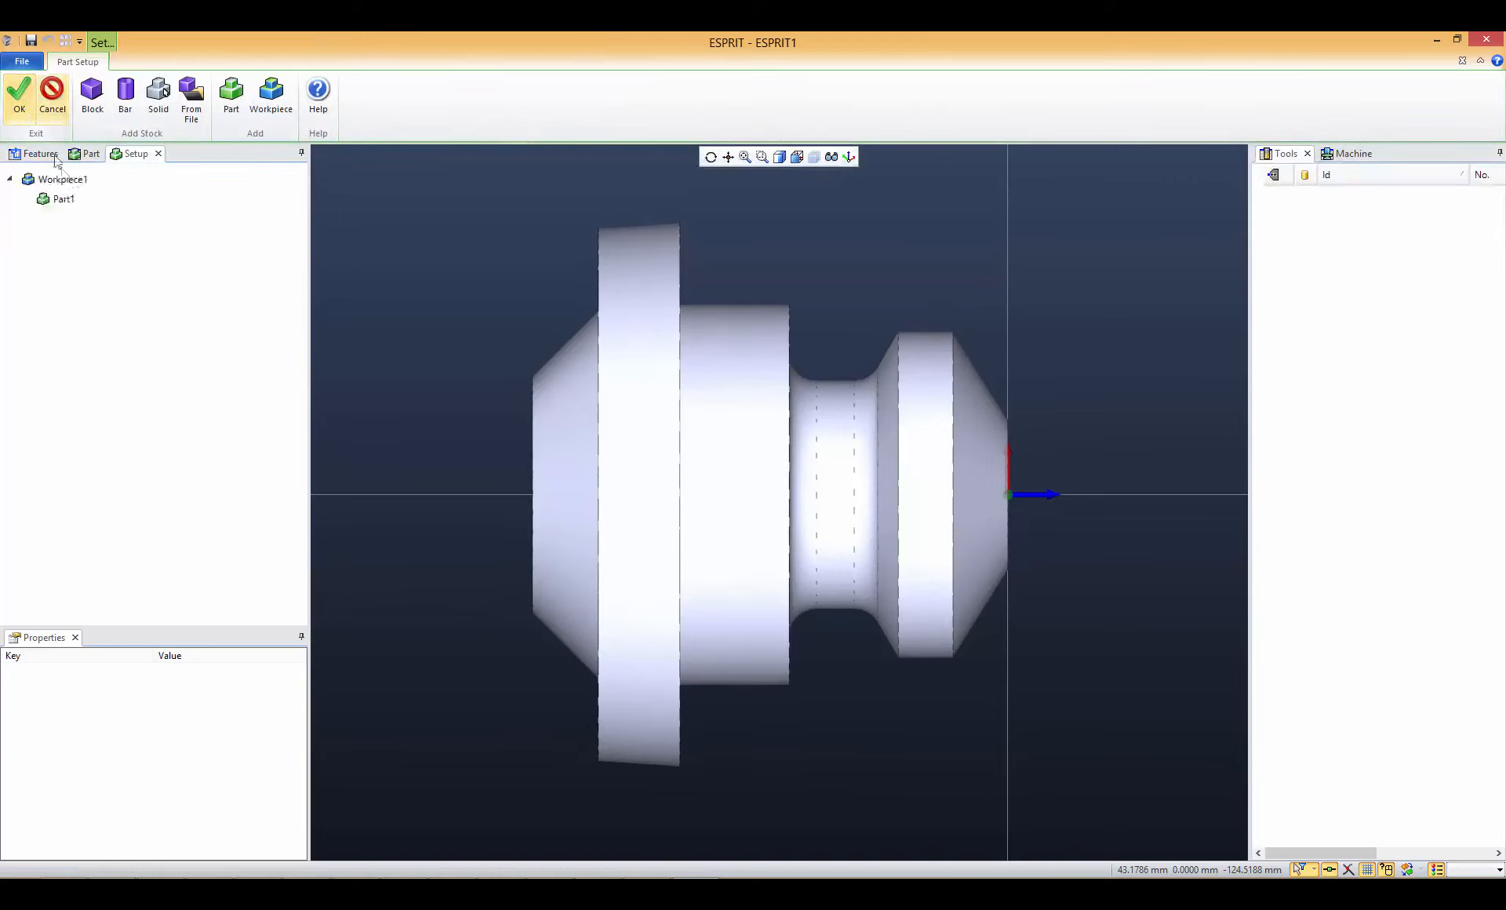
{"action": "left_click", "coordinate": [132, 104]}
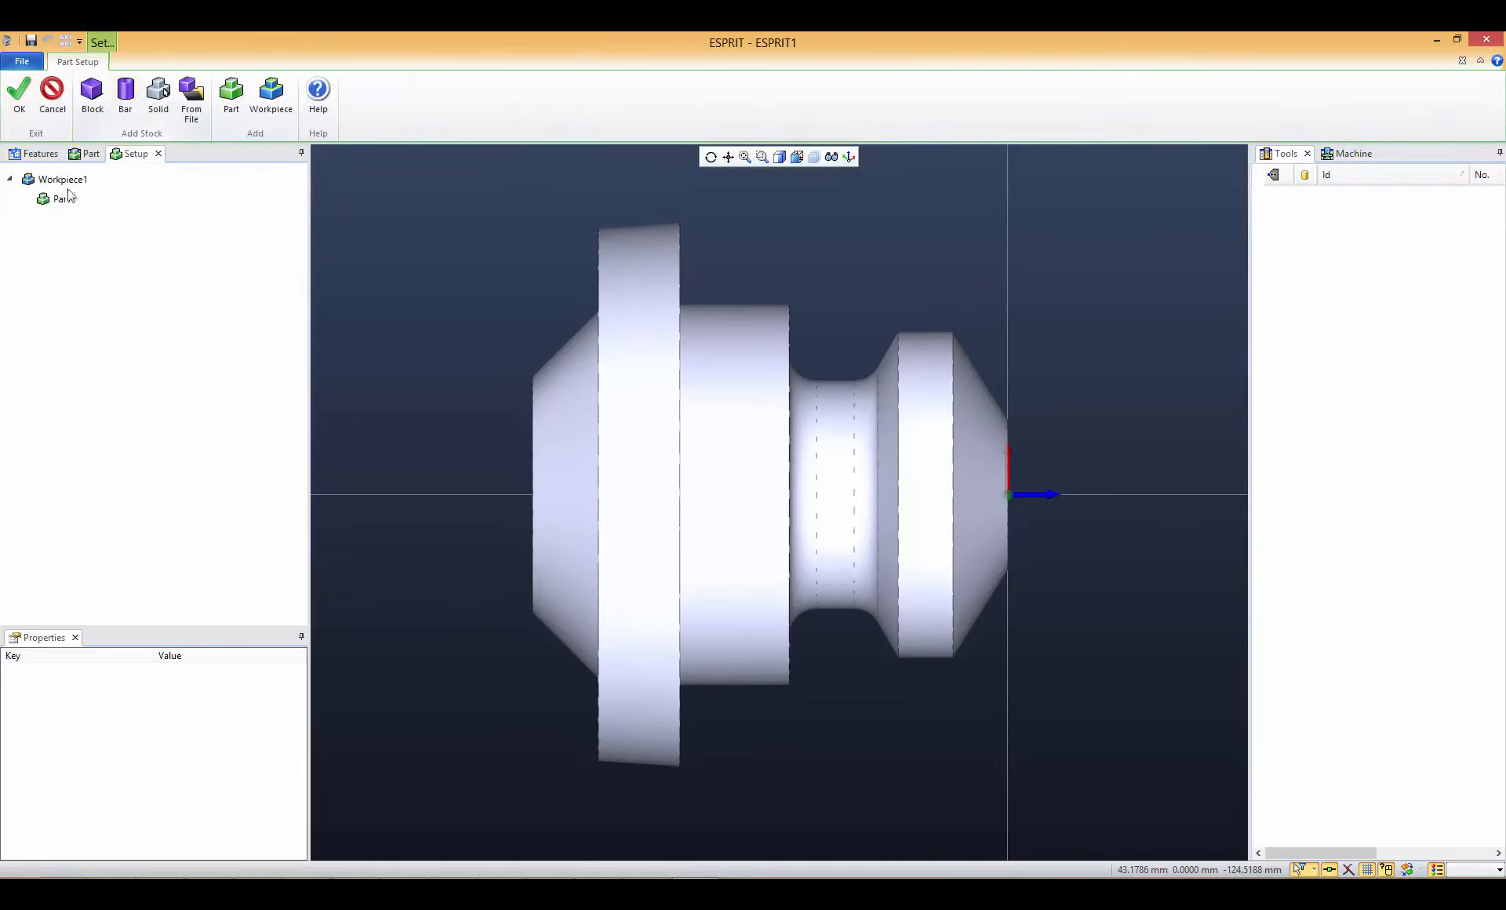
{"action": "left_click", "coordinate": [128, 92]}
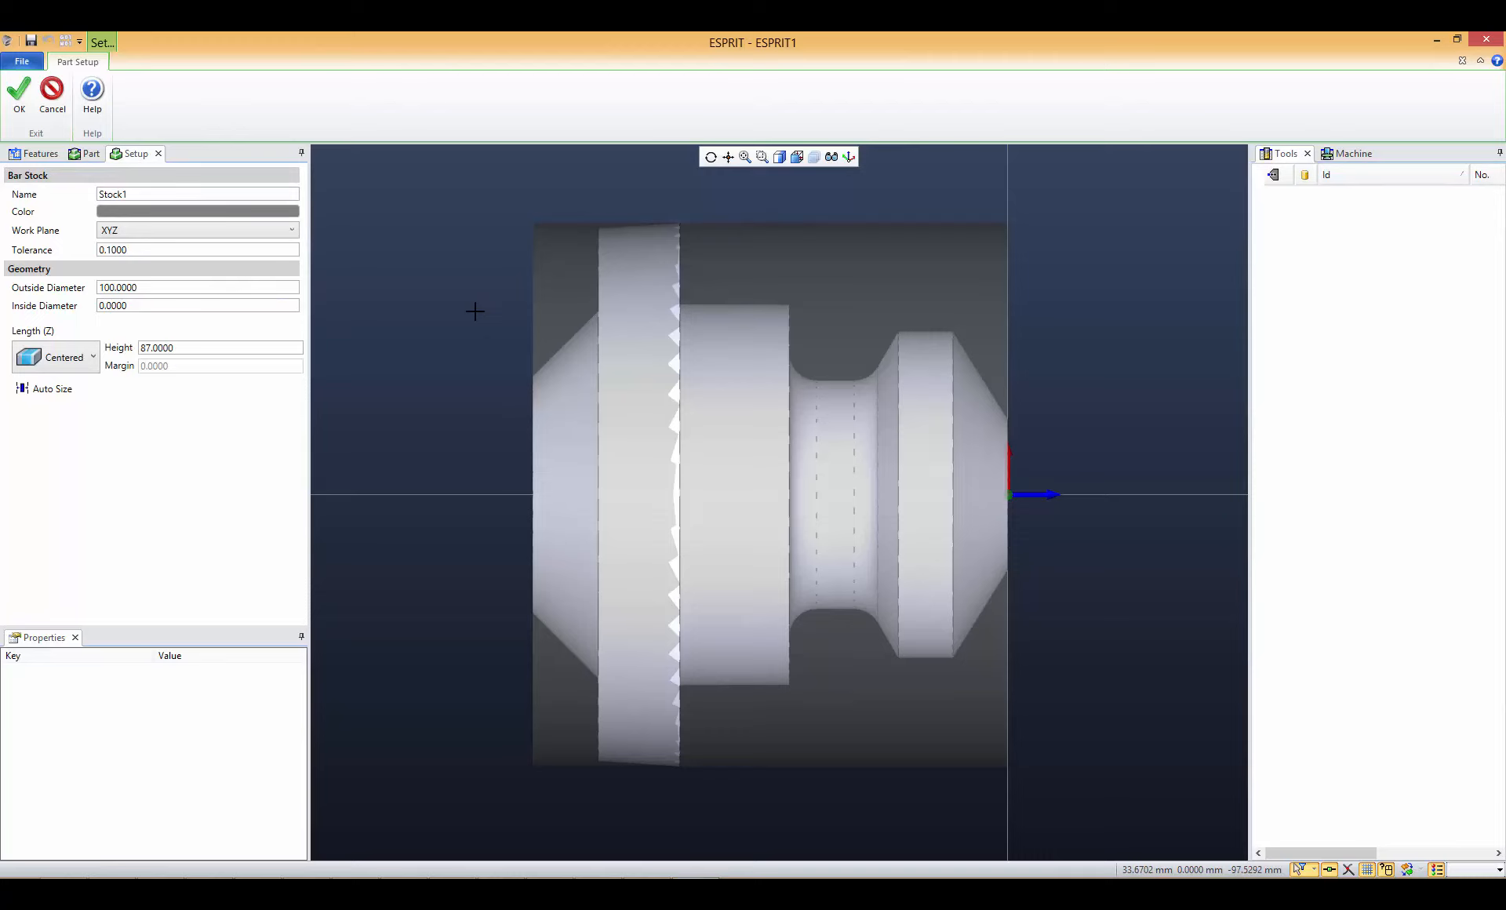
{"action": "left_click", "coordinate": [18, 102]}
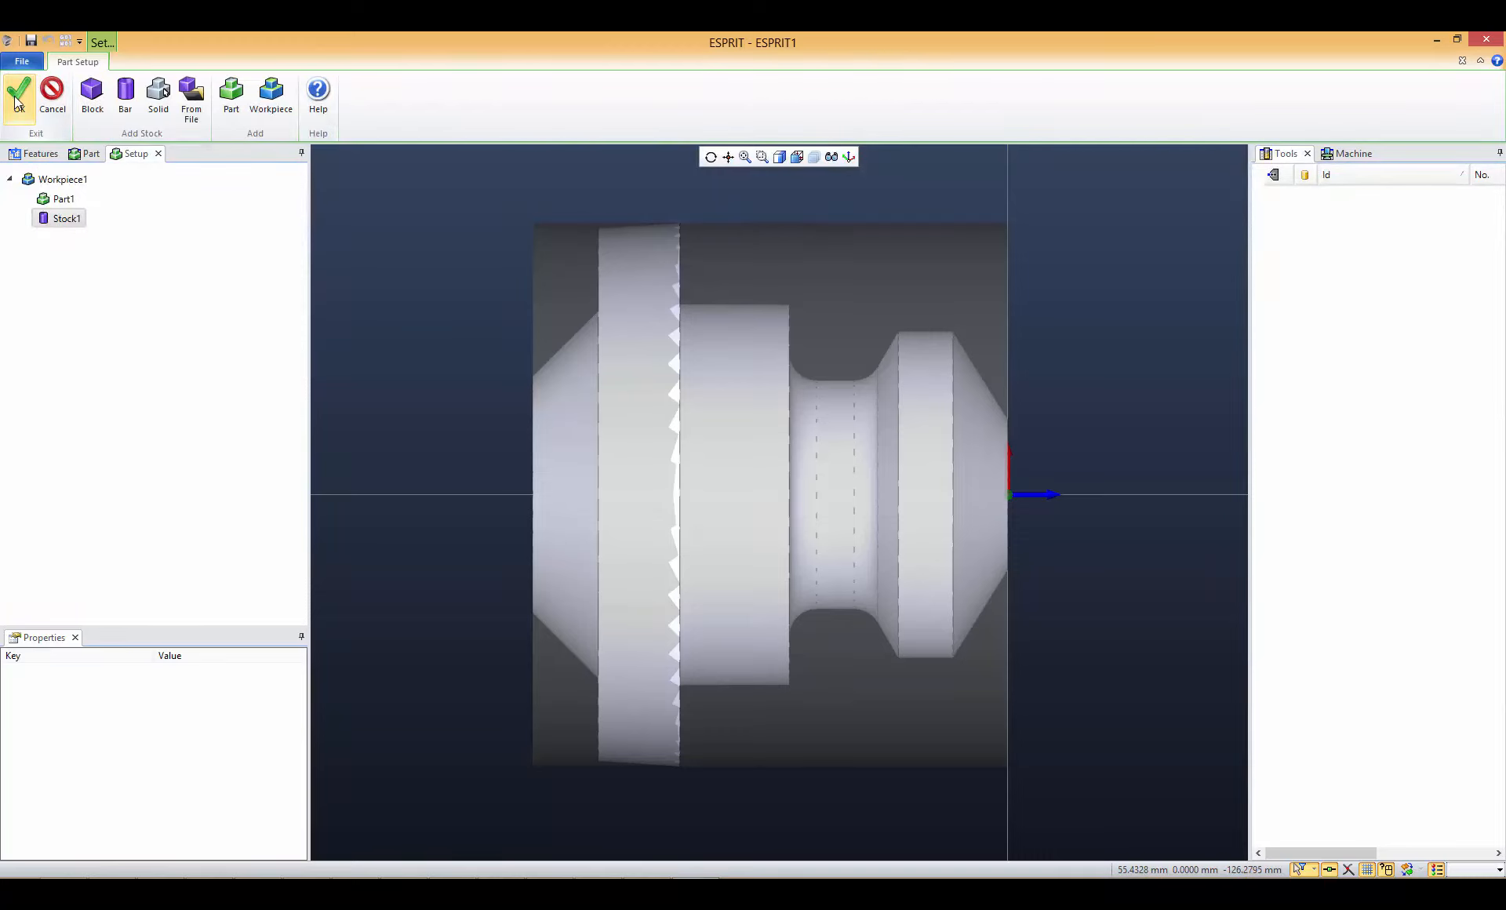
{"action": "left_click", "coordinate": [18, 100]}
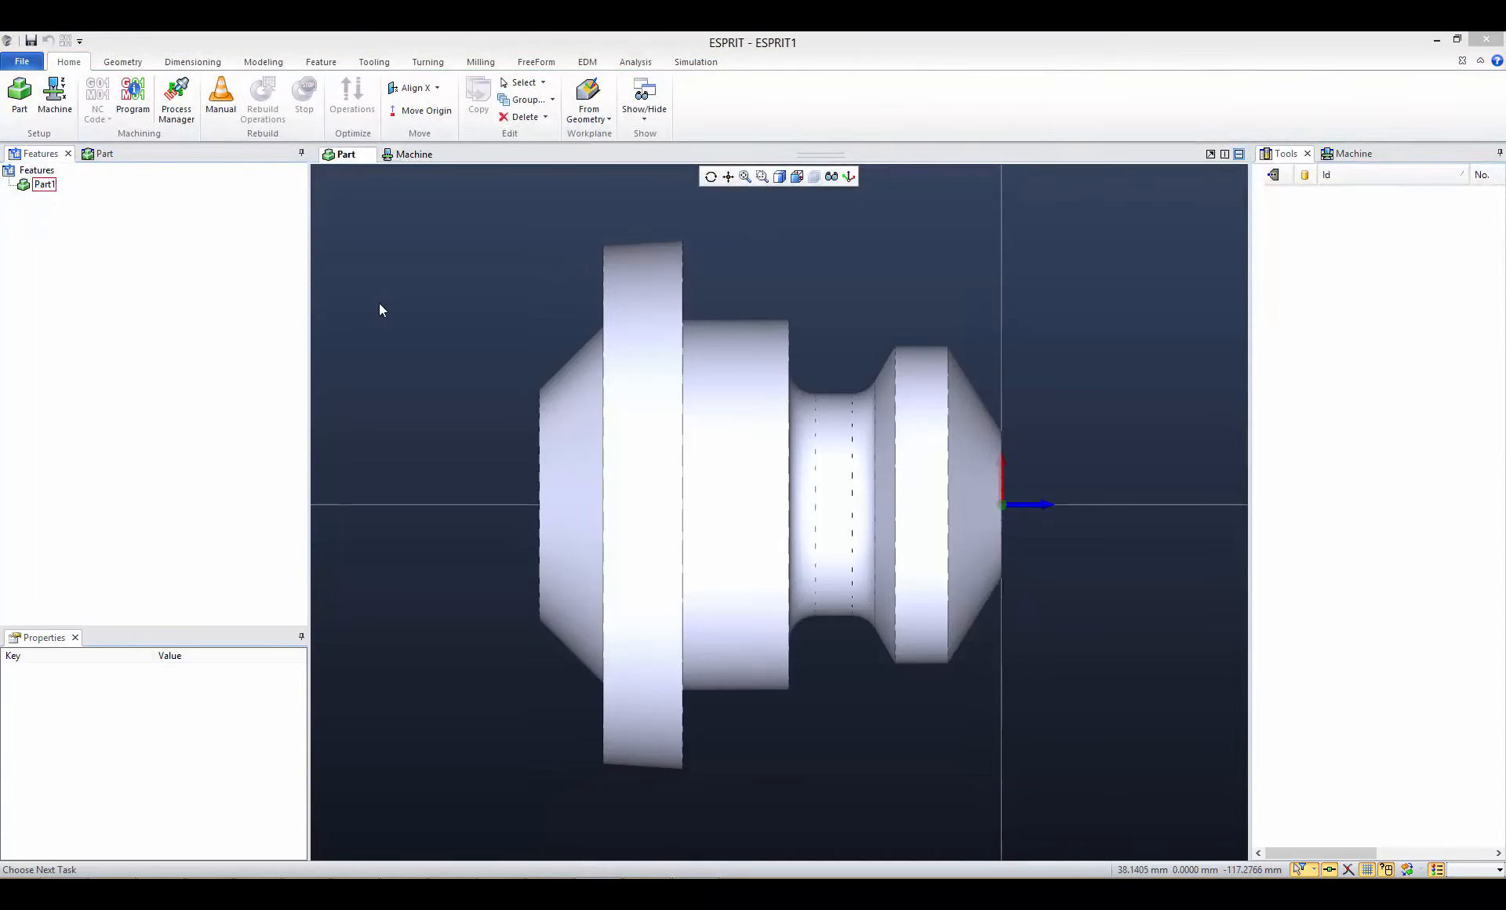
- Load the machine definition DMGMORI_NLX2500Y-700.mprj from its folder into the machine setup
{"action": "left_click", "coordinate": [63, 98]}
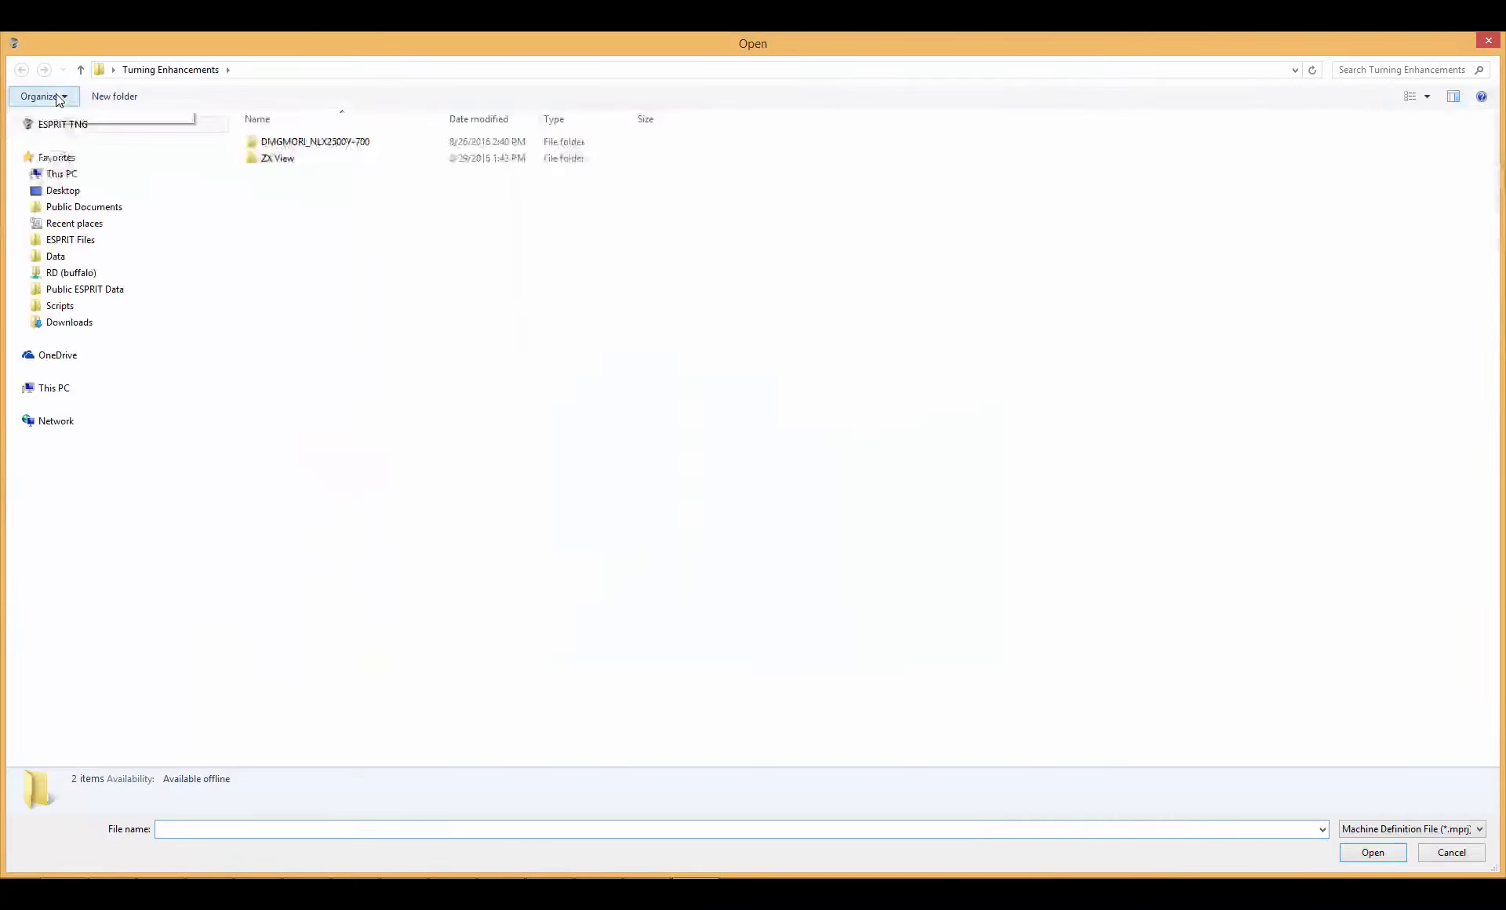
{"action": "left_click", "coordinate": [312, 145]}
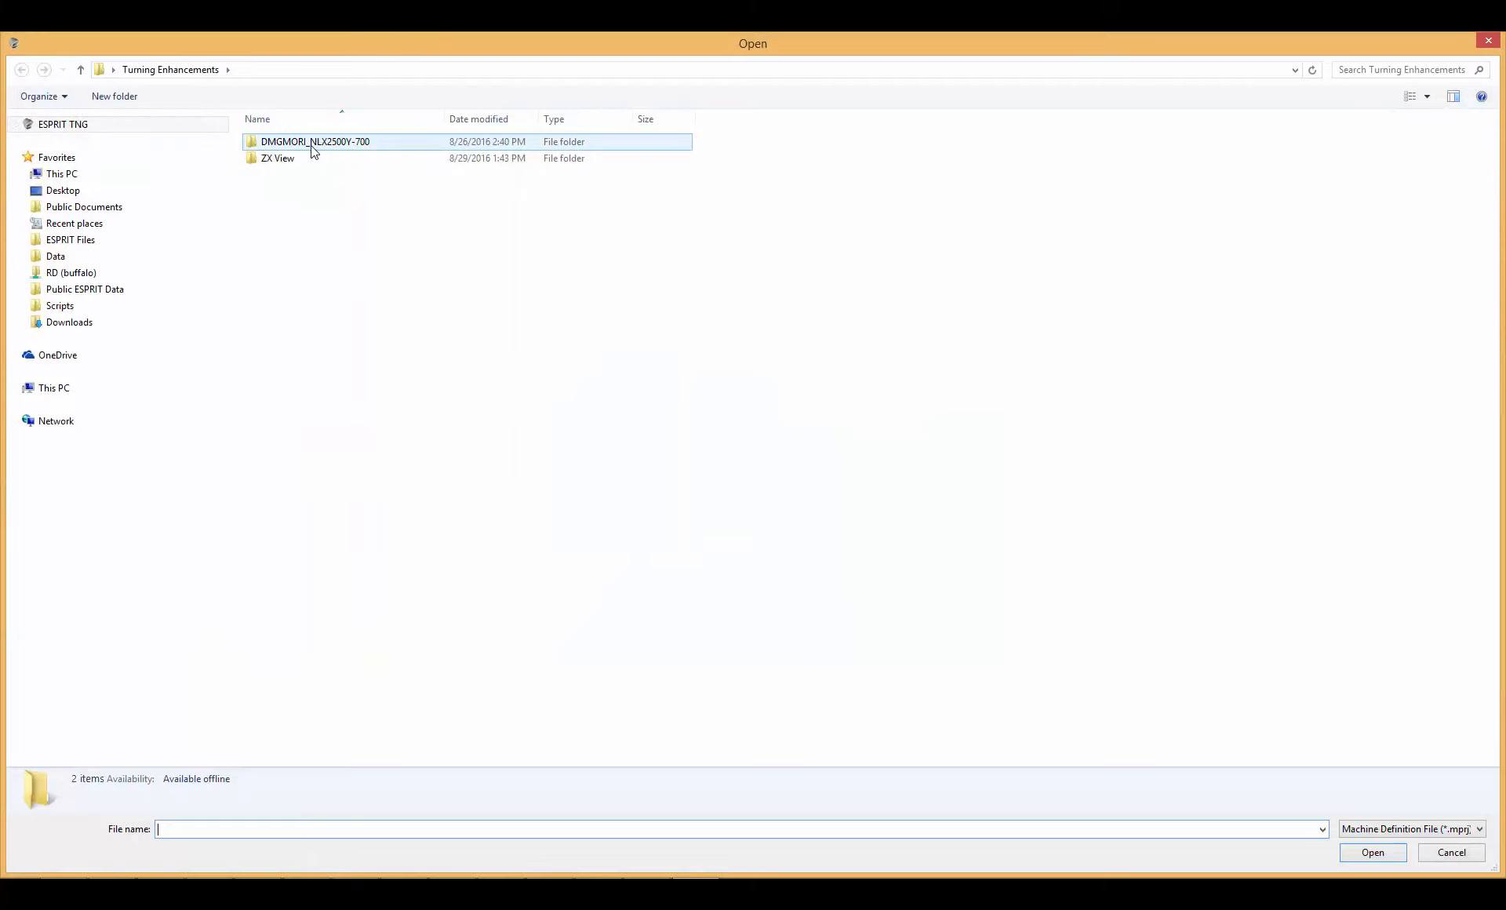
{"action": "double_click", "coordinate": [312, 146]}
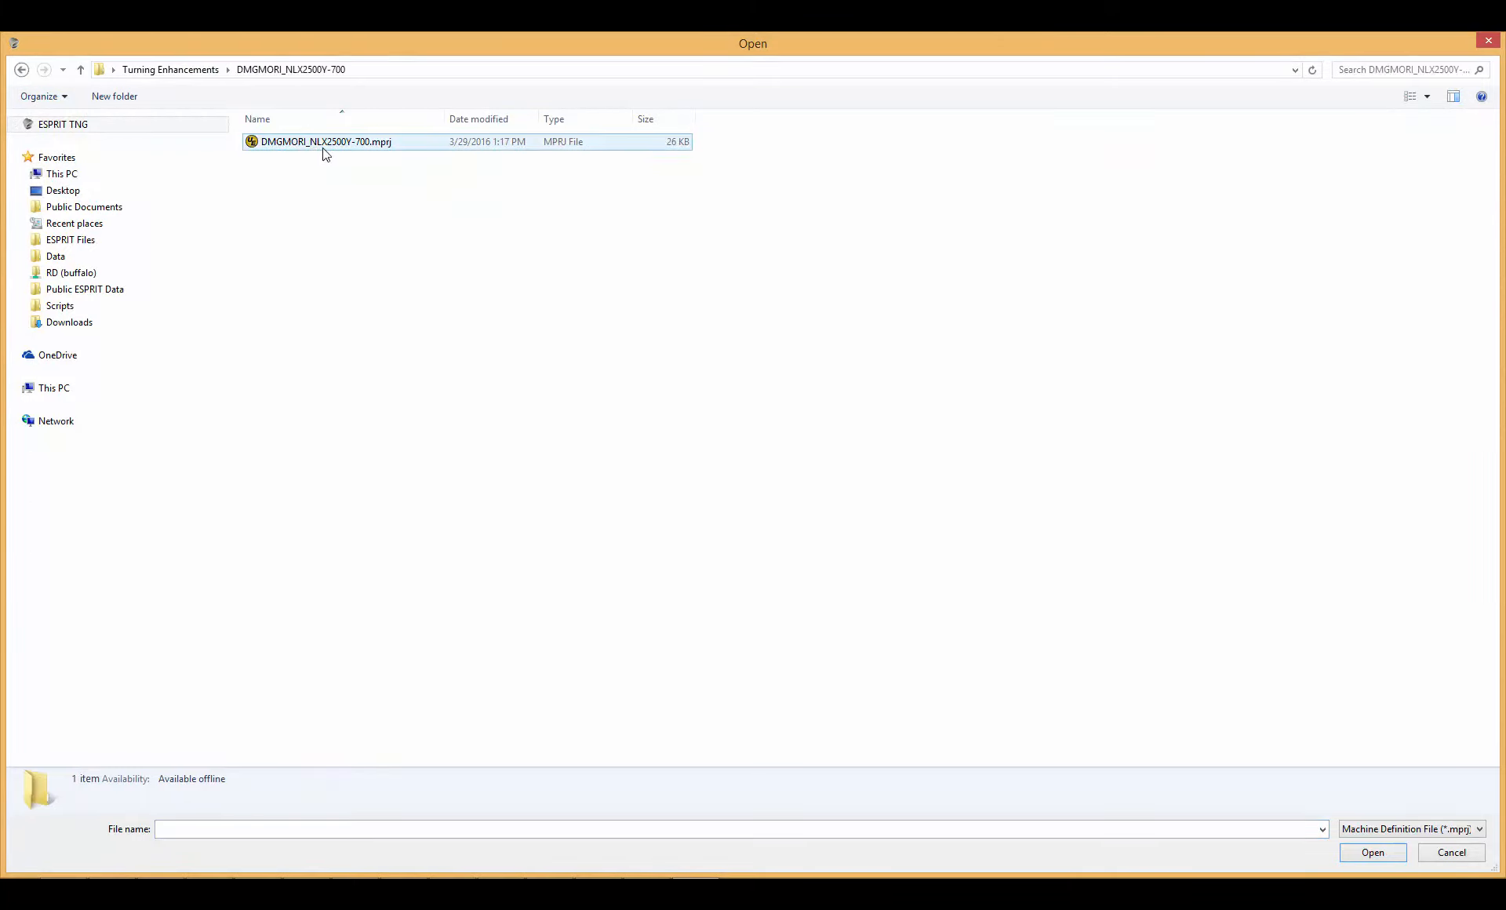
{"action": "double_click", "coordinate": [321, 146]}
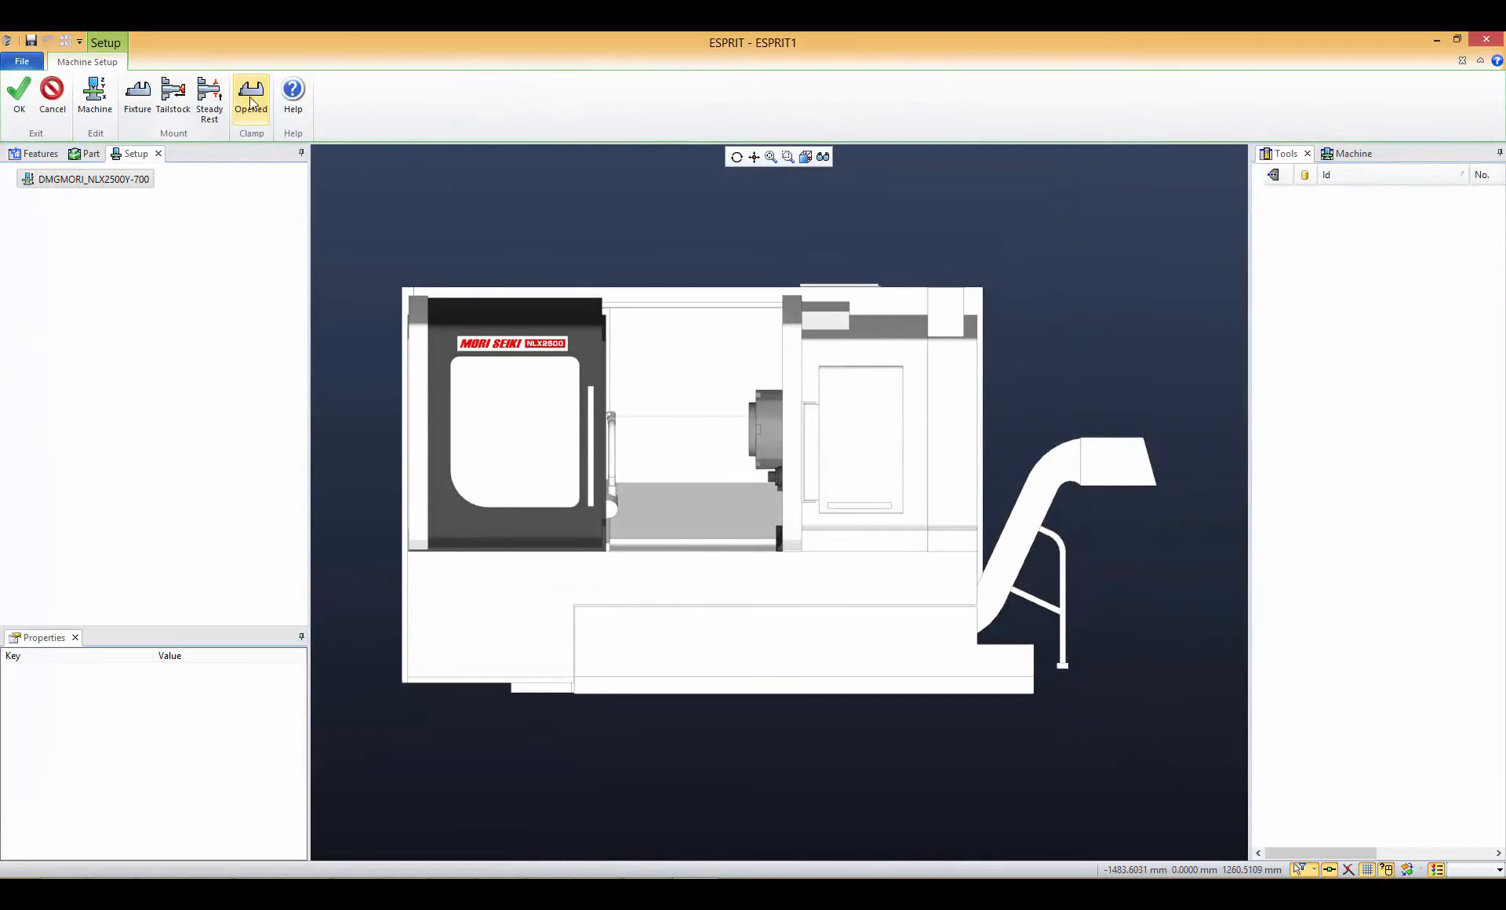
- Mount the Chuck_OD_D5toD200.gdml chuck as a fixture on the machine
{"action": "left_click", "coordinate": [138, 98]}
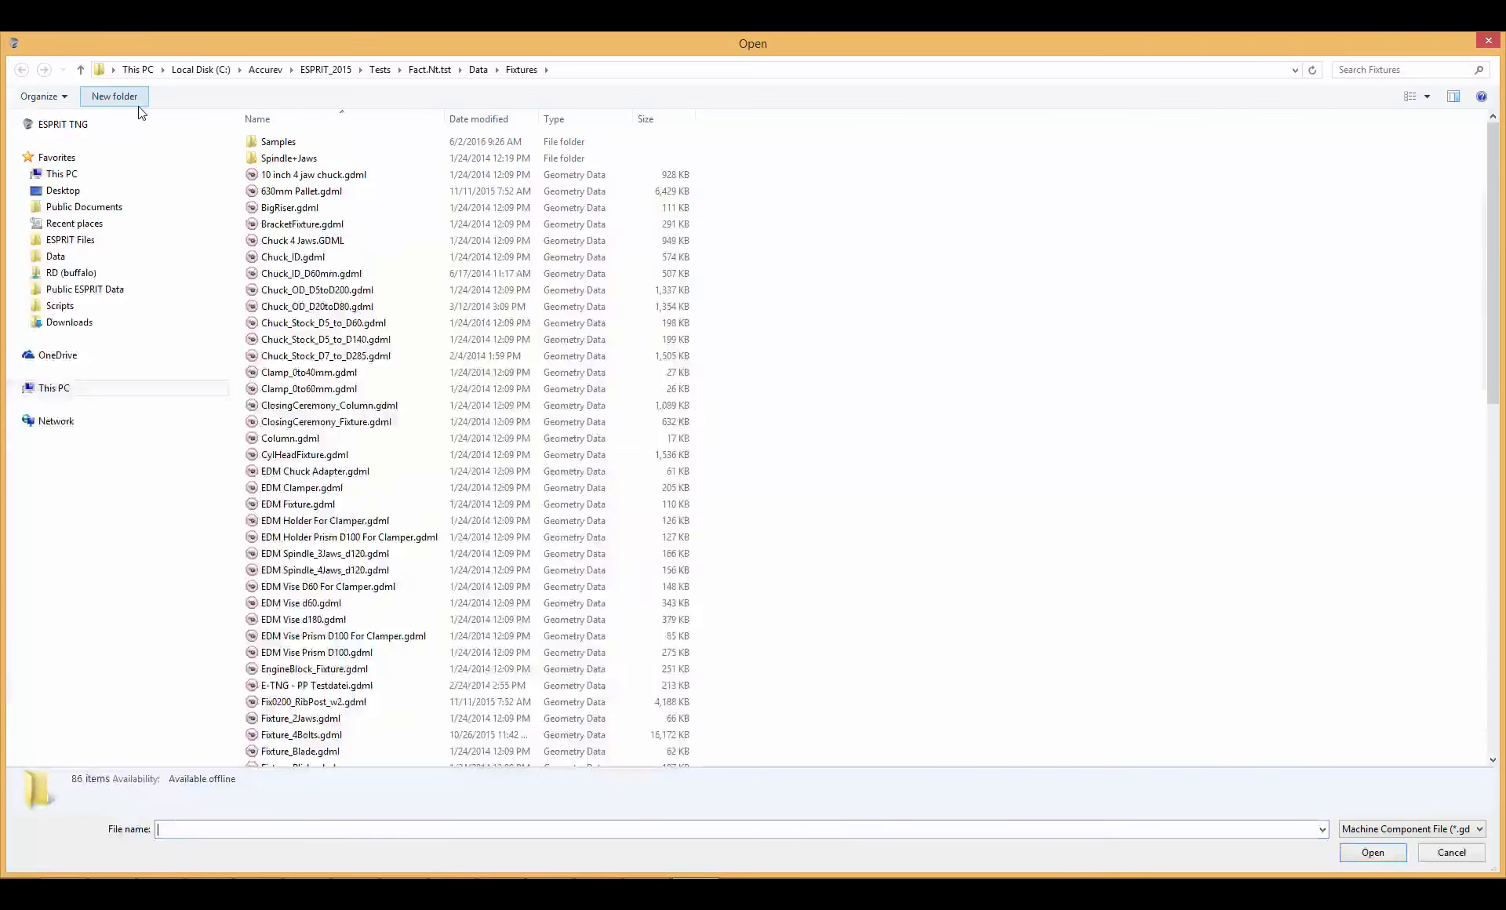
{"action": "left_click", "coordinate": [338, 292]}
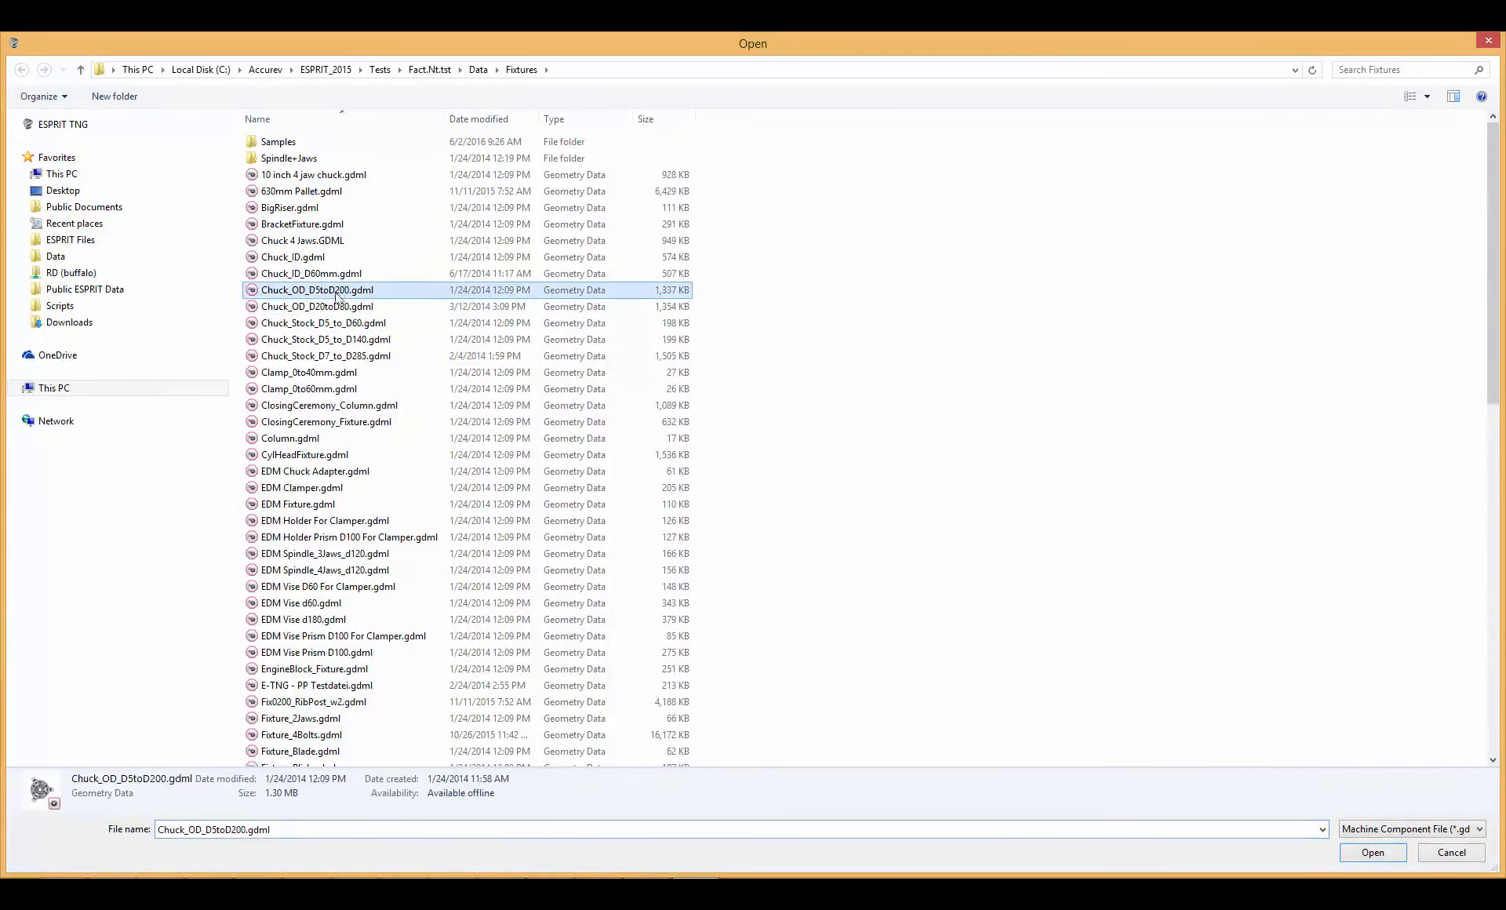
{"action": "double_click", "coordinate": [315, 292]}
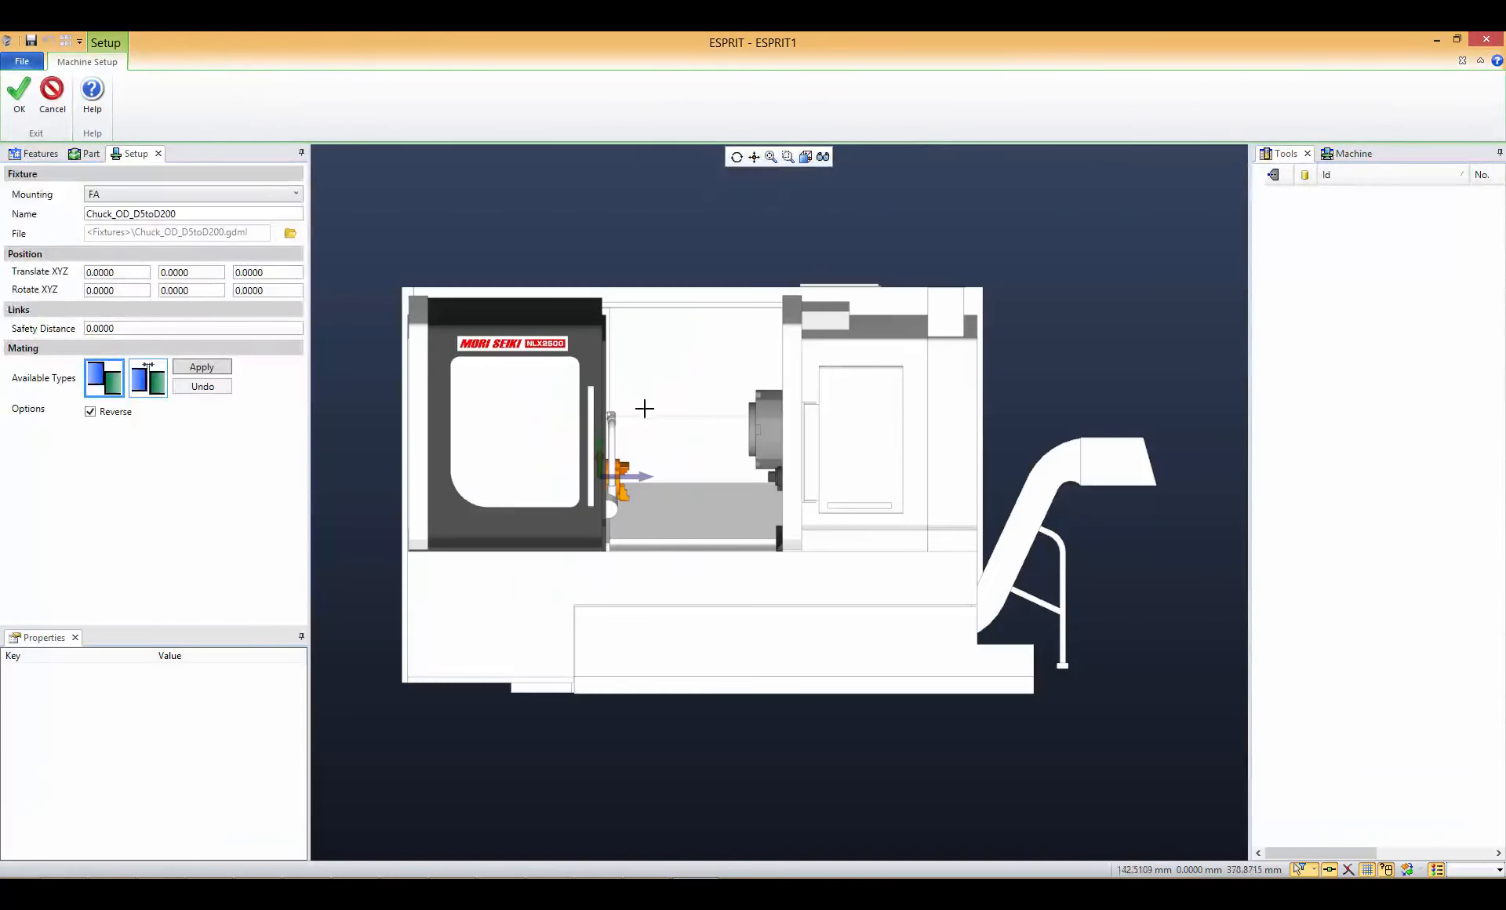
{"action": "left_click", "coordinate": [17, 102]}
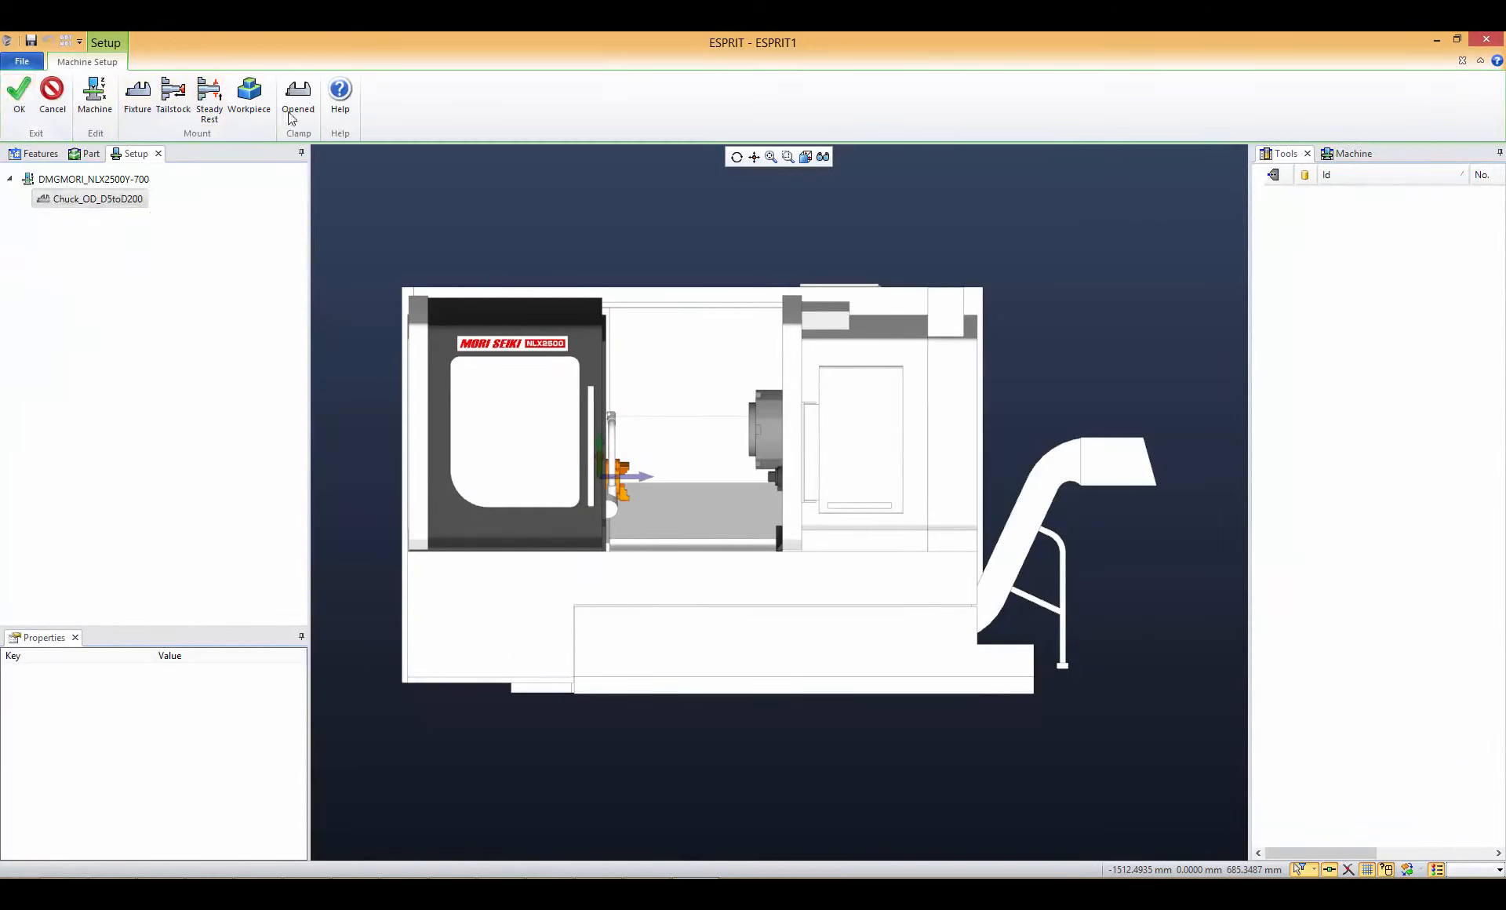
- Mount Workpiece1 in the chuck at D5 to D70 with a 115 mm Z translation, and complete the machine setup
{"action": "left_click", "coordinate": [245, 96]}
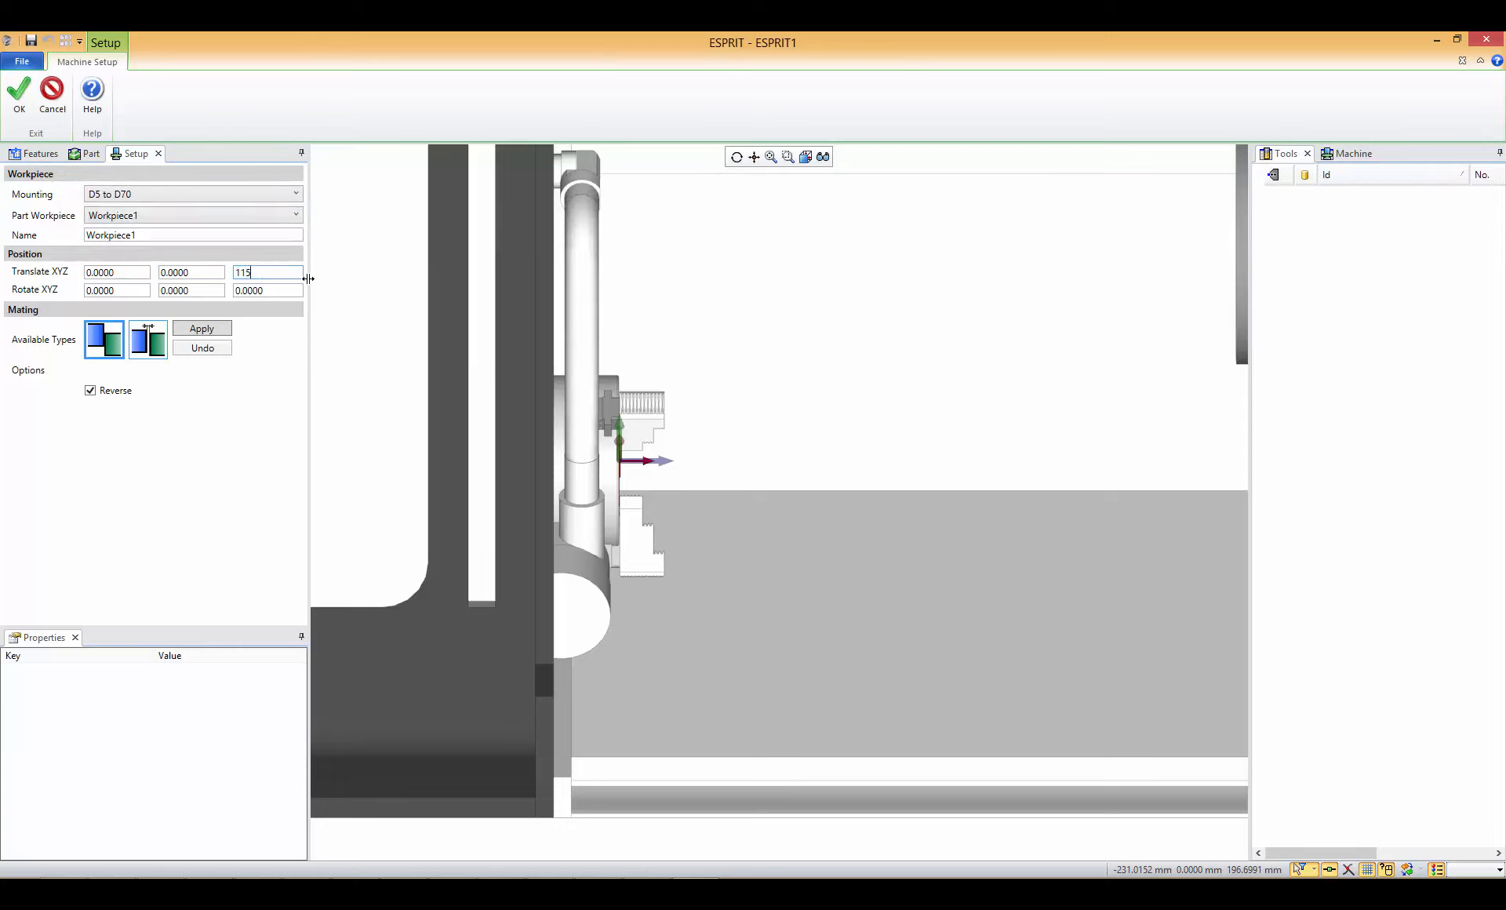
{"action": "left_click", "coordinate": [278, 287]}
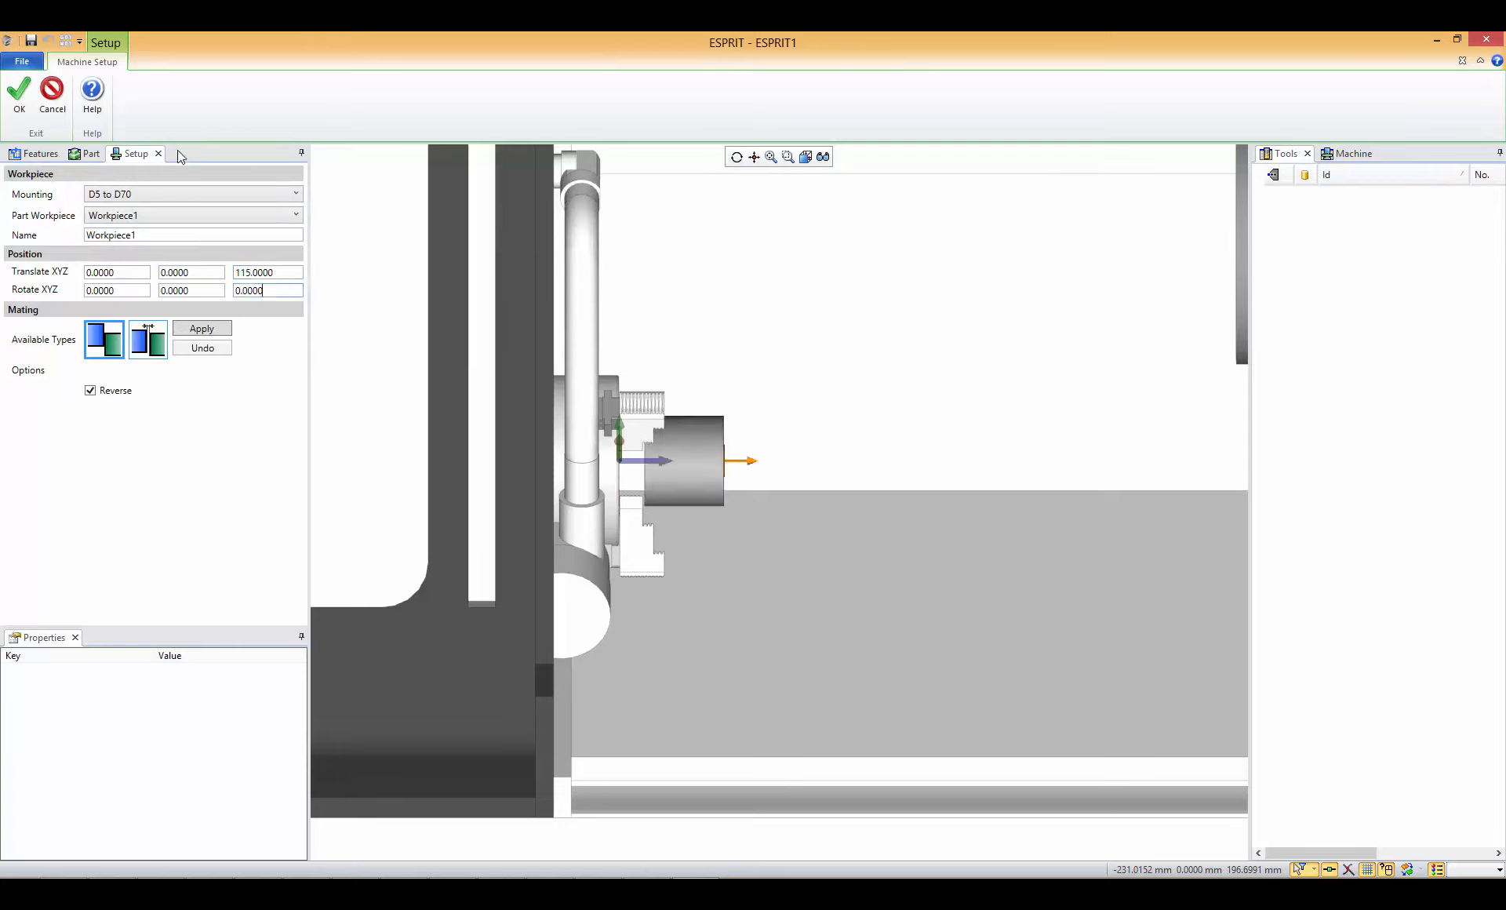
{"action": "left_click", "coordinate": [23, 100]}
{"action": "left_click", "coordinate": [20, 110]}
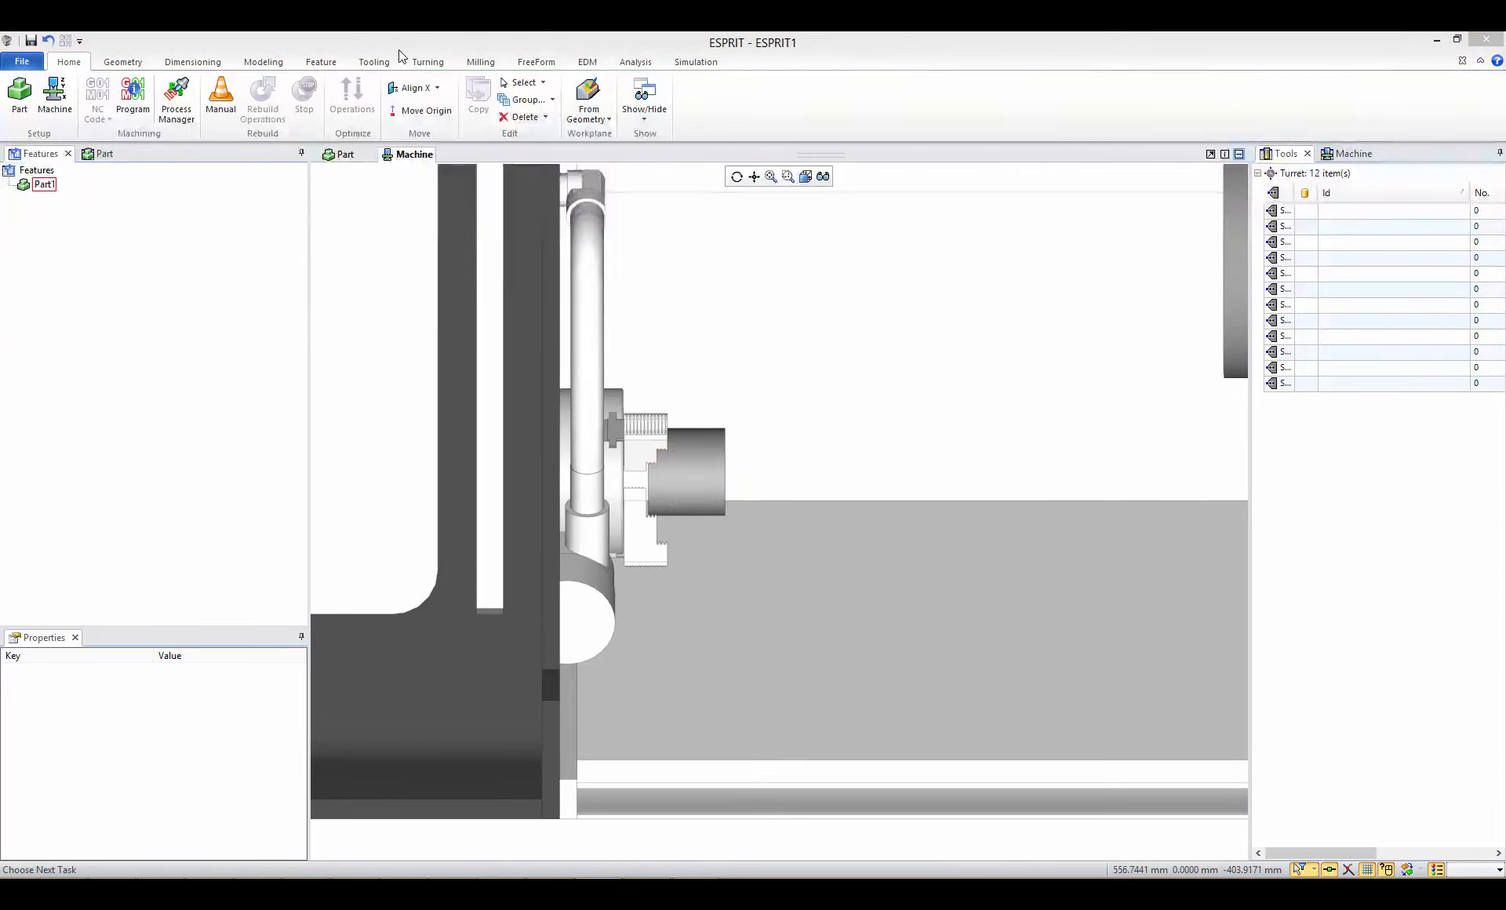
- Import the tool file with the grooving, roughing, face grooving and drill tools into the machine's turret
{"action": "left_click", "coordinate": [374, 62]}
{"action": "left_click", "coordinate": [467, 106]}
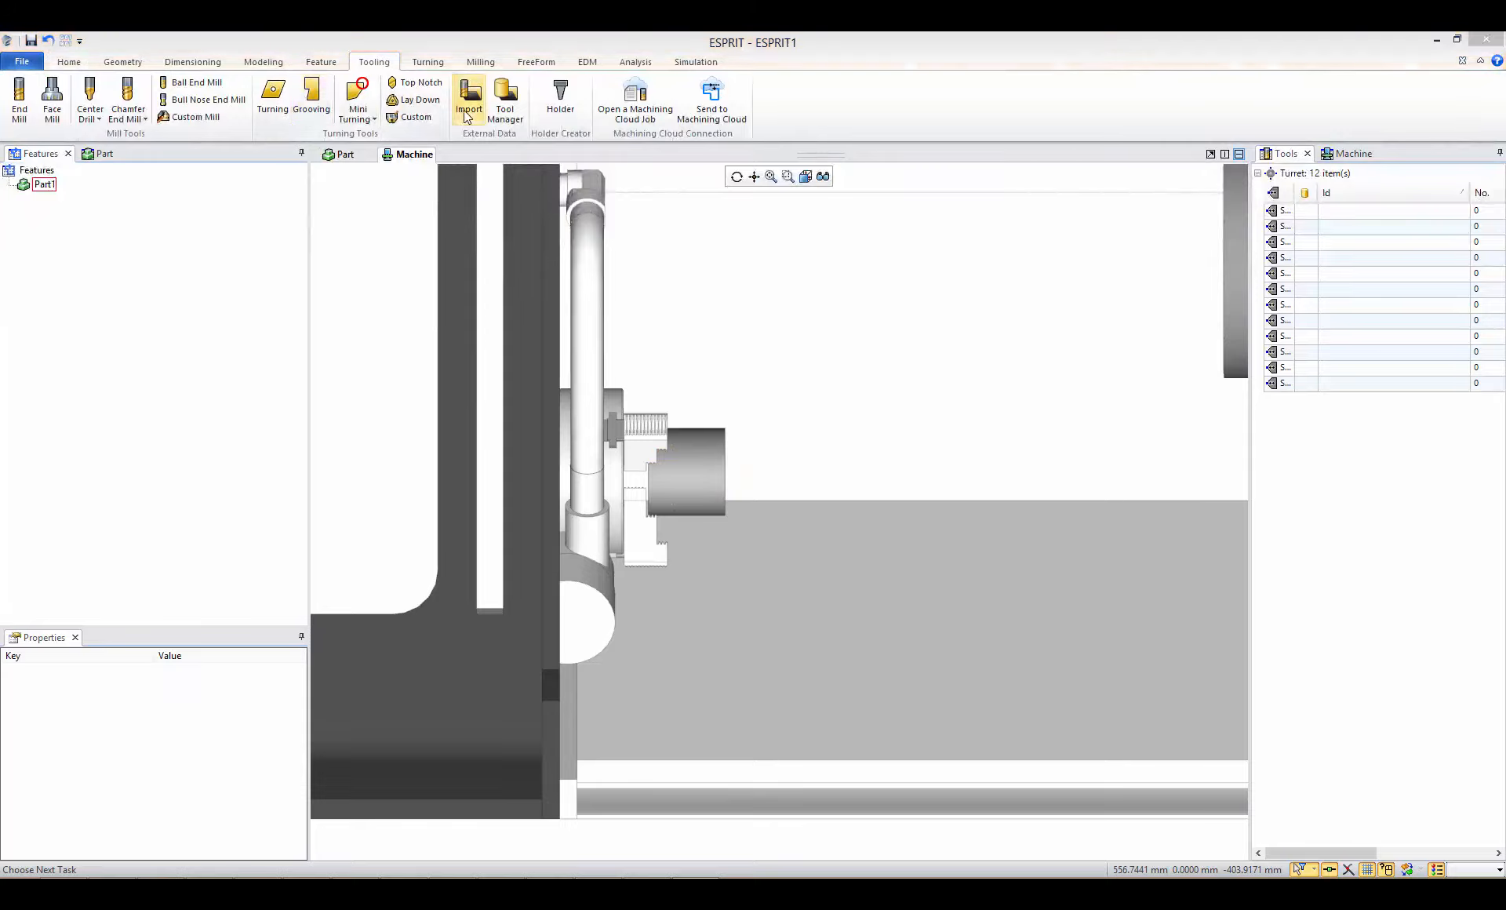
{"action": "double_click", "coordinate": [282, 176]}
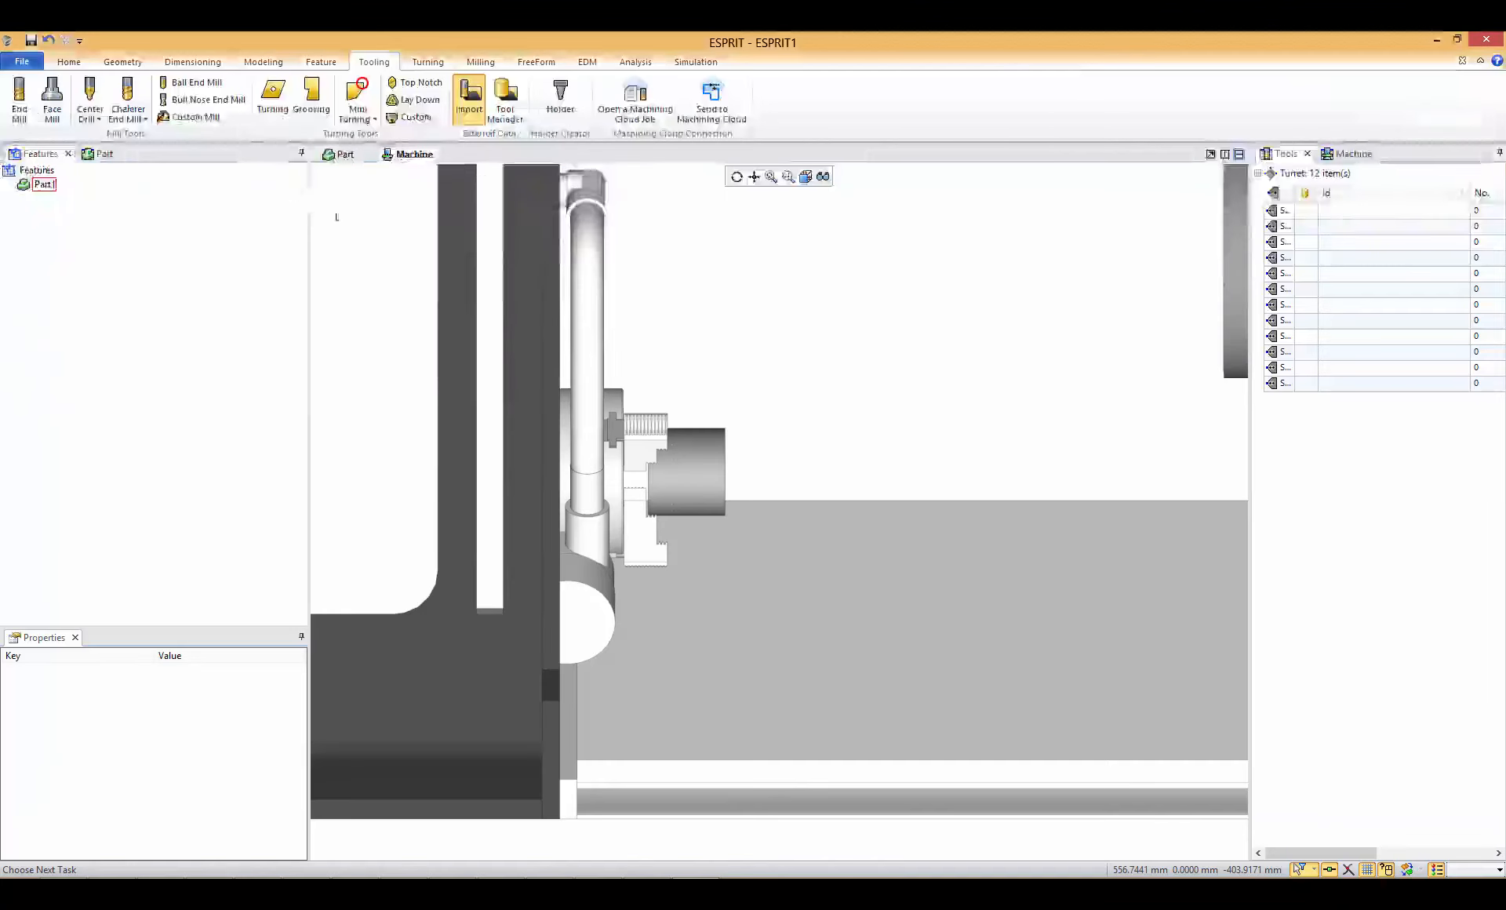
{"action": "scroll", "coordinate": [855, 361], "scroll_direction": "down", "scroll_amount": 5}
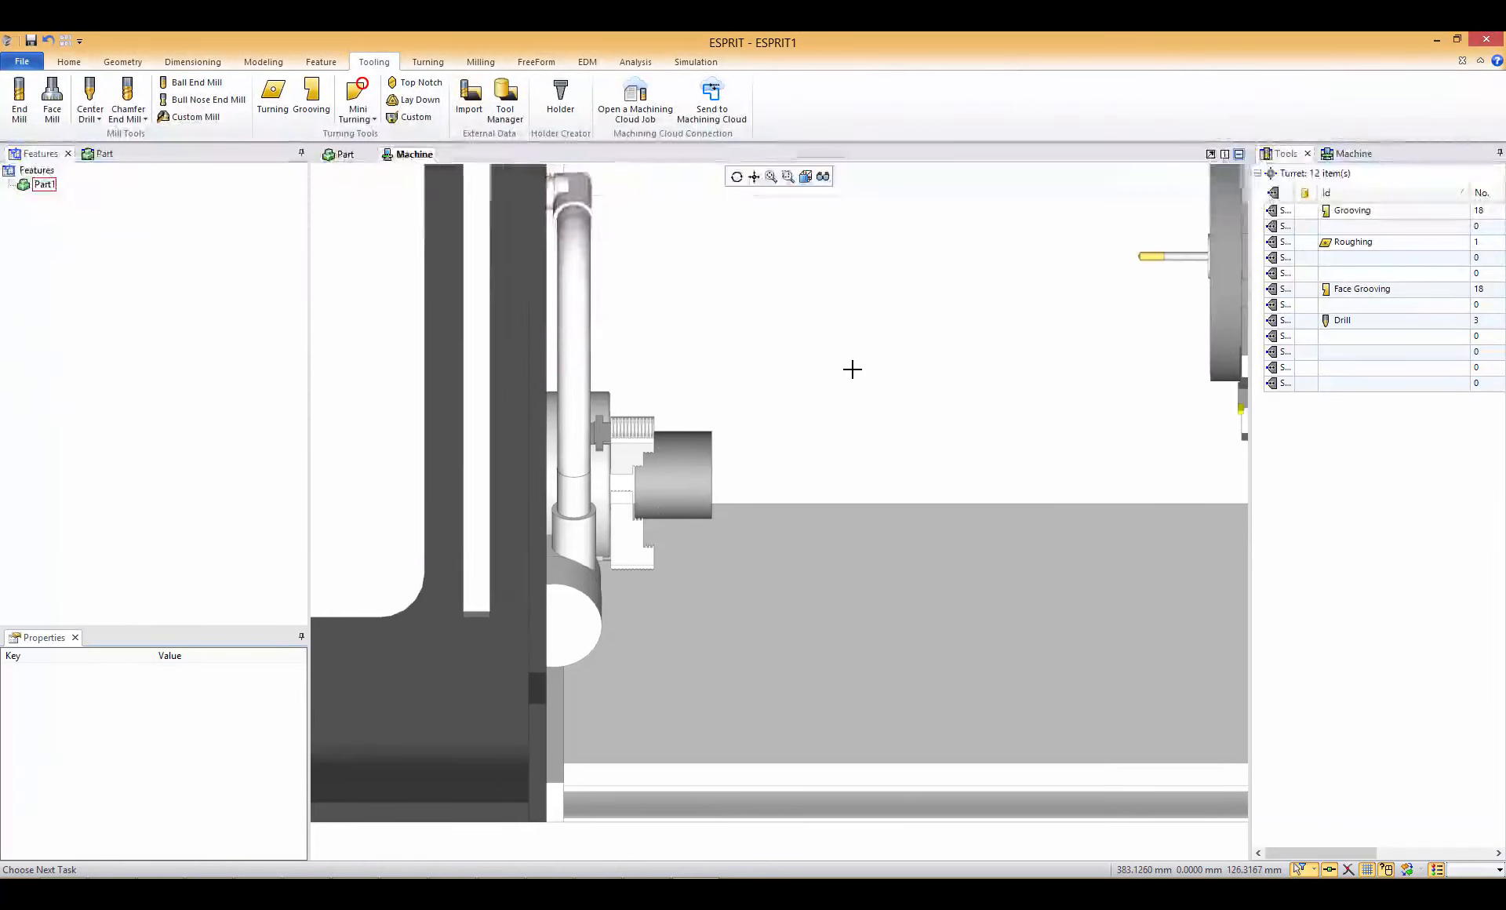
{"action": "scroll", "coordinate": [989, 413], "scroll_direction": "up", "scroll_amount": 5}
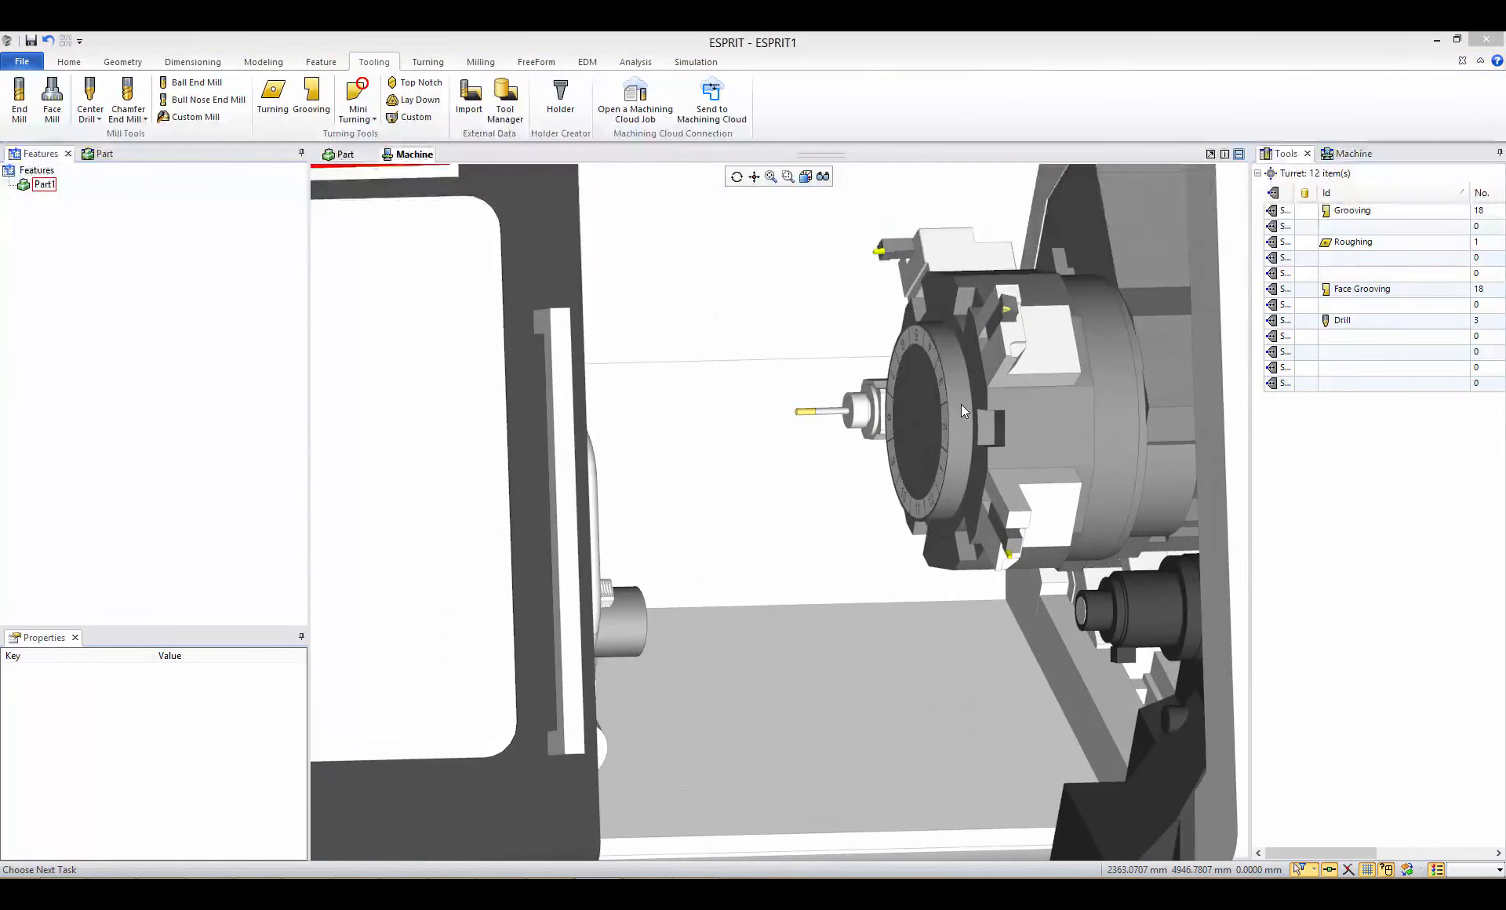
- Recognize the turning features of the solid part, using the Z axis as the turning axis
{"action": "left_click", "coordinate": [342, 157]}
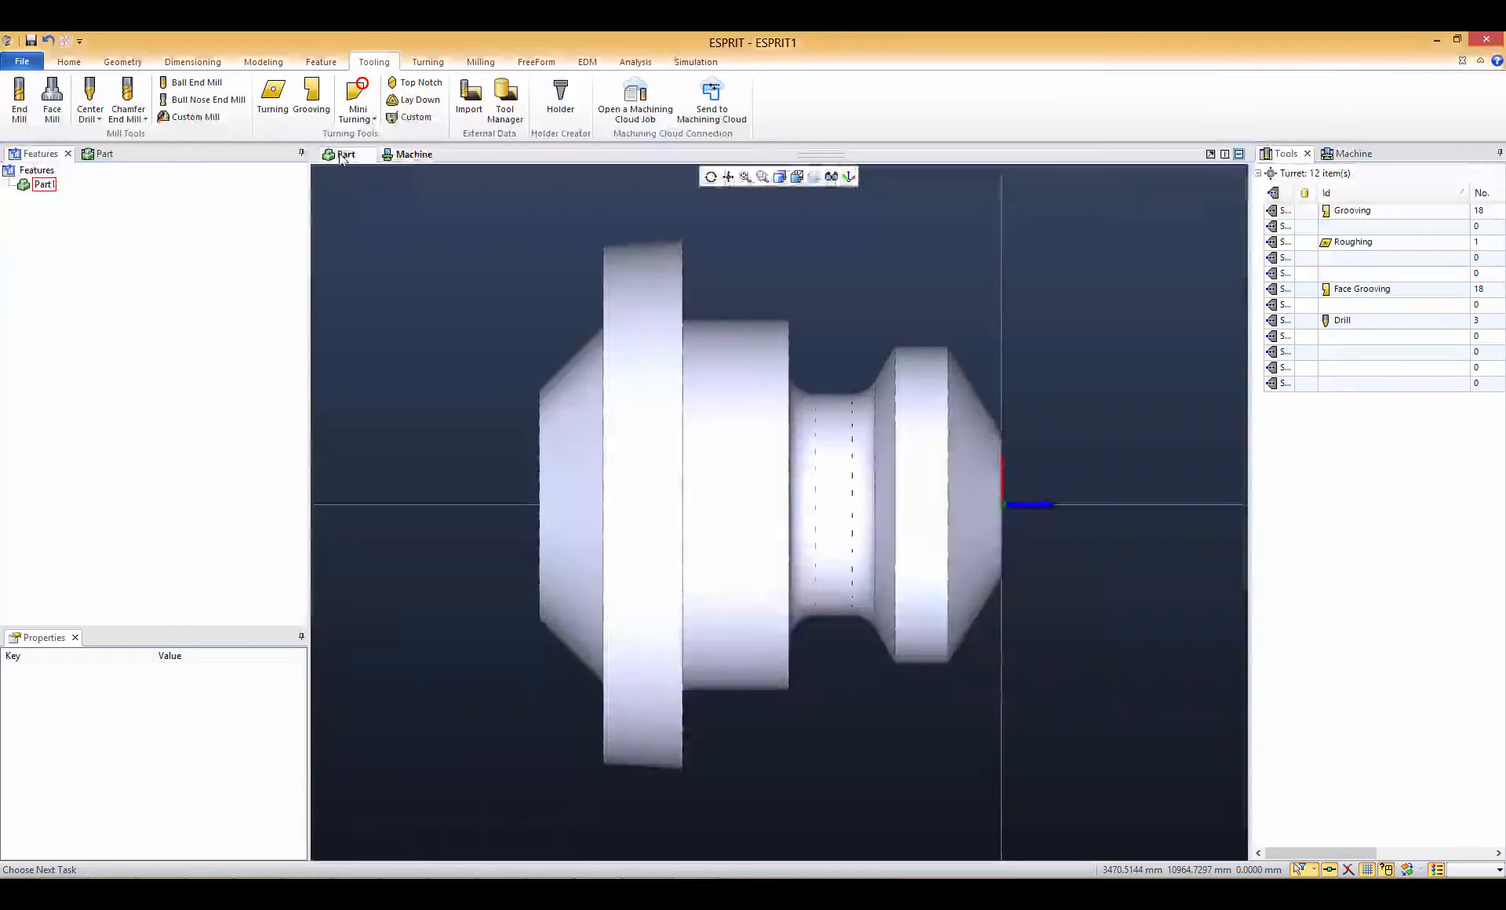
{"action": "left_click", "coordinate": [747, 440]}
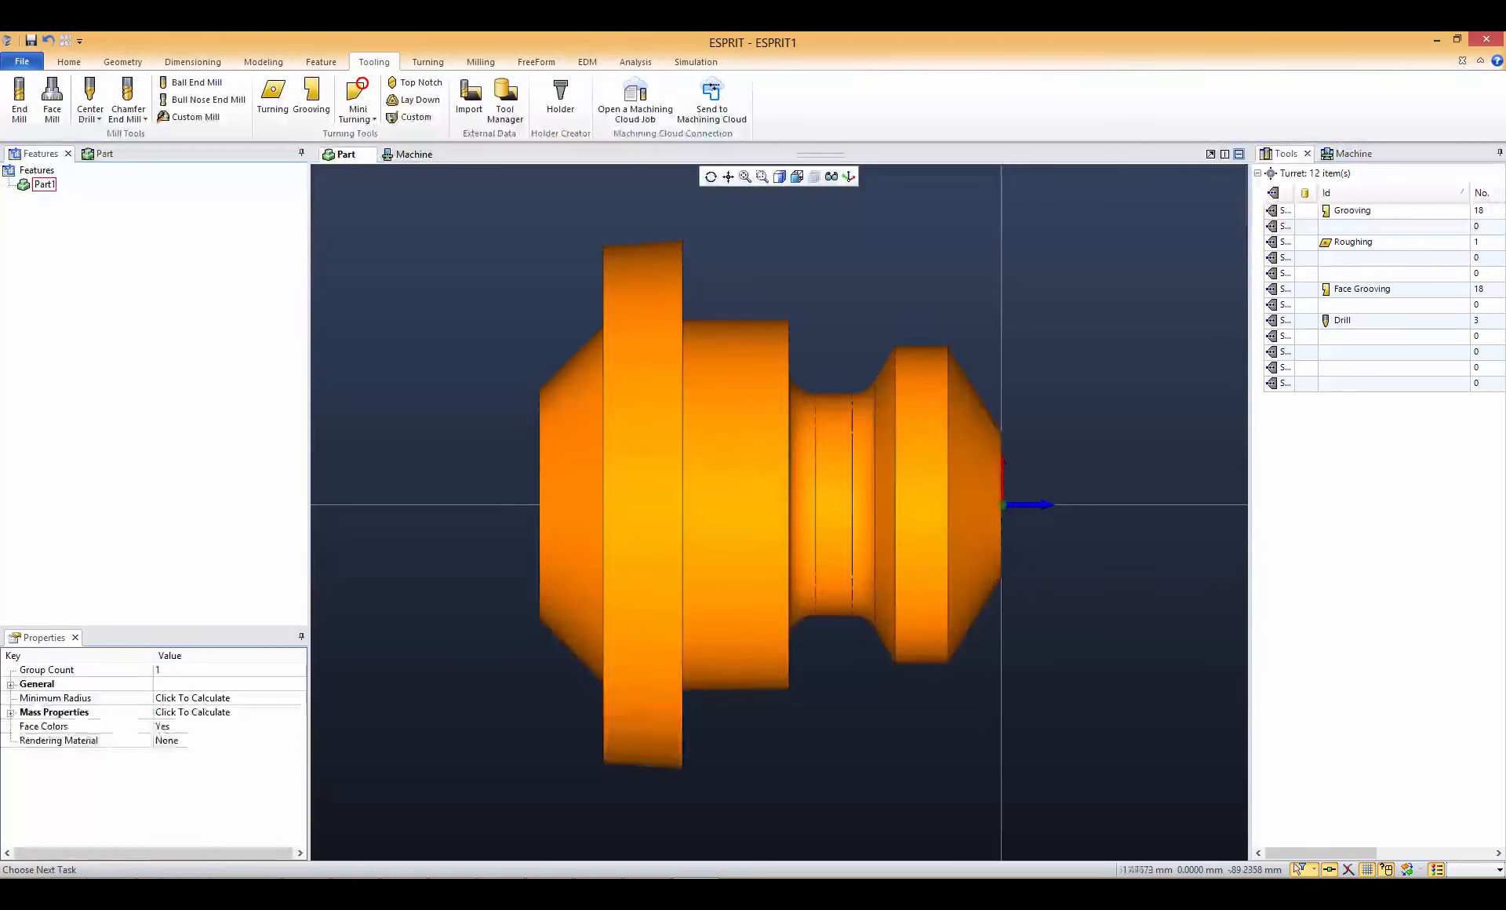
{"action": "left_click", "coordinate": [321, 62]}
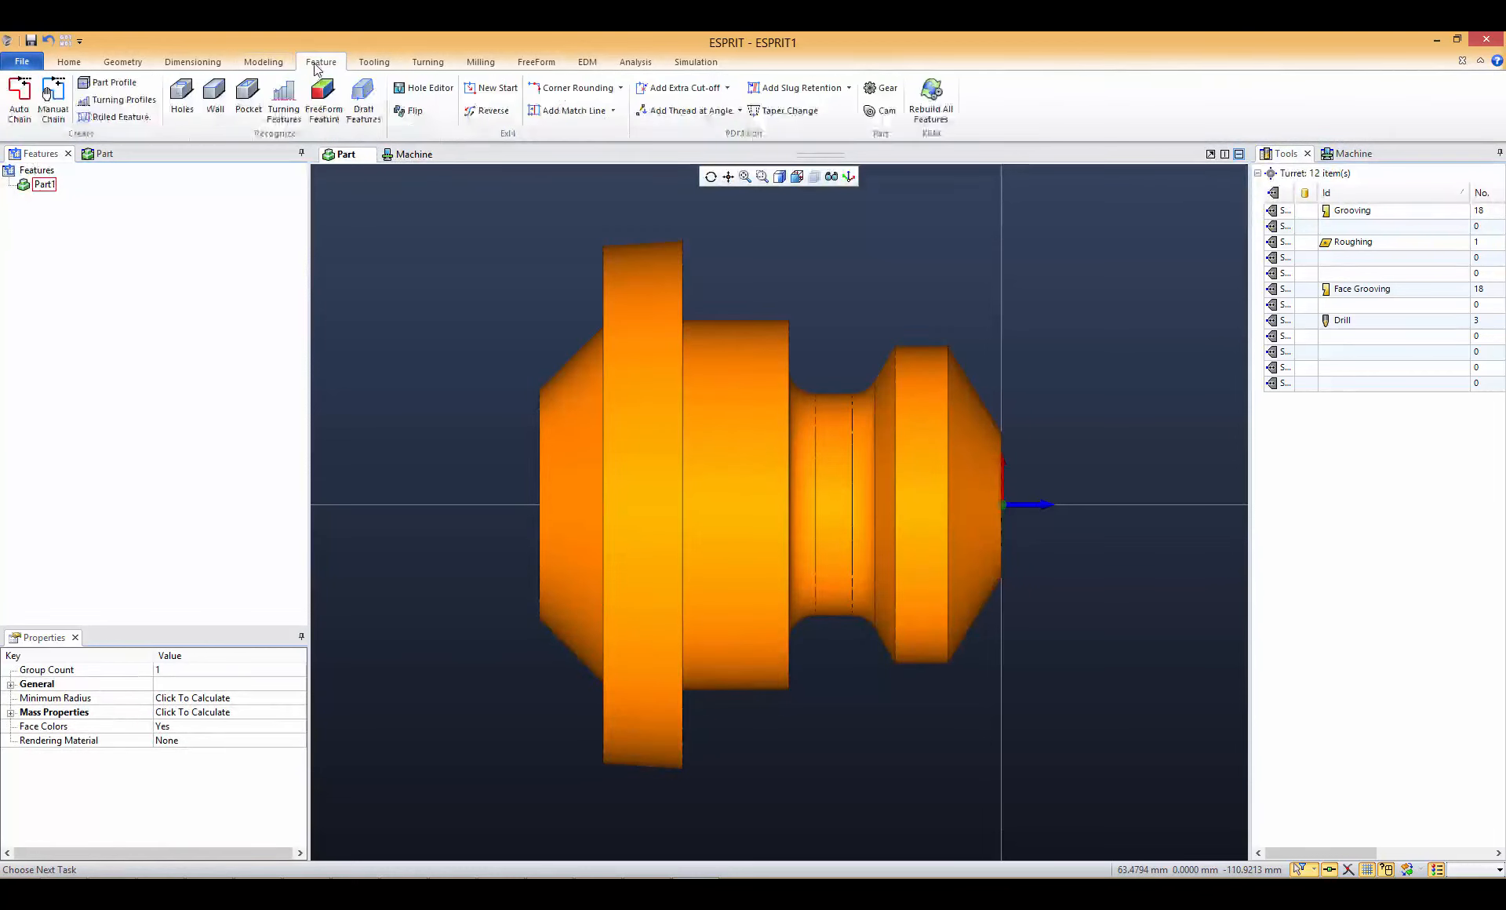
{"action": "left_click", "coordinate": [284, 98]}
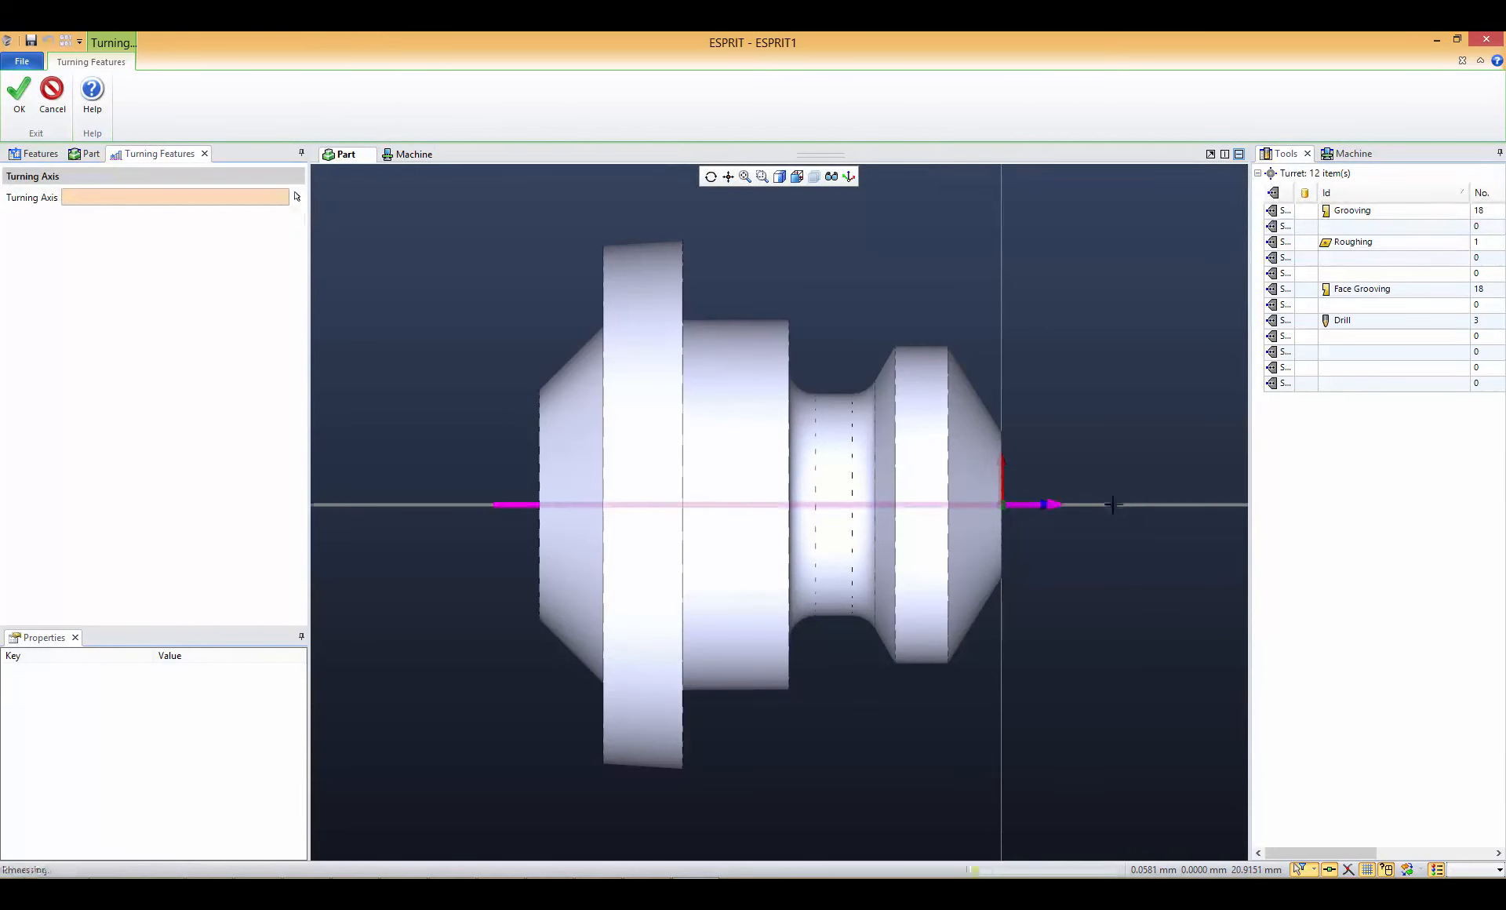
{"action": "left_click", "coordinate": [1110, 504]}
{"action": "left_click", "coordinate": [19, 98]}
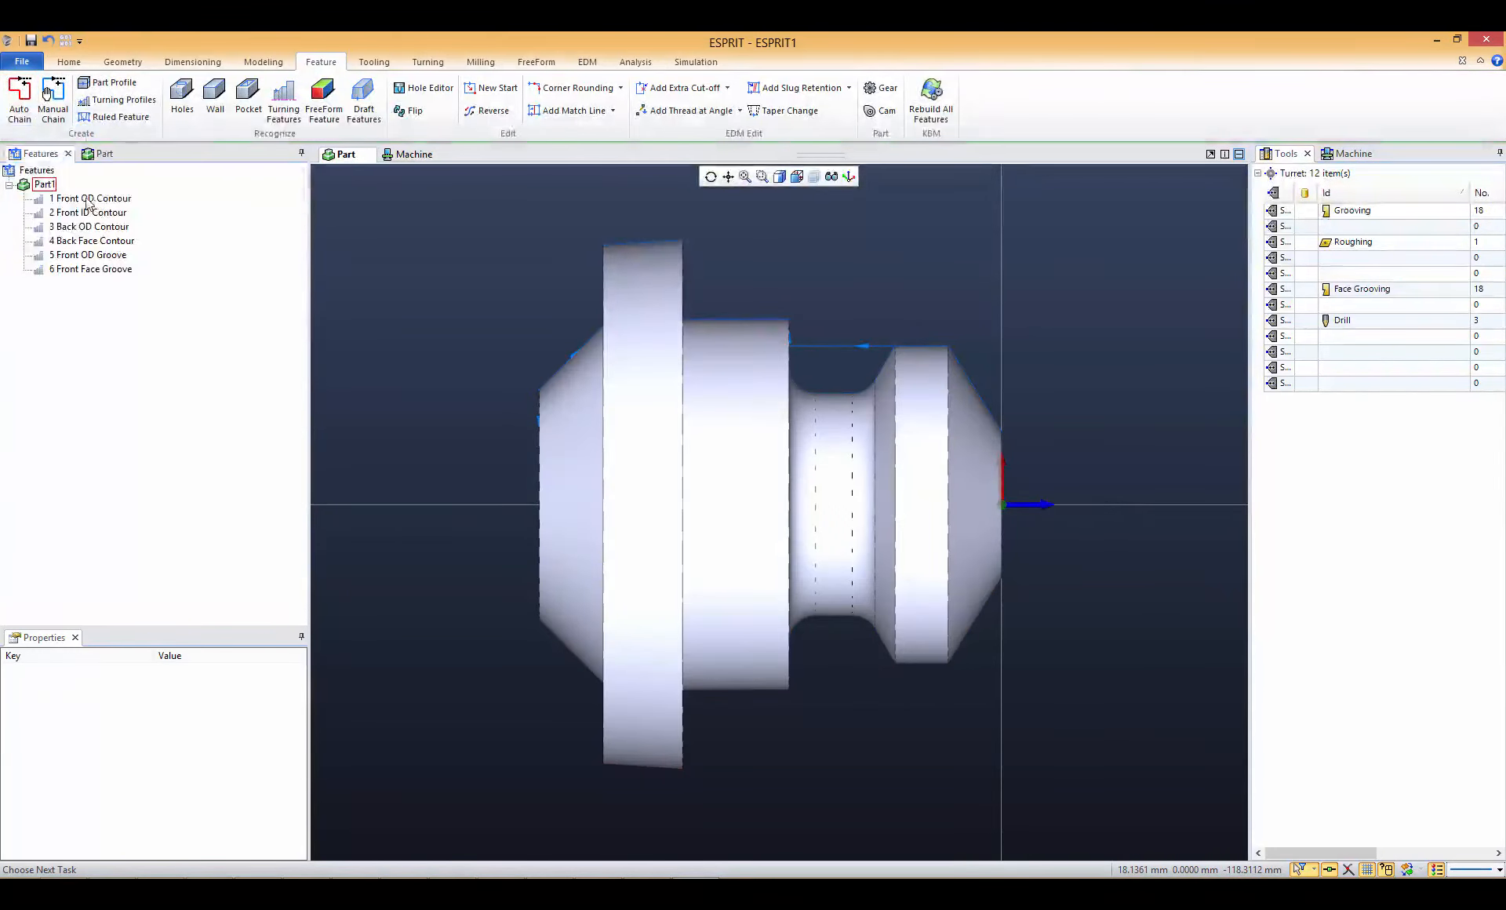
- Apply the saved process OD Roughing.prc to the Front OD Contour feature
{"action": "left_click", "coordinate": [89, 198]}
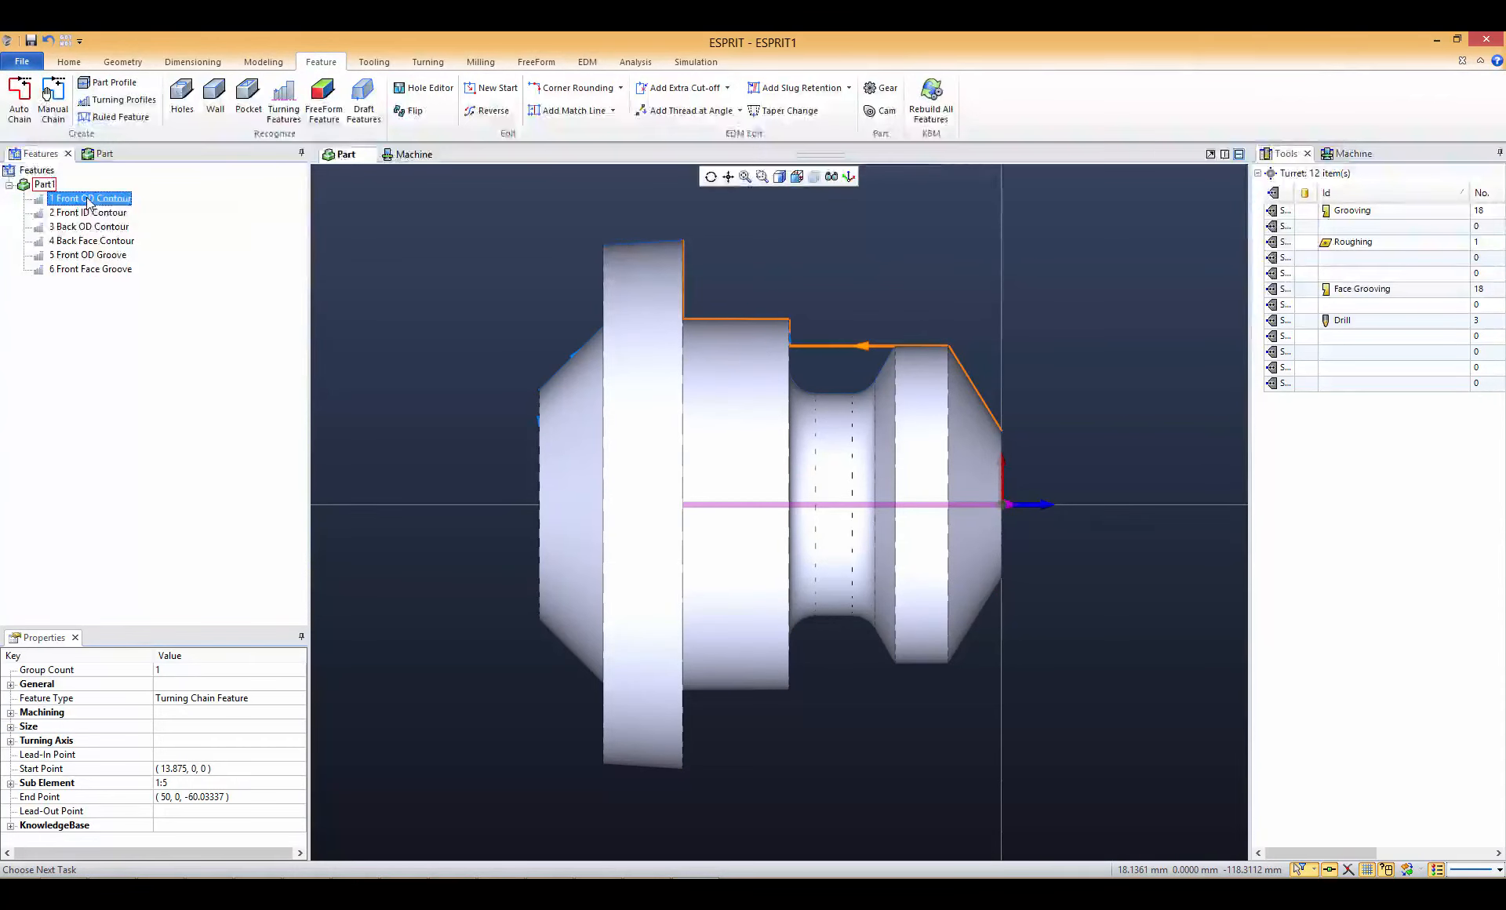
{"action": "right_click", "coordinate": [89, 203]}
{"action": "left_click", "coordinate": [161, 459]}
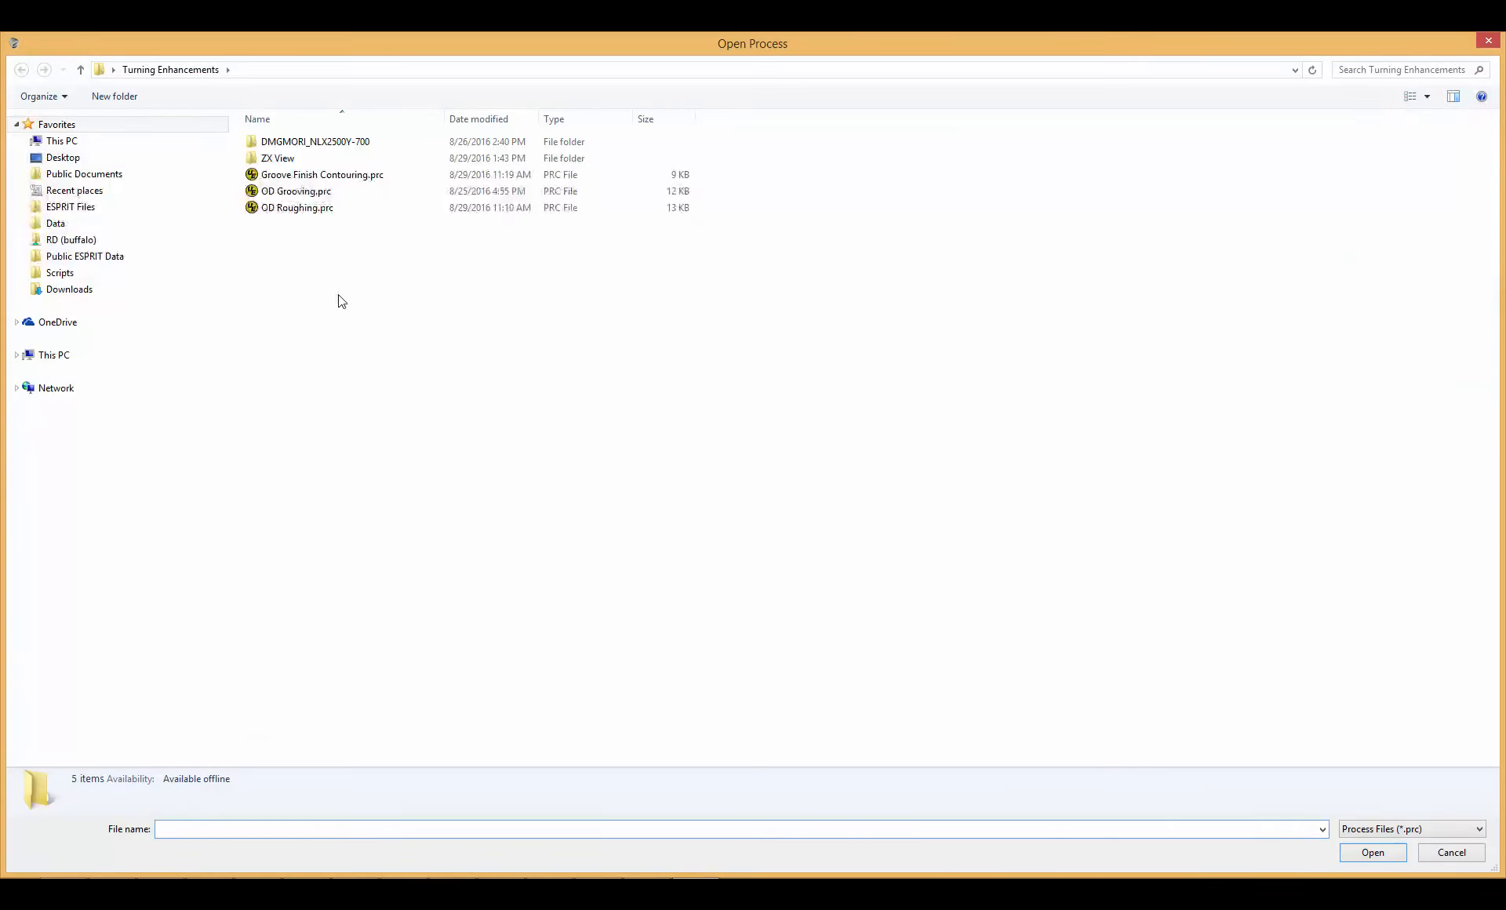
{"action": "double_click", "coordinate": [320, 207]}
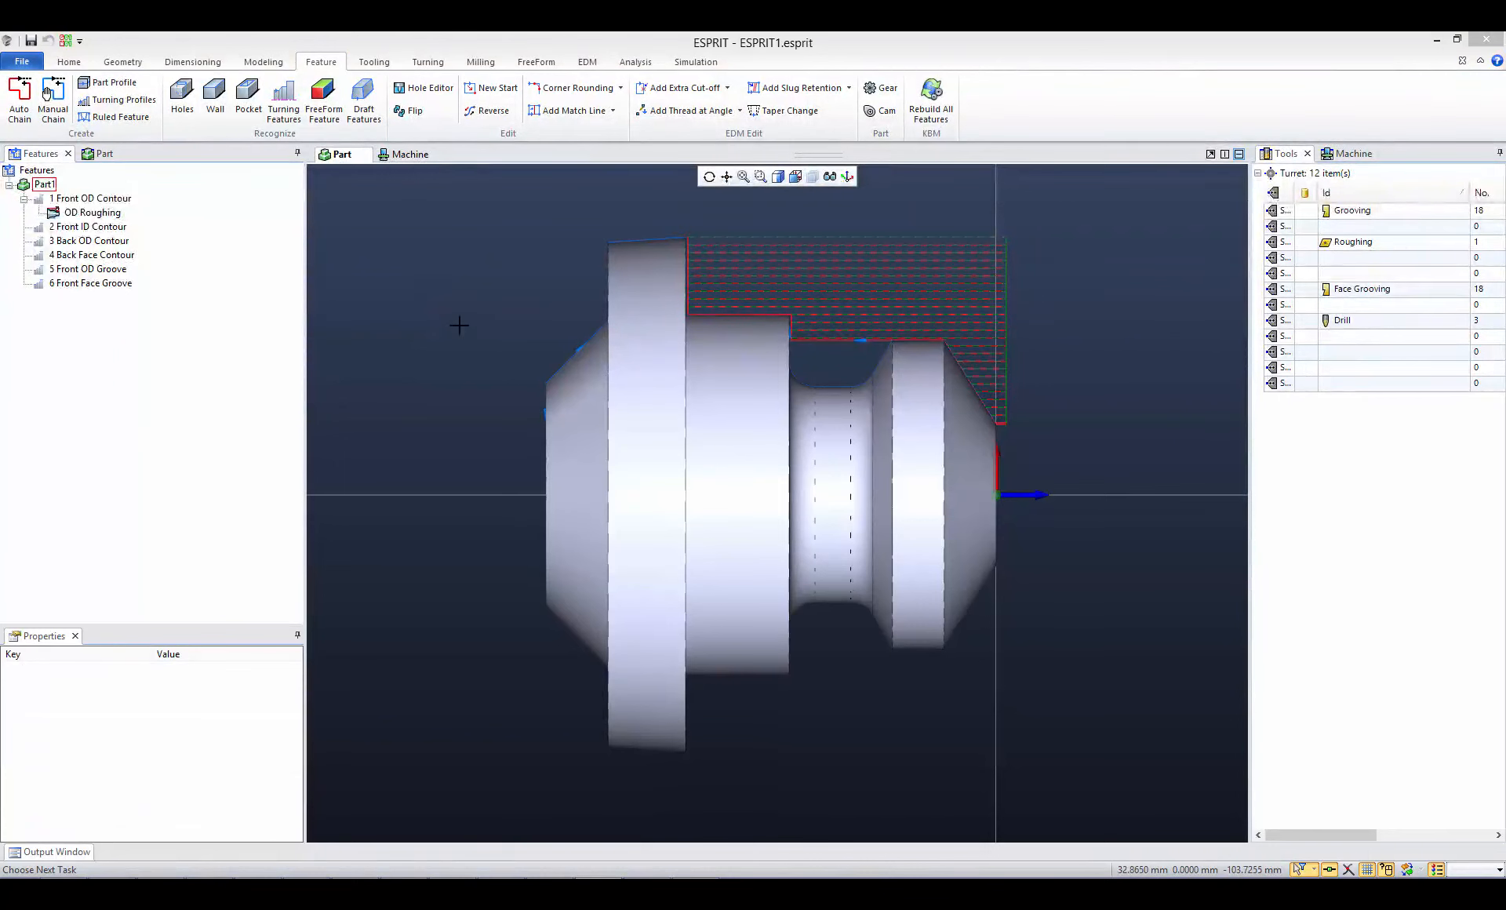
- Start the machine simulation of the OD Roughing operation and hide the machine body
{"action": "left_click", "coordinate": [692, 62]}
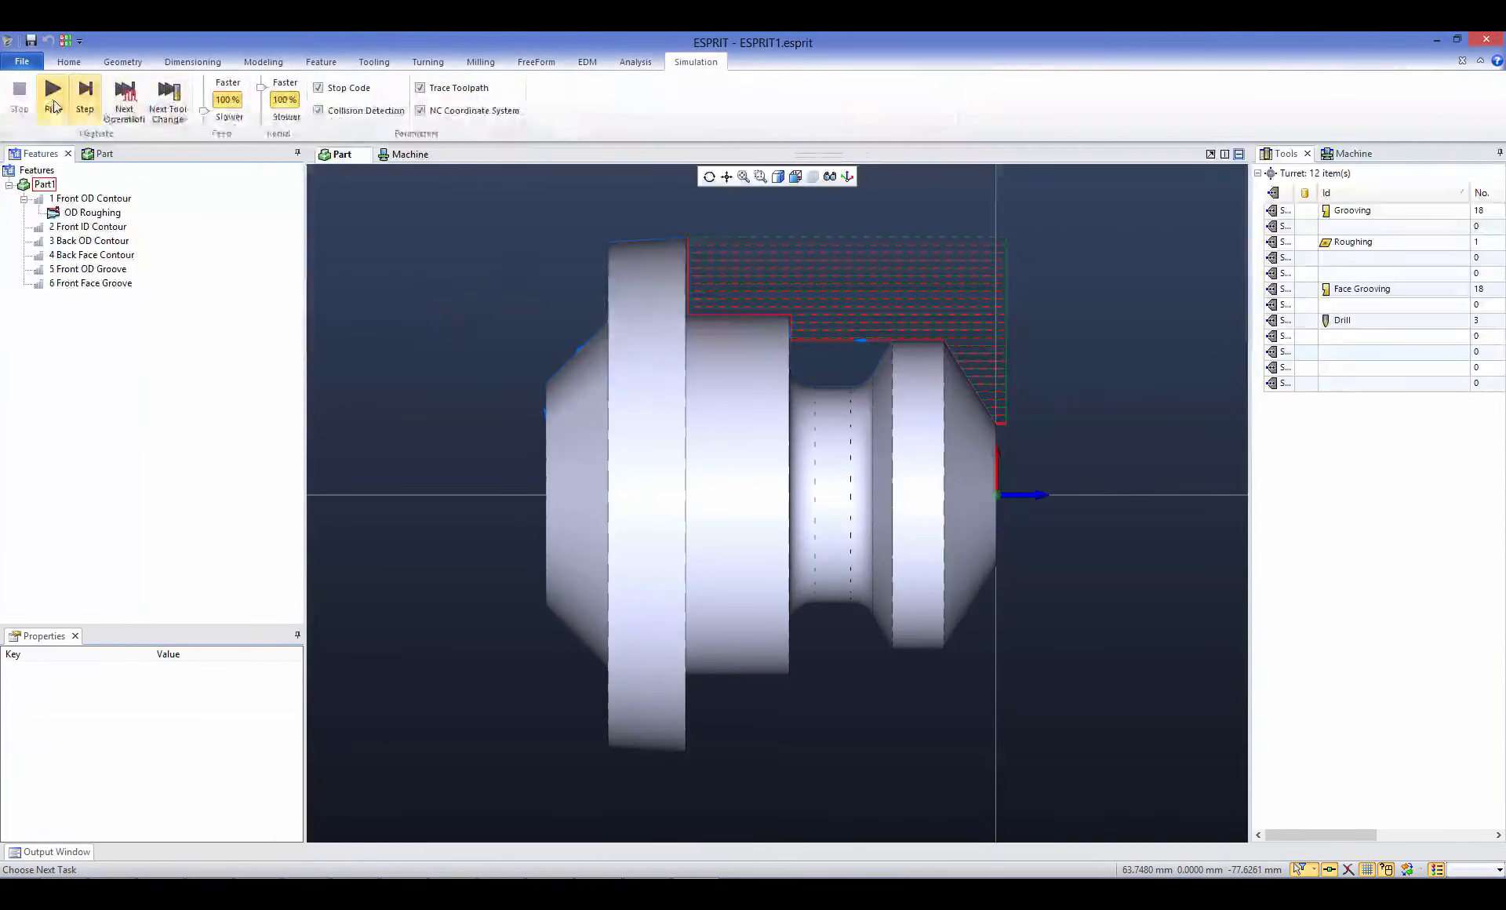
{"action": "left_click", "coordinate": [52, 93]}
{"action": "left_click", "coordinate": [812, 175]}
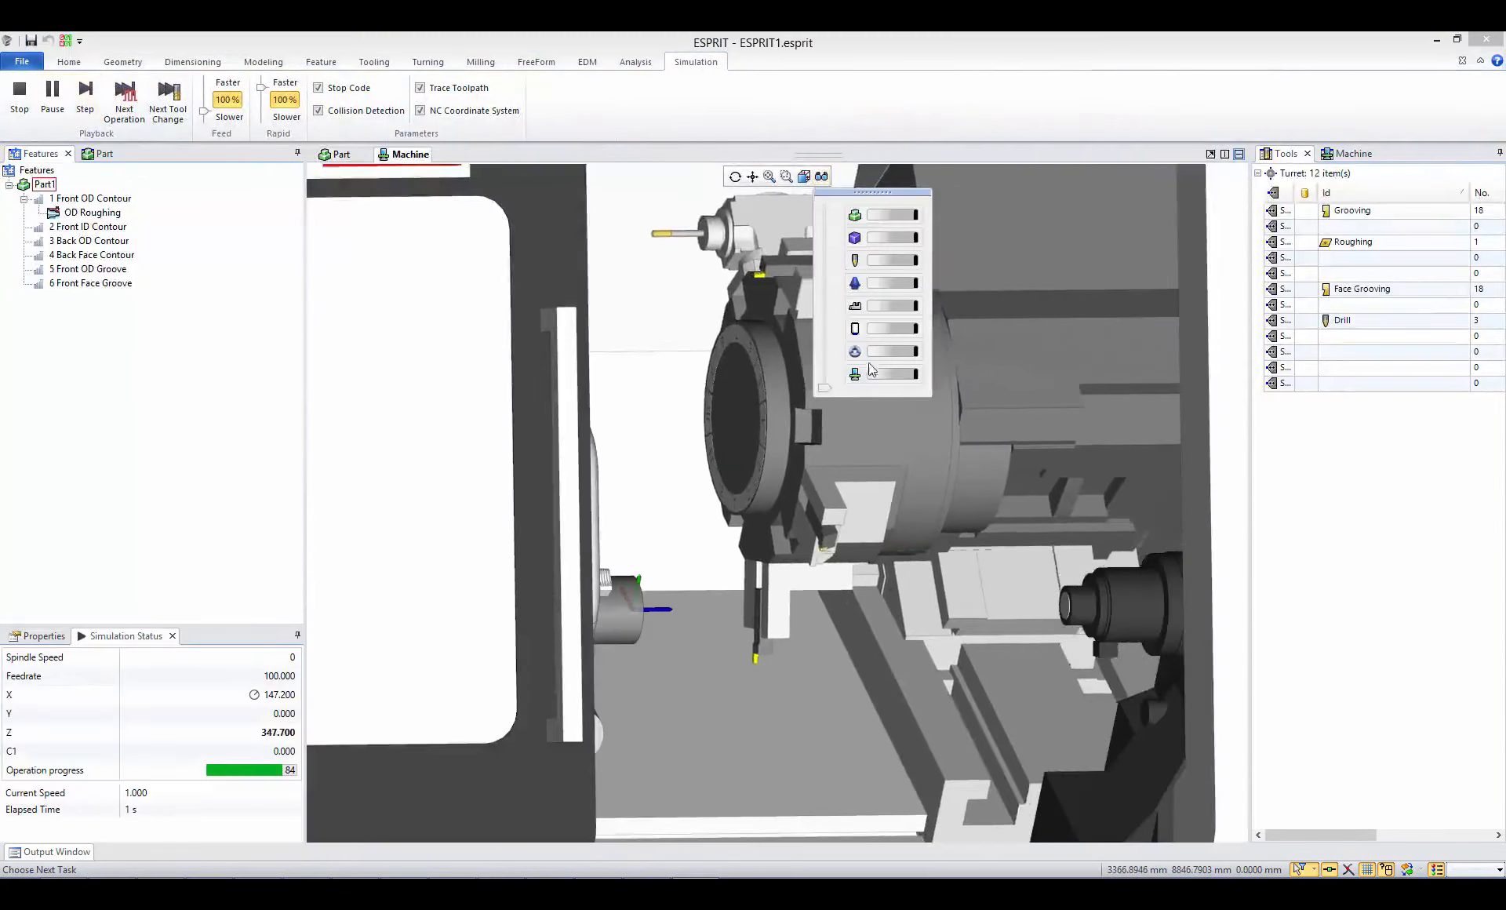
{"action": "left_click", "coordinate": [855, 375]}
- Watch the tool cutting the stock up close from several standard views, stop the simulation, and return to the part view
{"action": "left_click", "coordinate": [804, 176]}
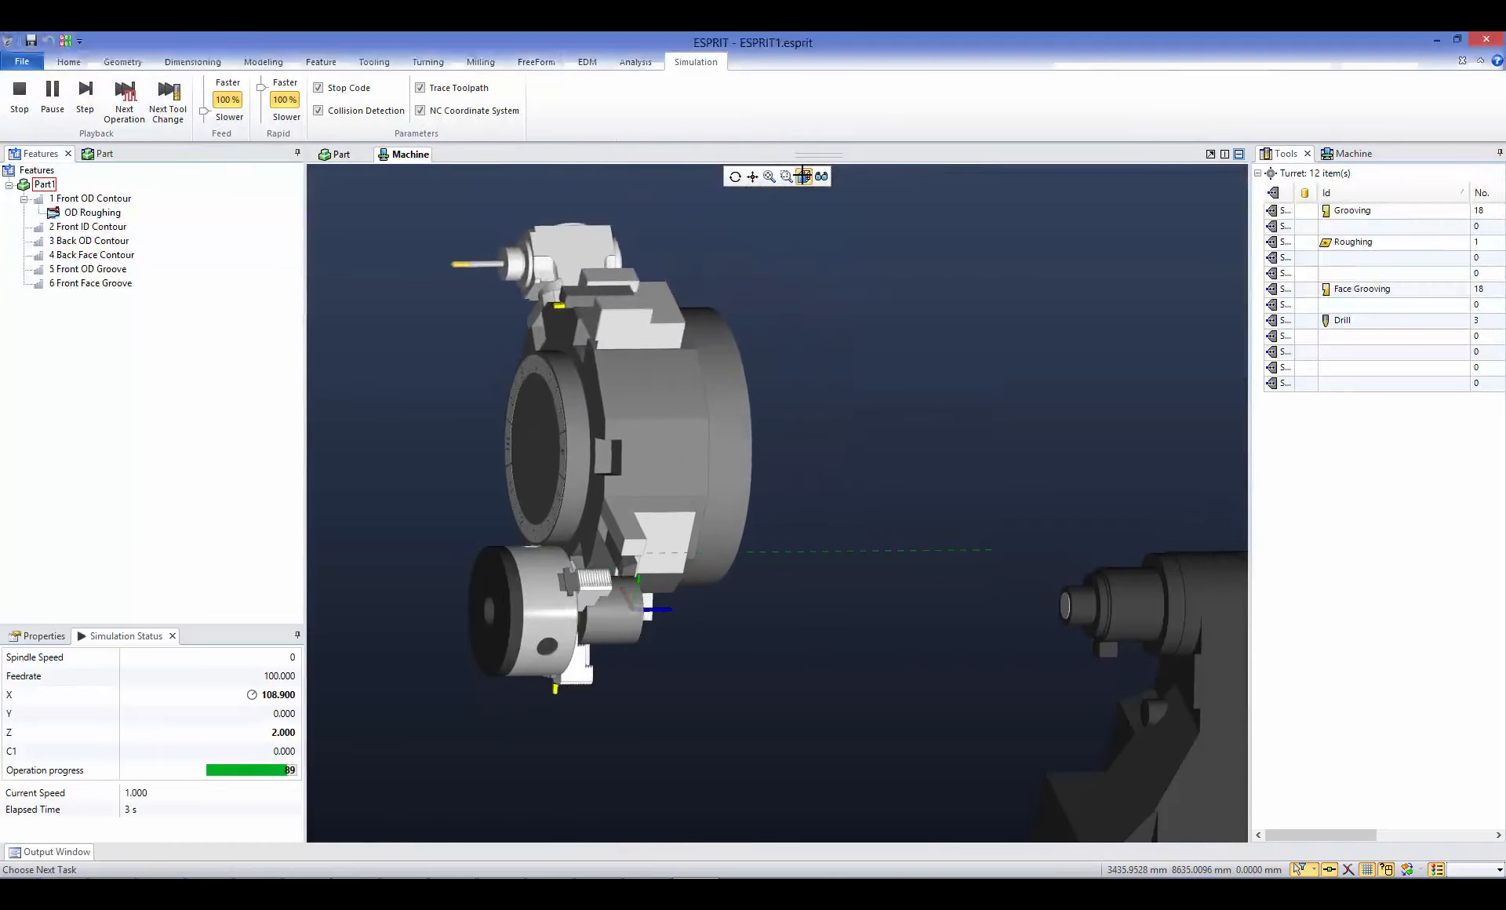
{"action": "left_click", "coordinate": [833, 230]}
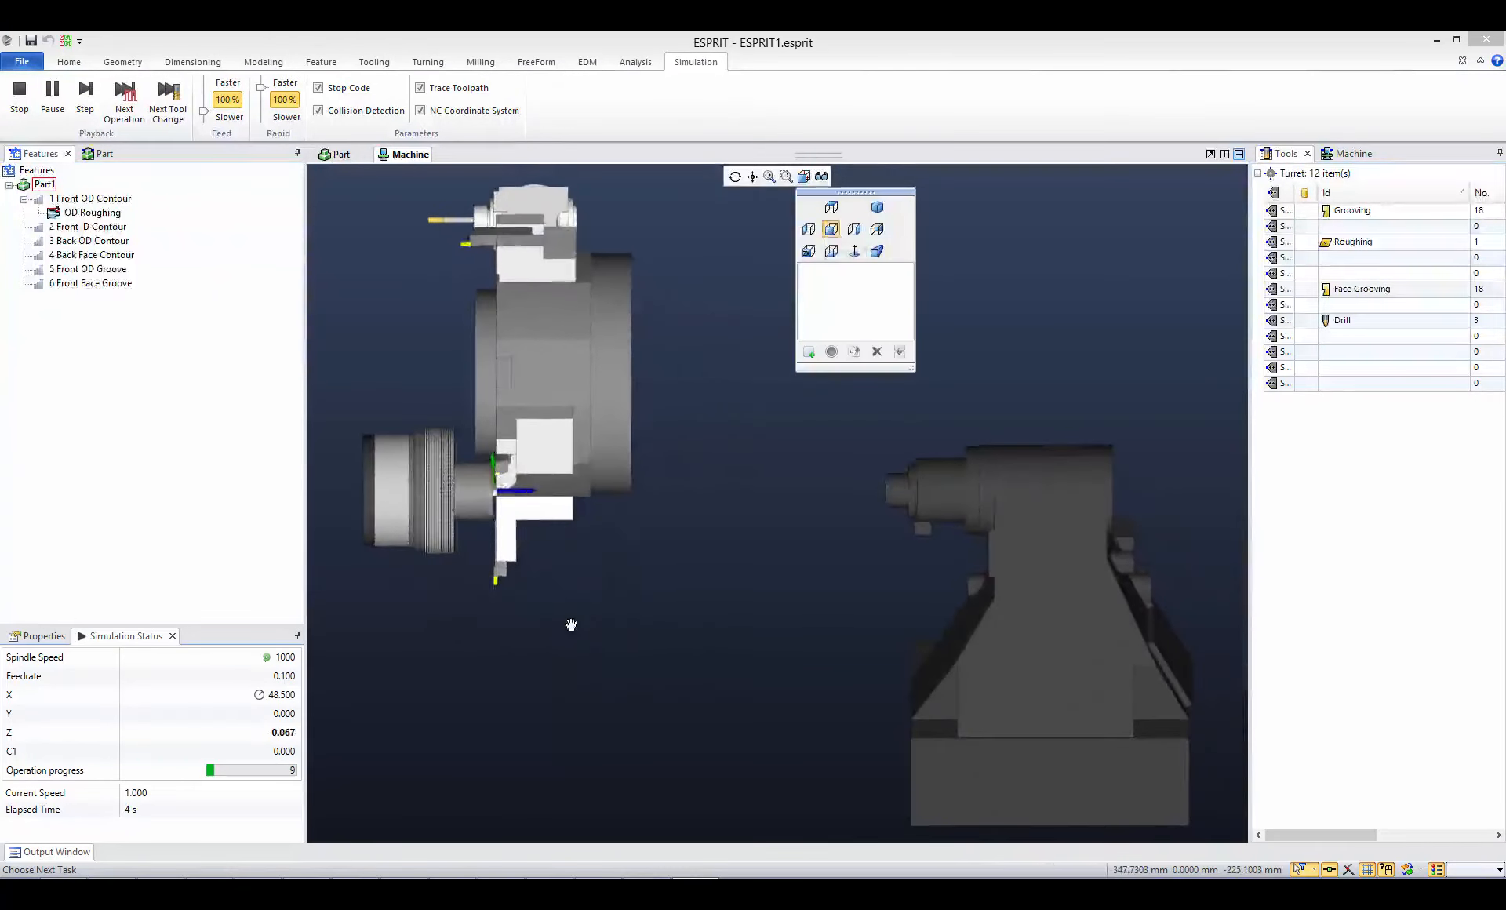
{"action": "scroll", "coordinate": [498, 459], "scroll_direction": "up", "scroll_amount": 6}
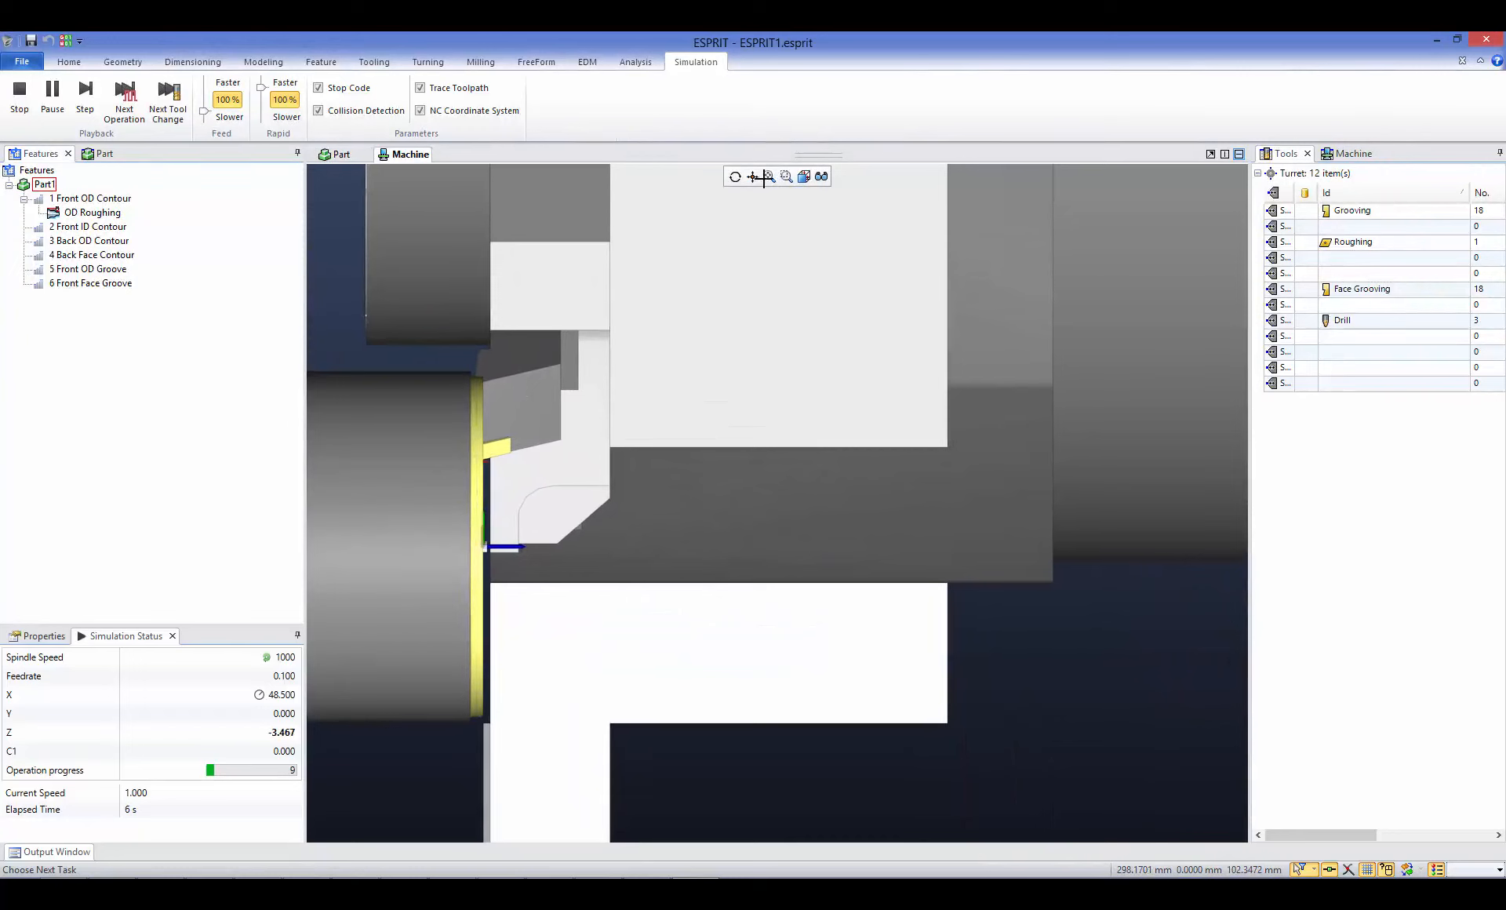
{"action": "left_click", "coordinate": [807, 178]}
{"action": "left_click", "coordinate": [833, 208]}
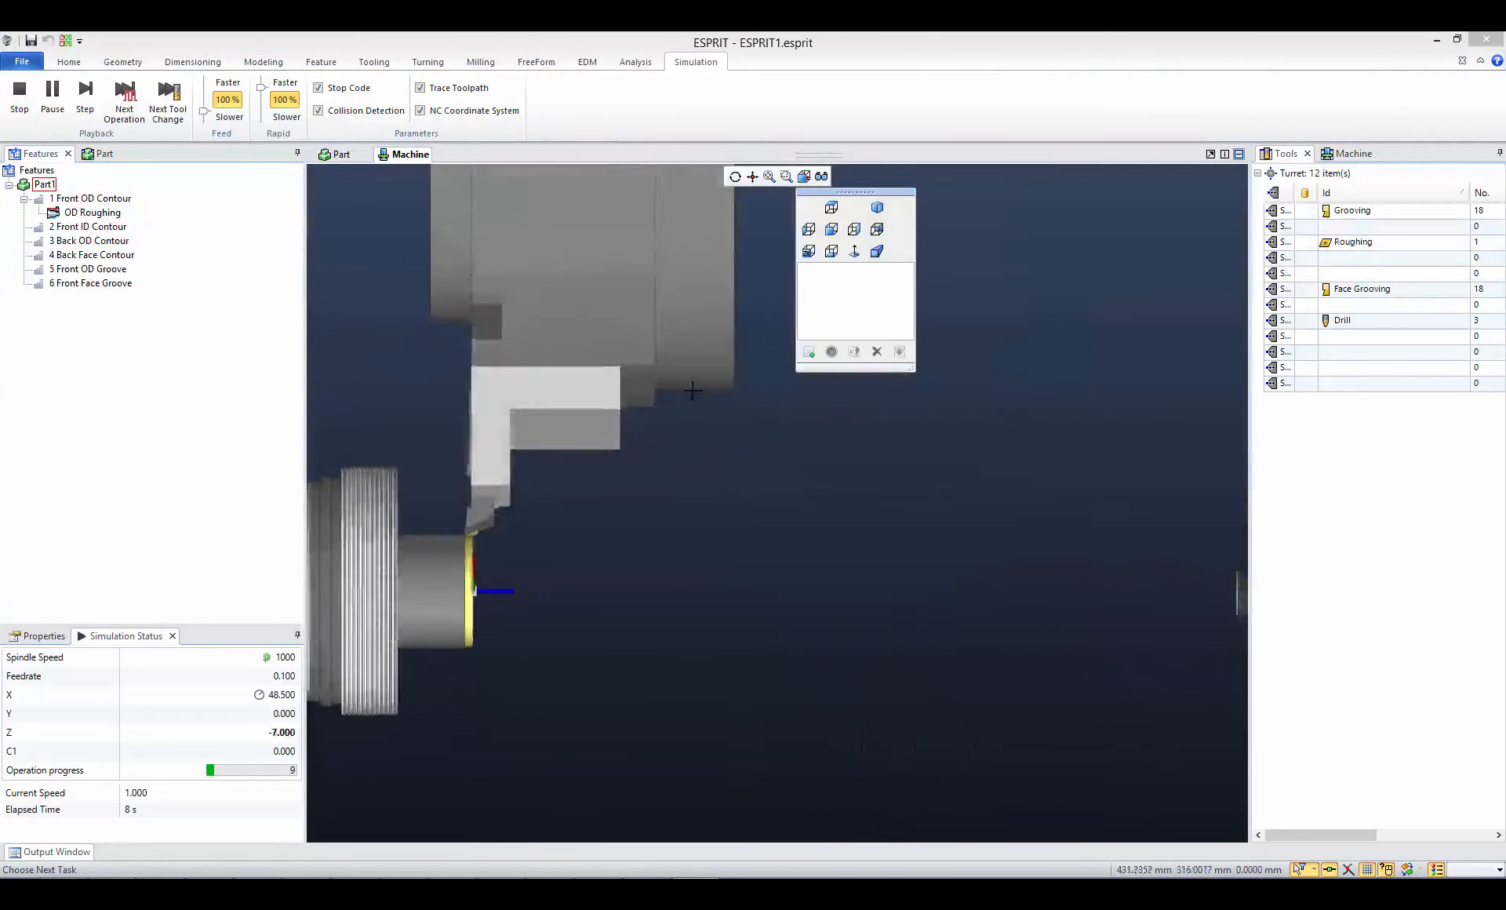
{"action": "scroll", "coordinate": [464, 554], "scroll_direction": "up", "scroll_amount": 3}
{"action": "scroll", "coordinate": [464, 555], "scroll_direction": "up", "scroll_amount": 5}
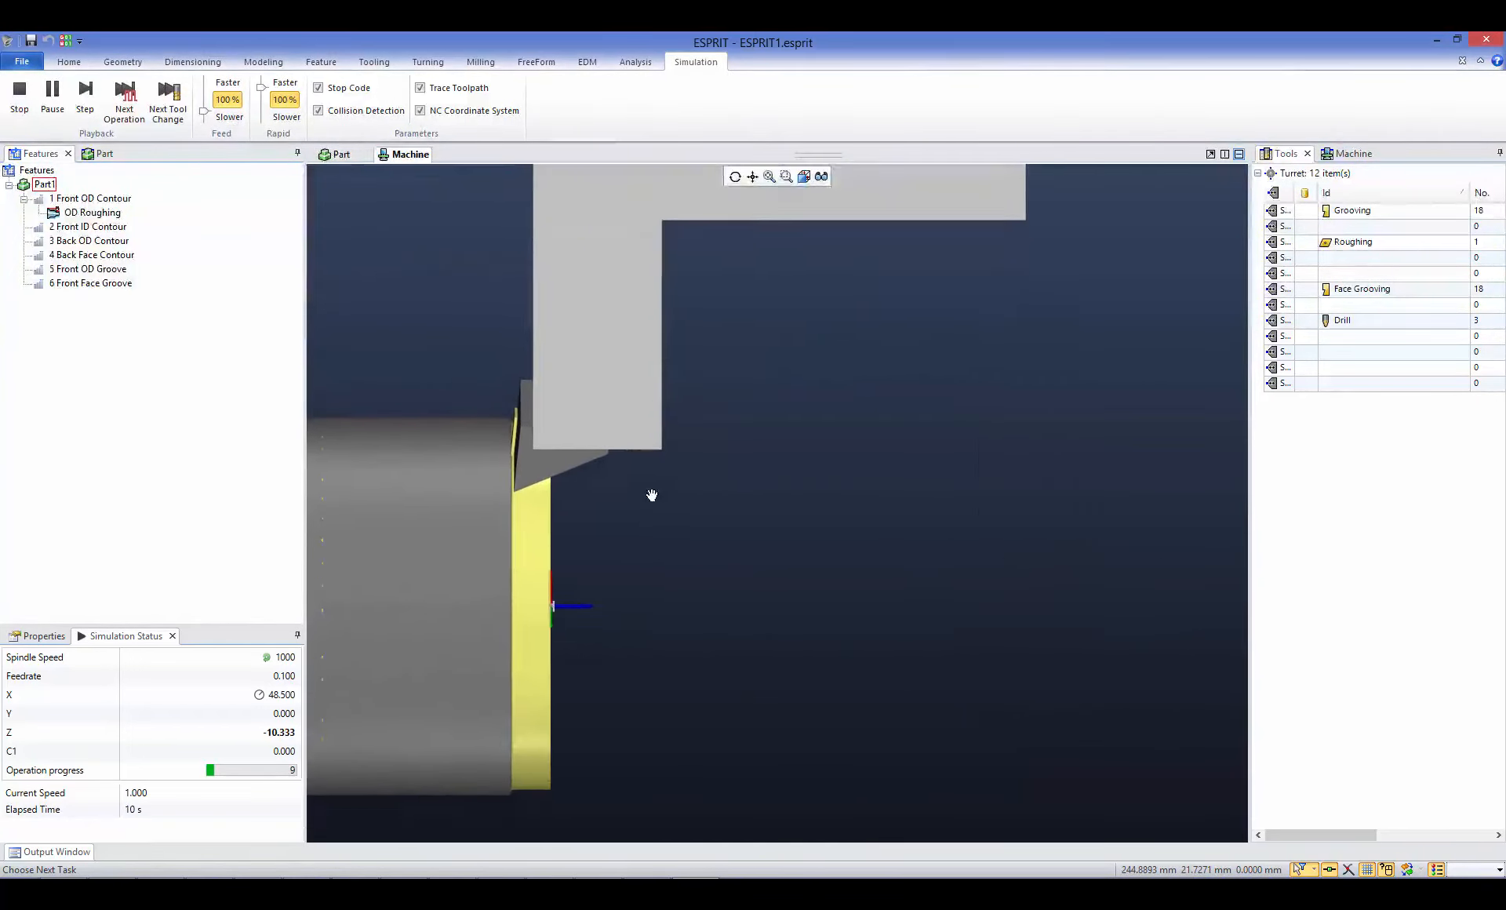
{"action": "left_click", "coordinate": [805, 177]}
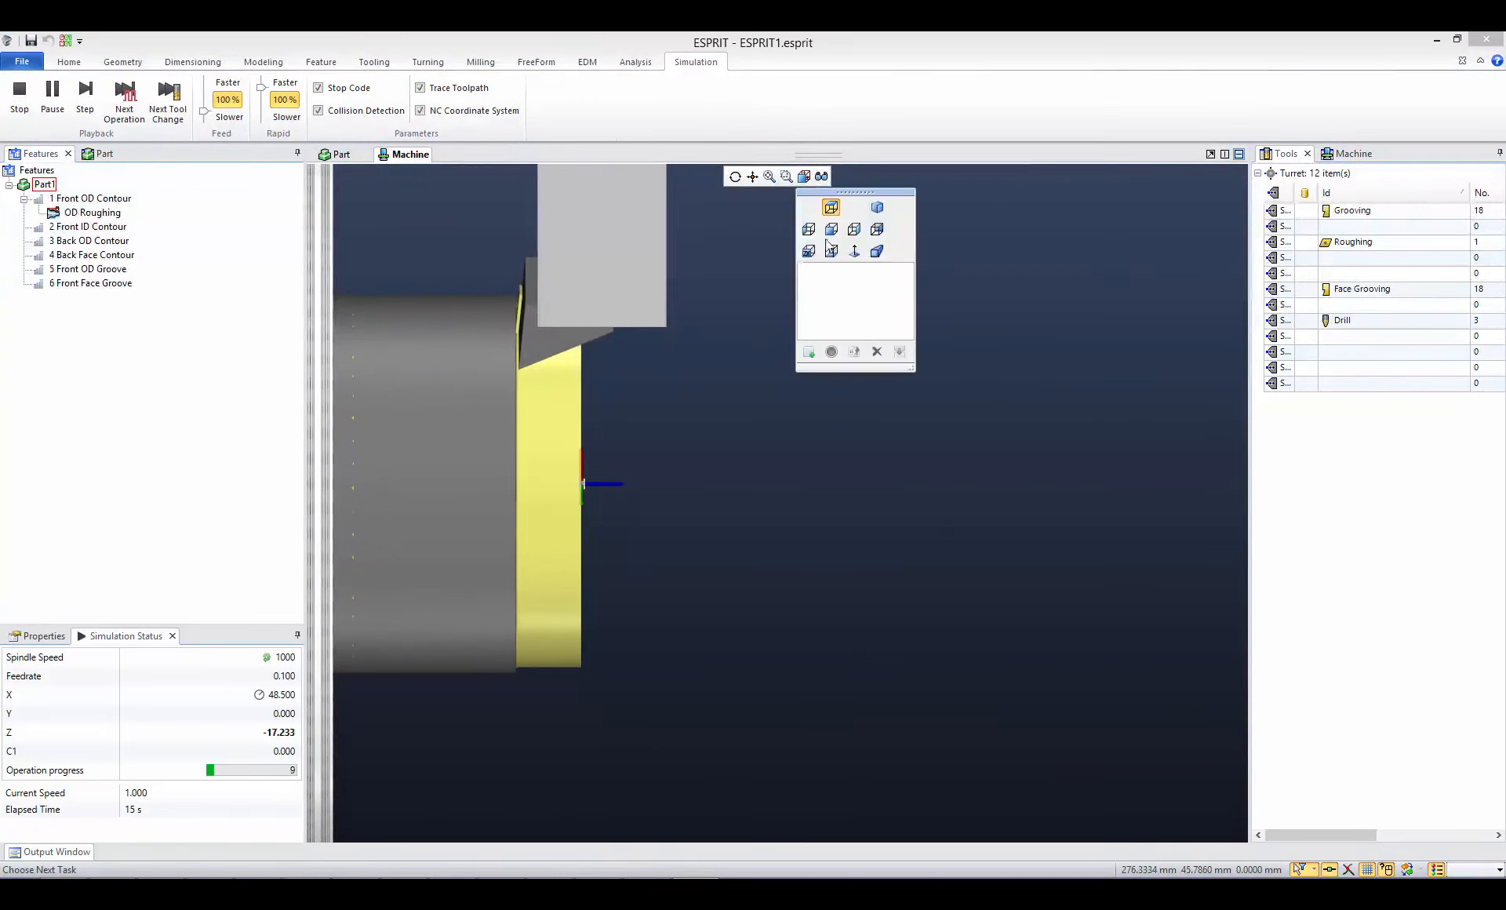
{"action": "left_click", "coordinate": [808, 251]}
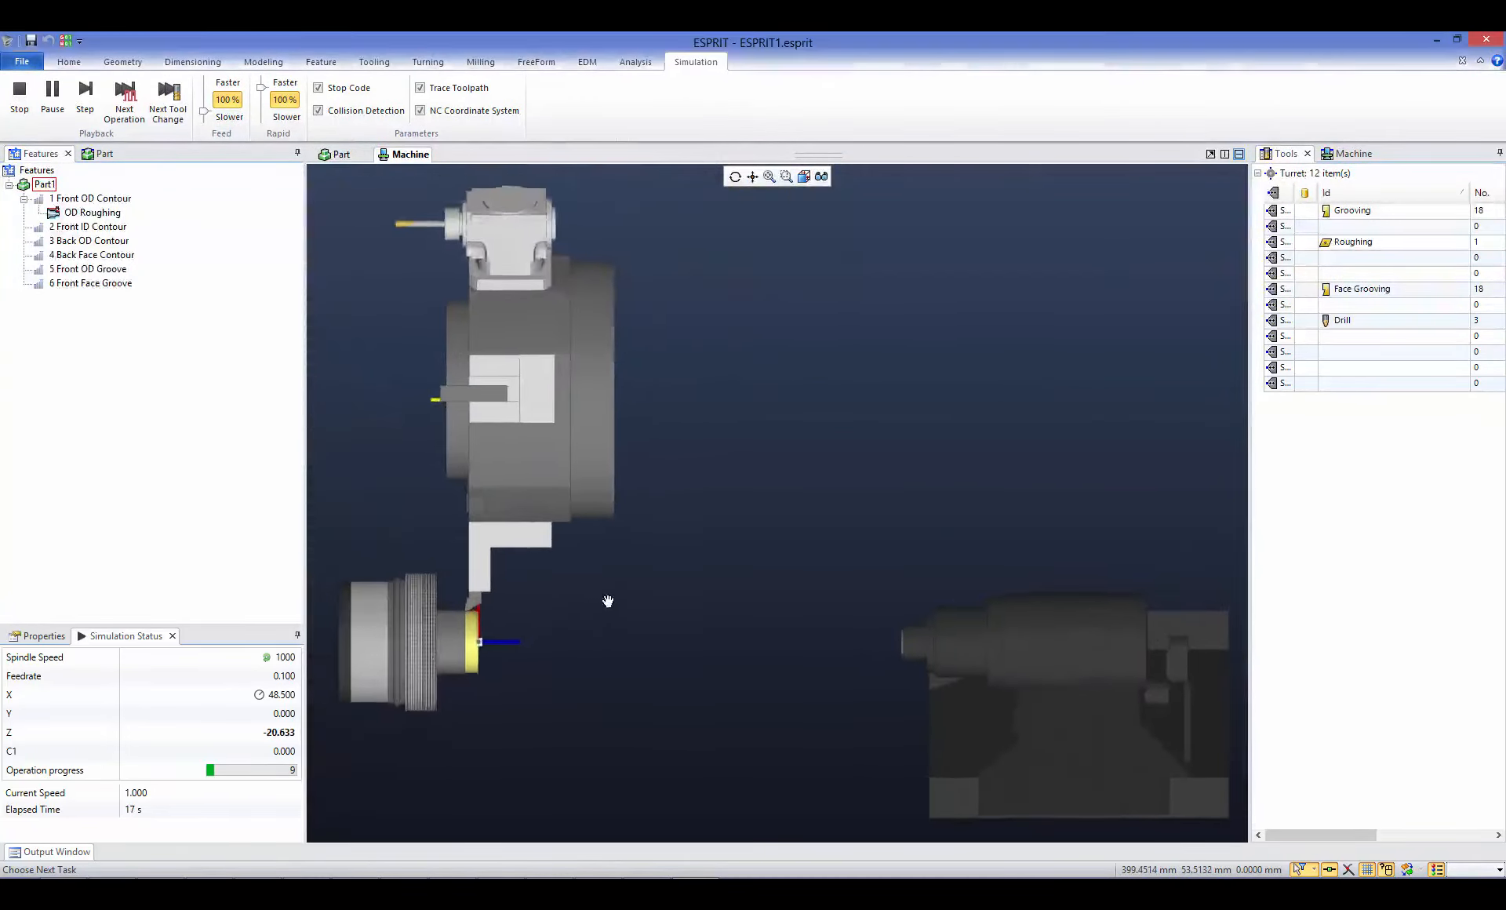
{"action": "scroll", "coordinate": [578, 515], "scroll_direction": "up", "scroll_amount": 3}
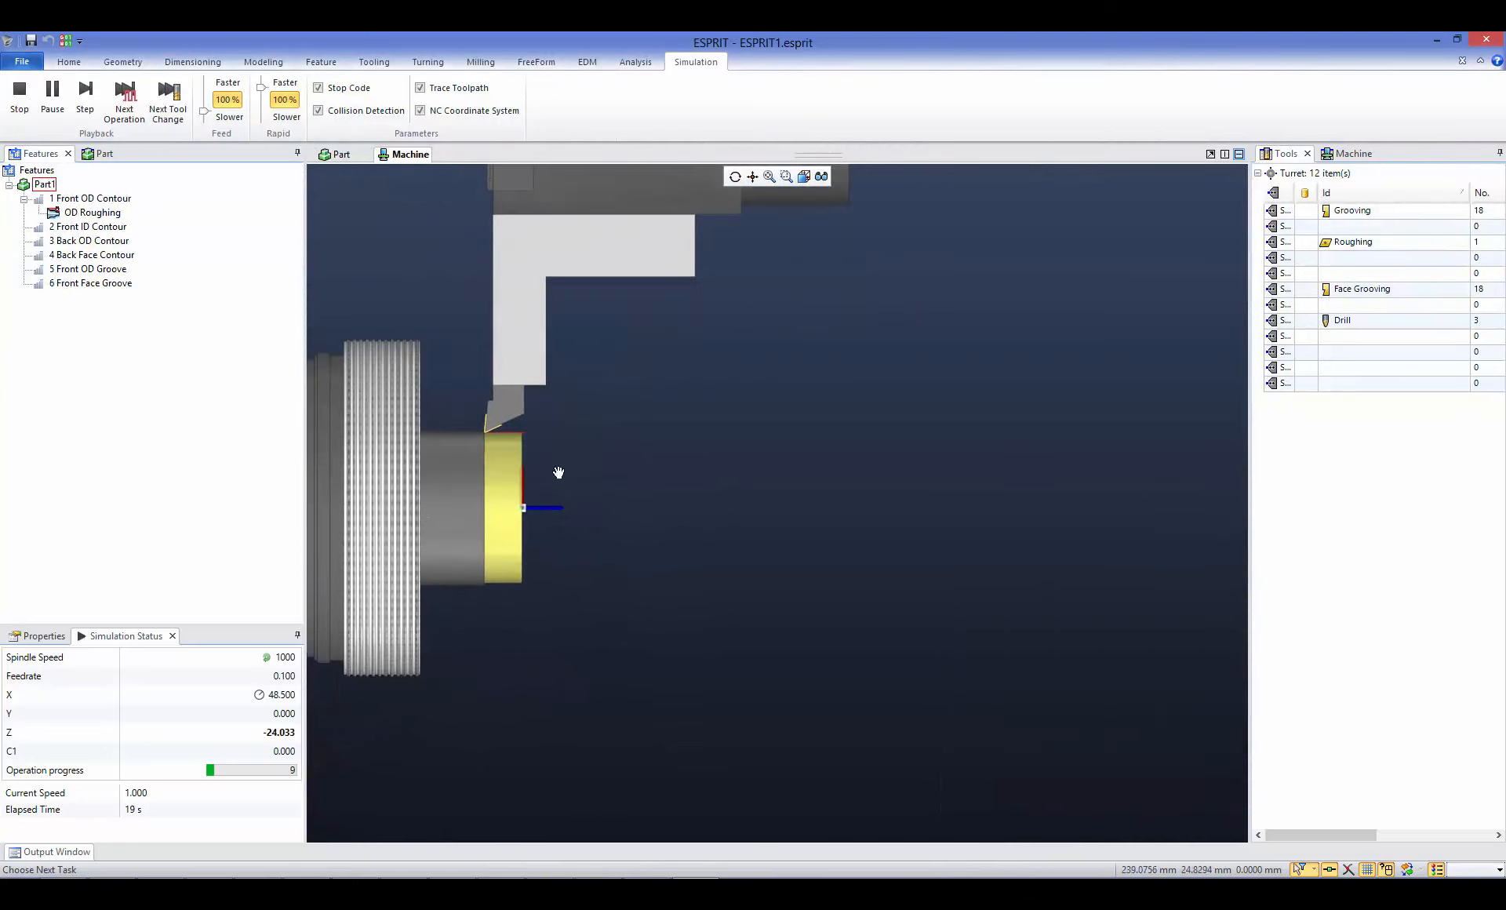
{"action": "middle_click_drag", "start_coordinate": [558, 472], "coordinate": [585, 456]}
{"action": "scroll", "coordinate": [553, 430], "scroll_direction": "up", "scroll_amount": 4}
{"action": "middle_click_drag", "start_coordinate": [607, 400], "coordinate": [640, 359]}
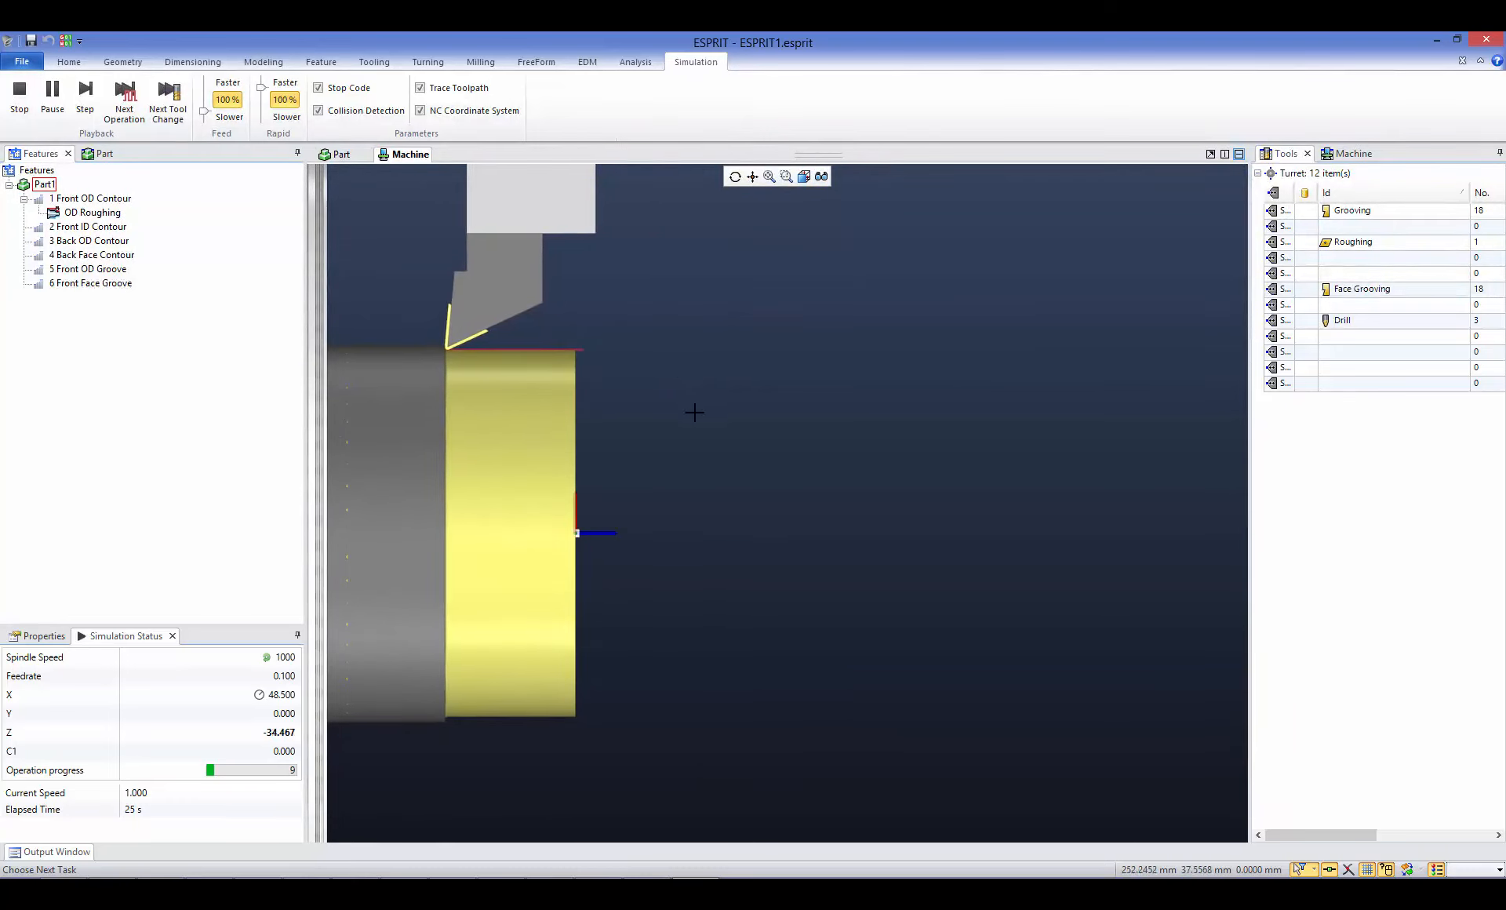
{"action": "mouse_move", "coordinate": [694, 412]}
{"action": "middle_mouse_down"}
{"action": "mouse_move", "coordinate": [722, 440]}
{"action": "mouse_move", "coordinate": [719, 427]}
{"action": "middle_mouse_up"}
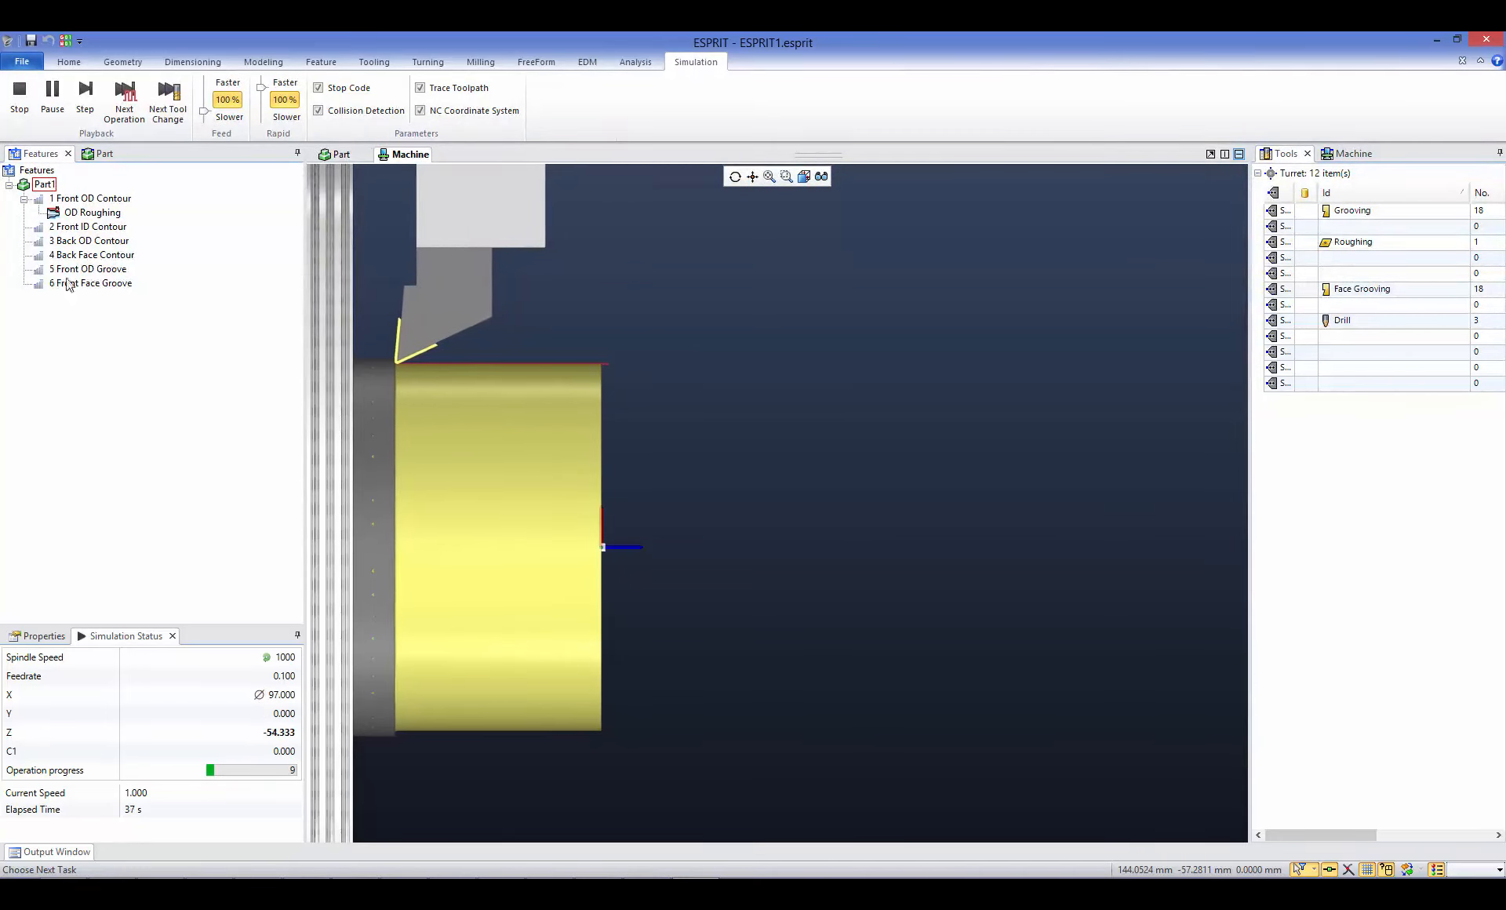
{"action": "left_click", "coordinate": [24, 110]}
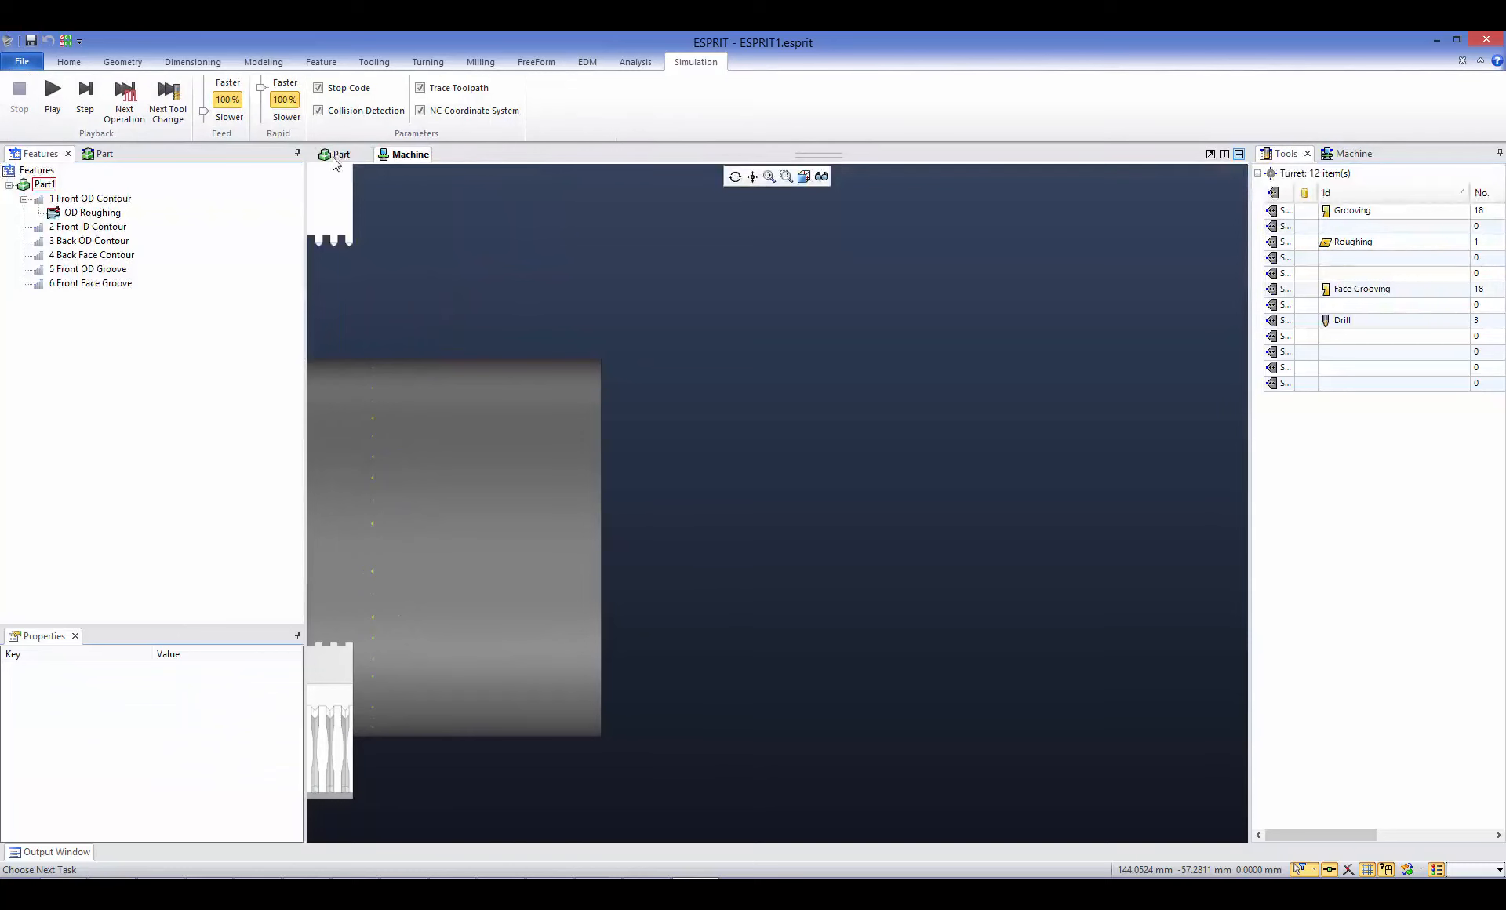
{"action": "left_click", "coordinate": [336, 155]}
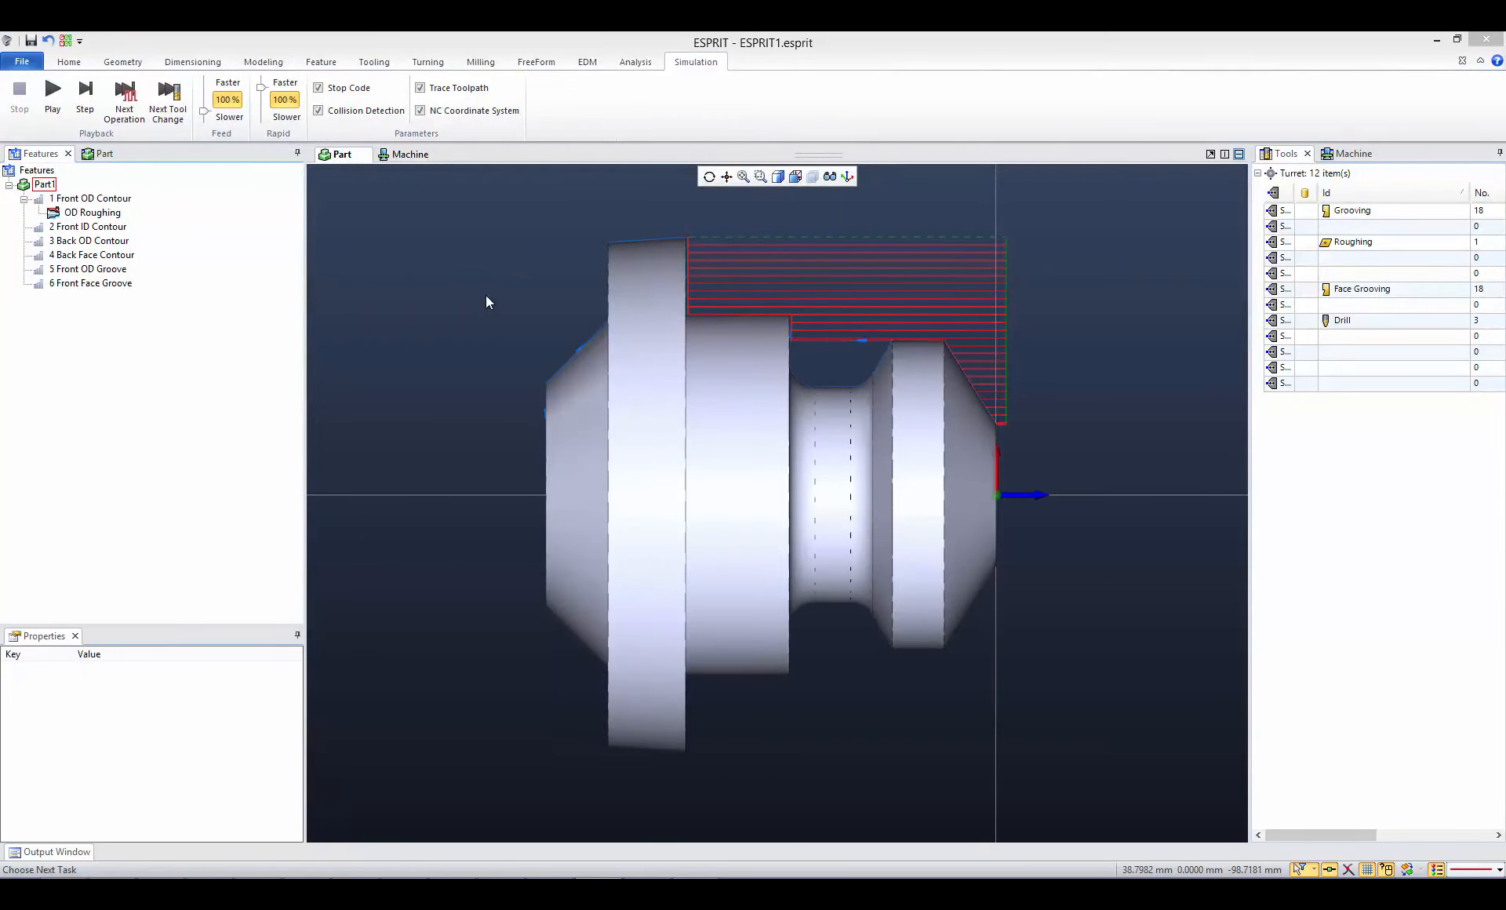
- Apply the saved processes OD Grooving.prc and Groove Finish Contouring.prc to the Front OD Groove feature
{"action": "right_click", "coordinate": [82, 271]}
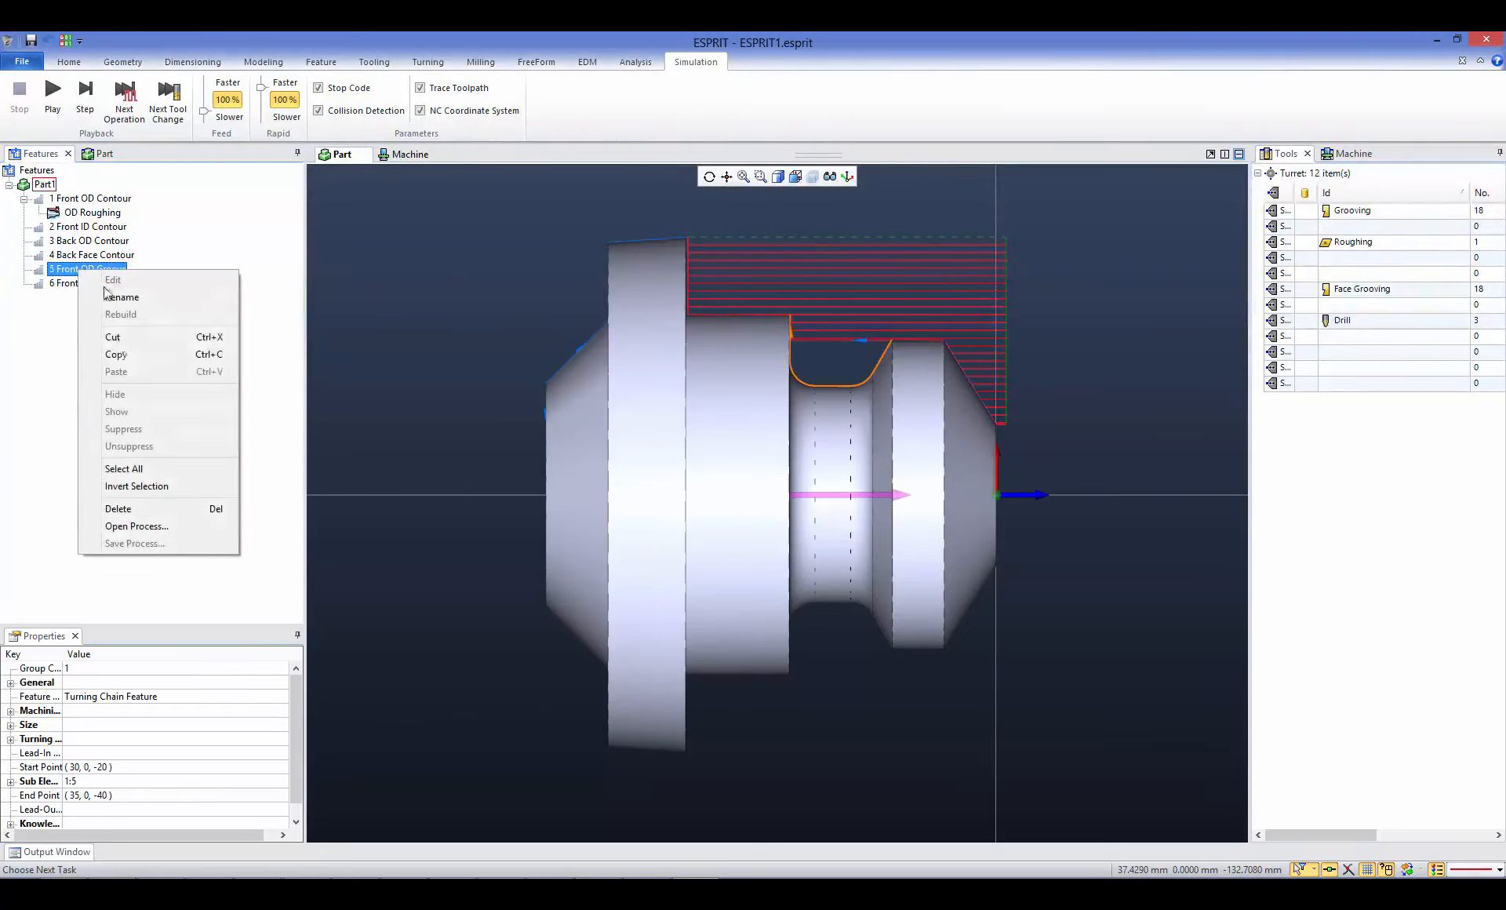
{"action": "left_click", "coordinate": [131, 530]}
{"action": "double_click", "coordinate": [292, 193]}
{"action": "right_click", "coordinate": [85, 272]}
{"action": "left_click", "coordinate": [171, 525]}
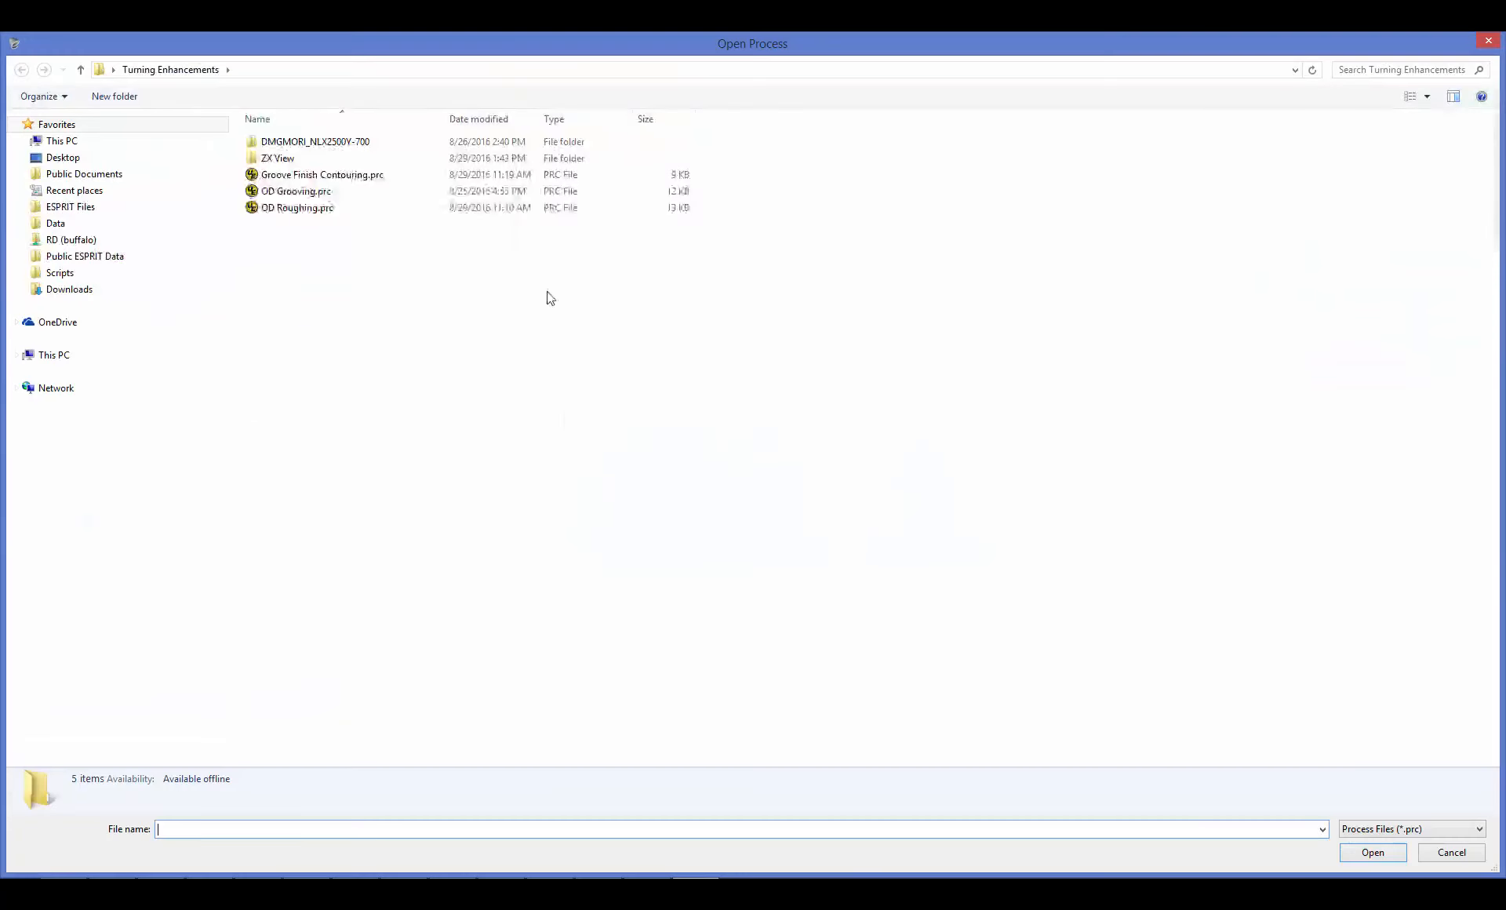
{"action": "double_click", "coordinate": [315, 175]}
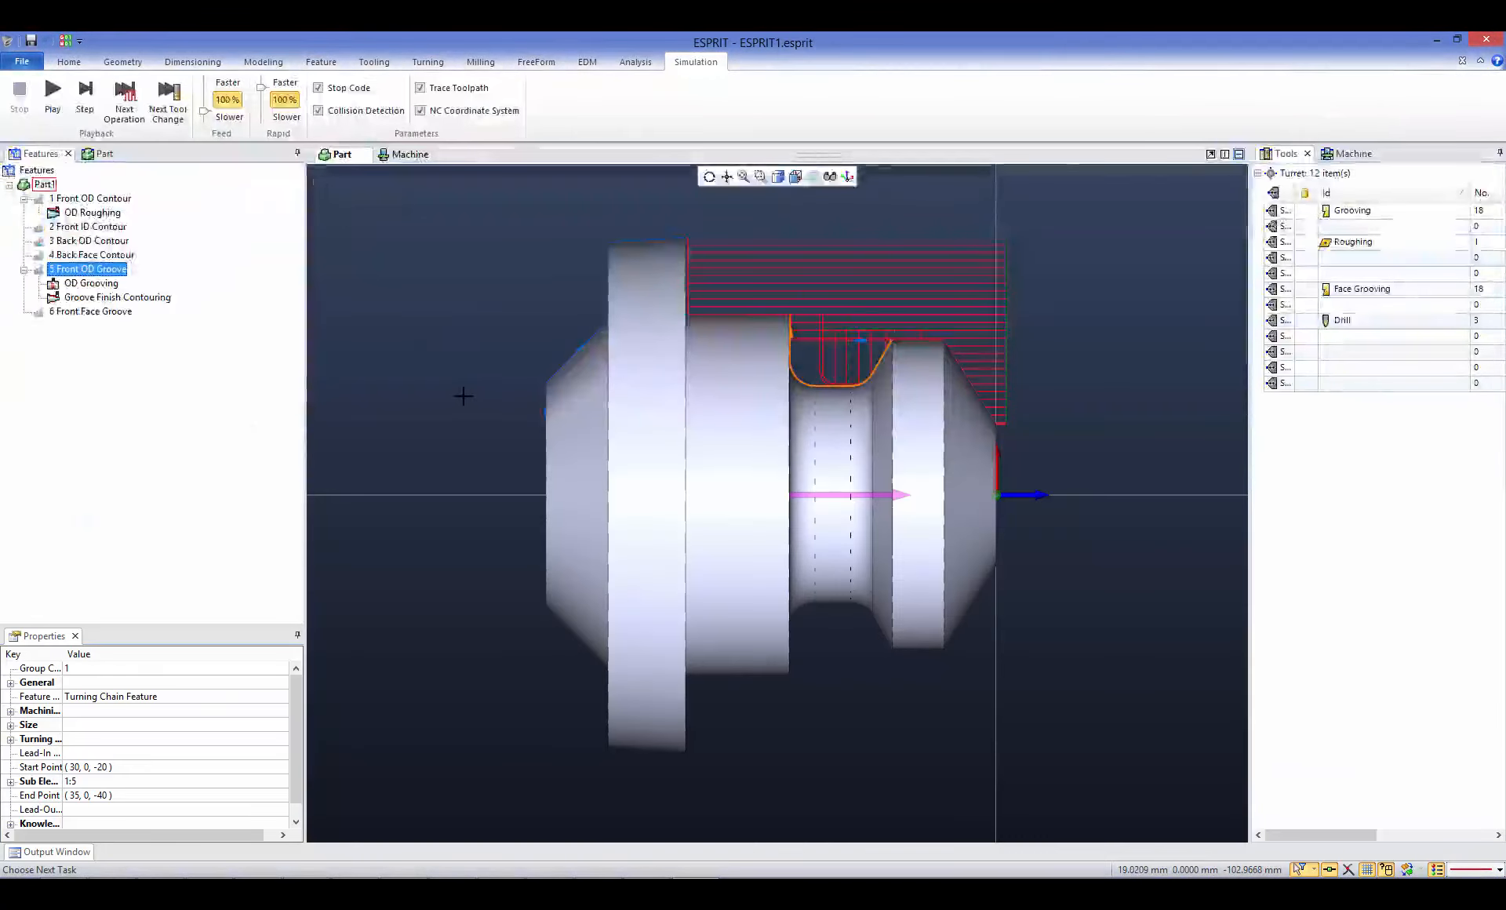
{"action": "left_click", "coordinate": [463, 333]}
- Hide the toolpaths of the OD Roughing and OD Grooving operations in the part's operation list
{"action": "left_click", "coordinate": [103, 154]}
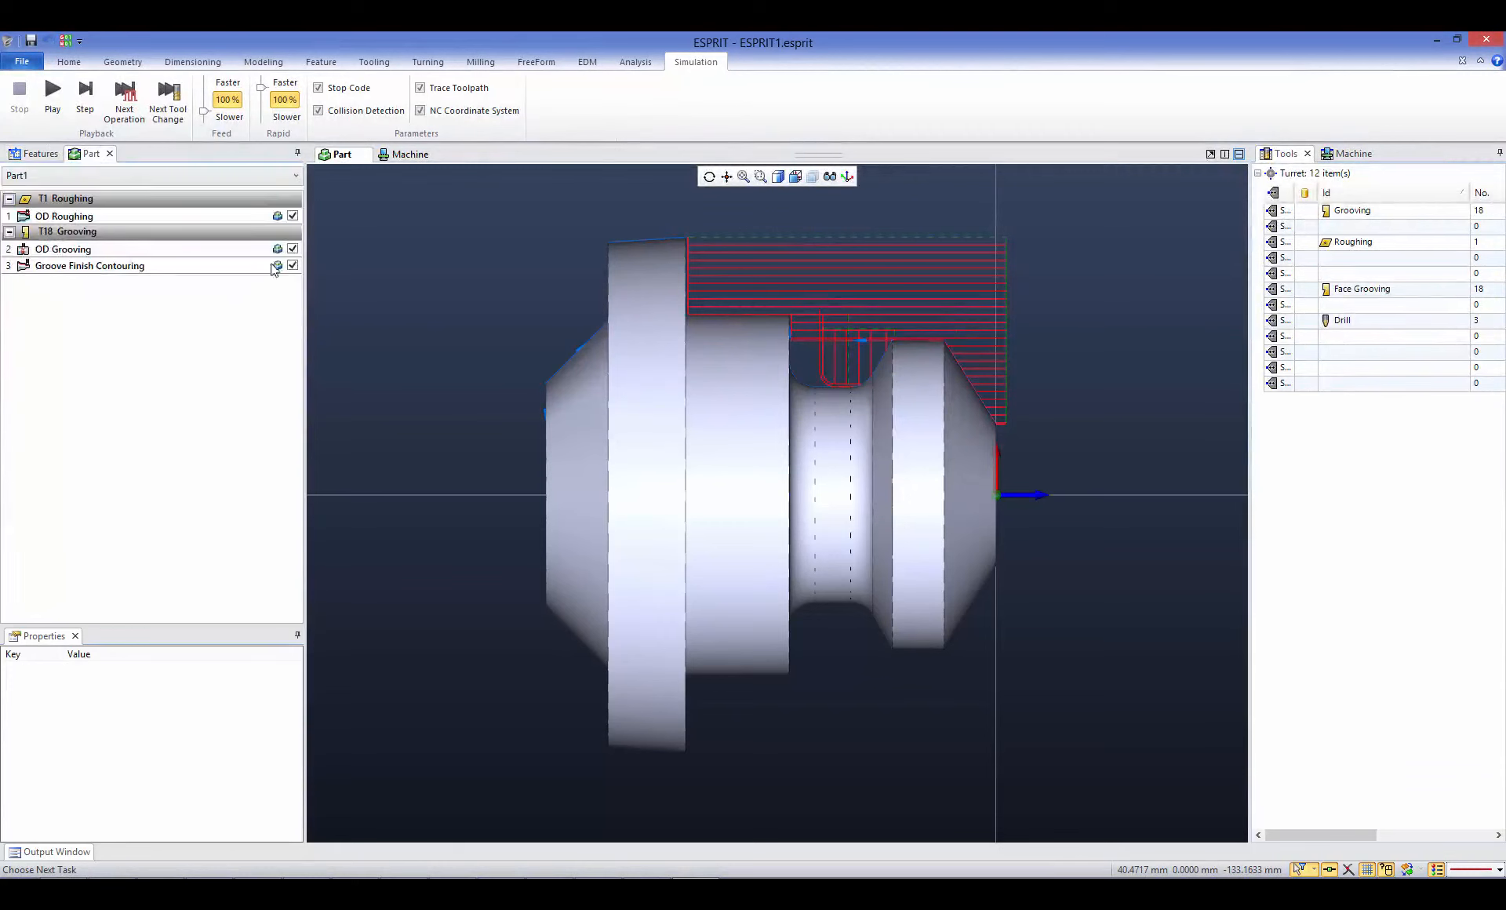
{"action": "left_click", "coordinate": [293, 215]}
{"action": "left_click", "coordinate": [292, 247]}
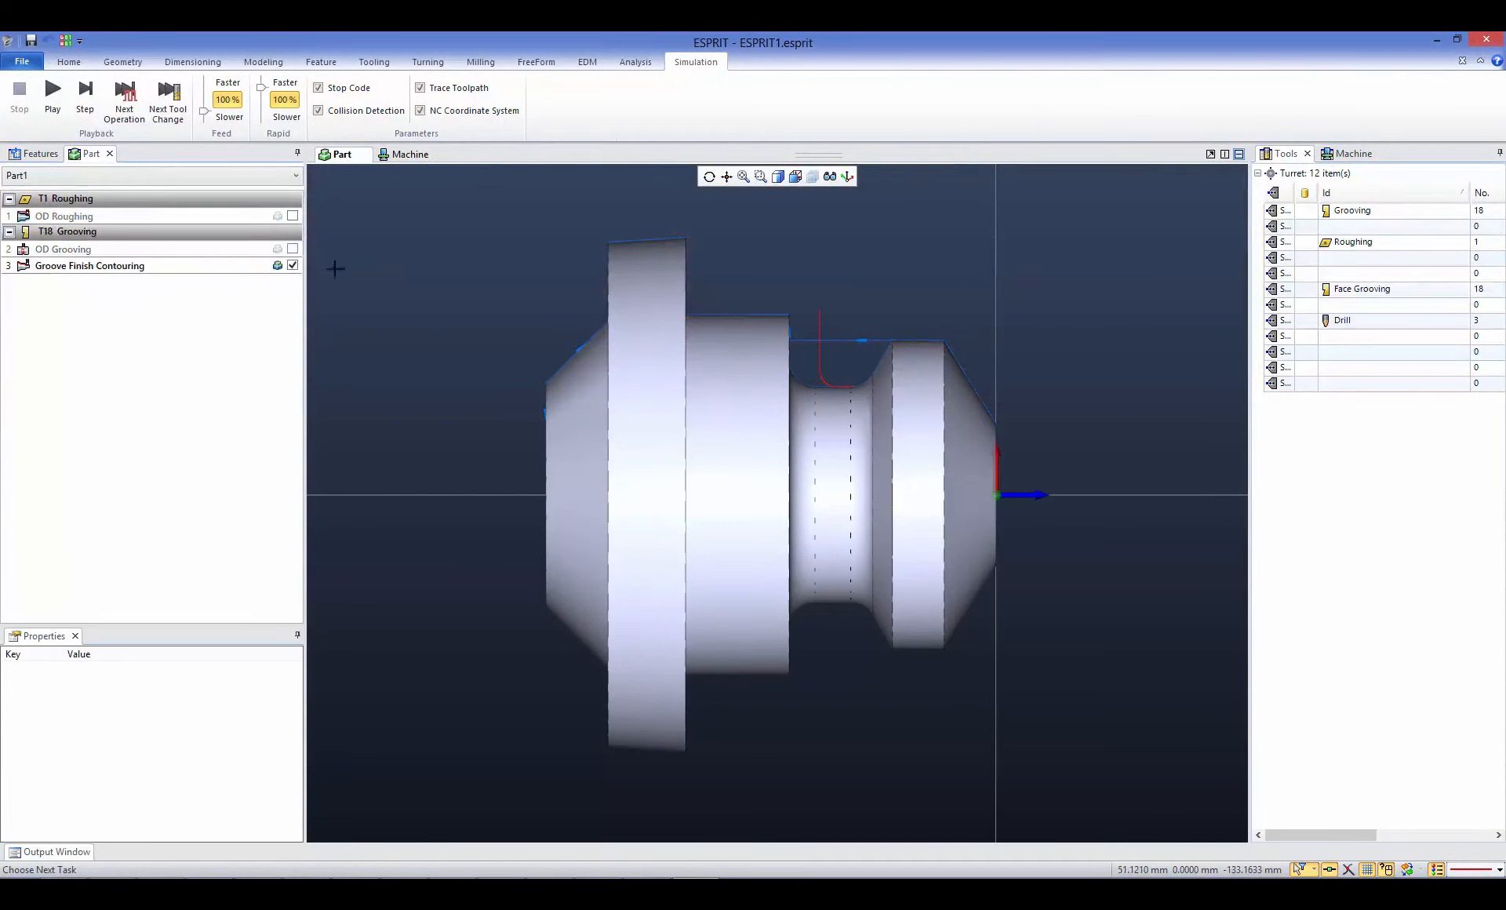
- Open the Groove Finish Contouring operation for editing and hide the solid bodies to expose the groove's toolpath
{"action": "double_click", "coordinate": [98, 267]}
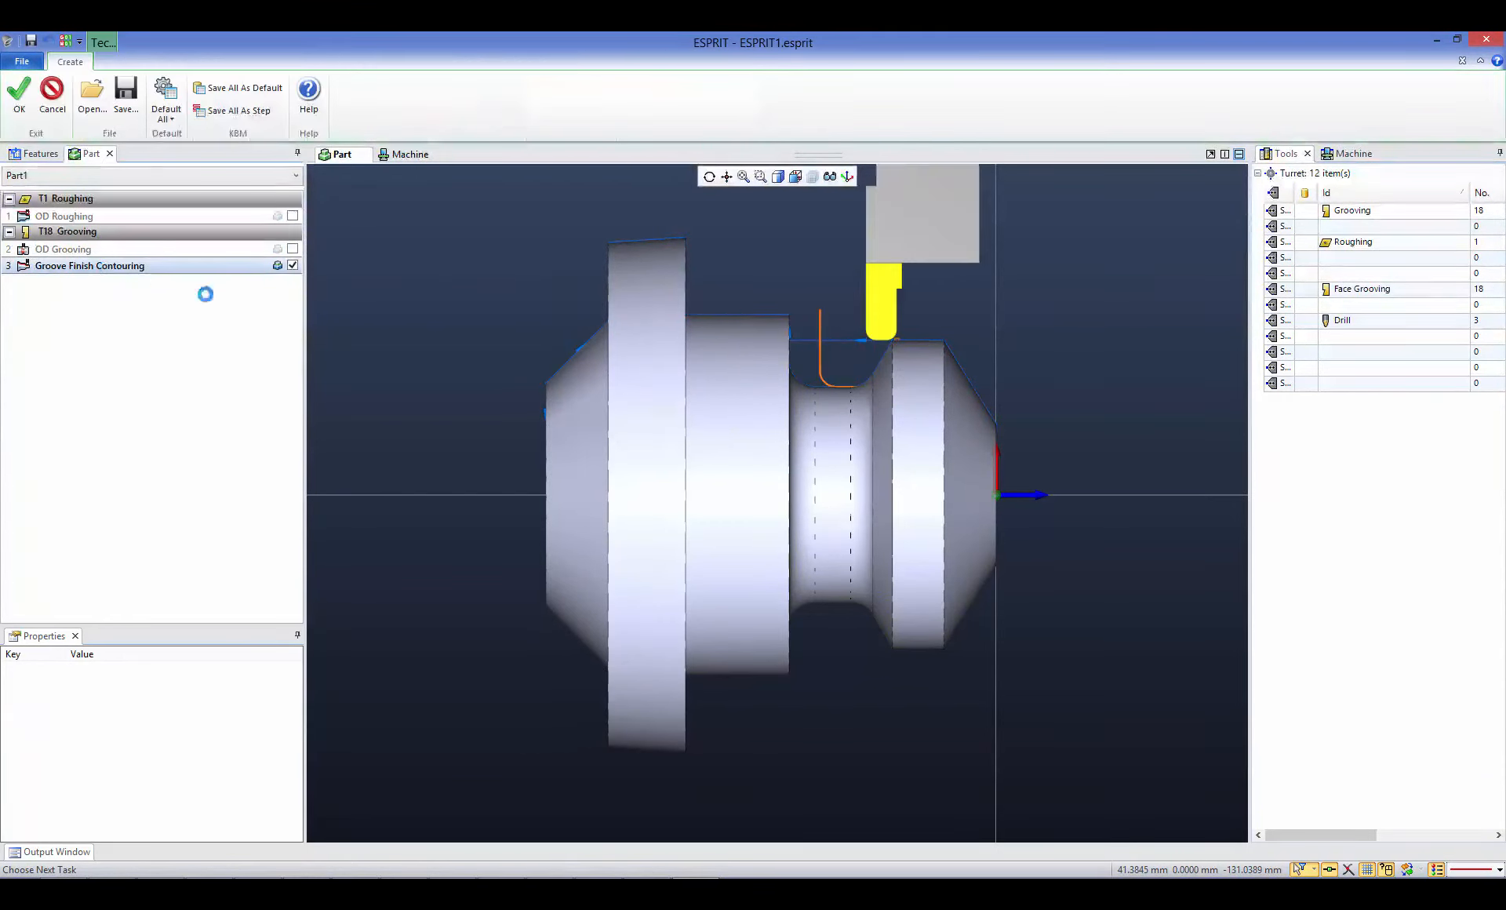
{"action": "left_click", "coordinate": [831, 177]}
{"action": "left_click", "coordinate": [835, 295]}
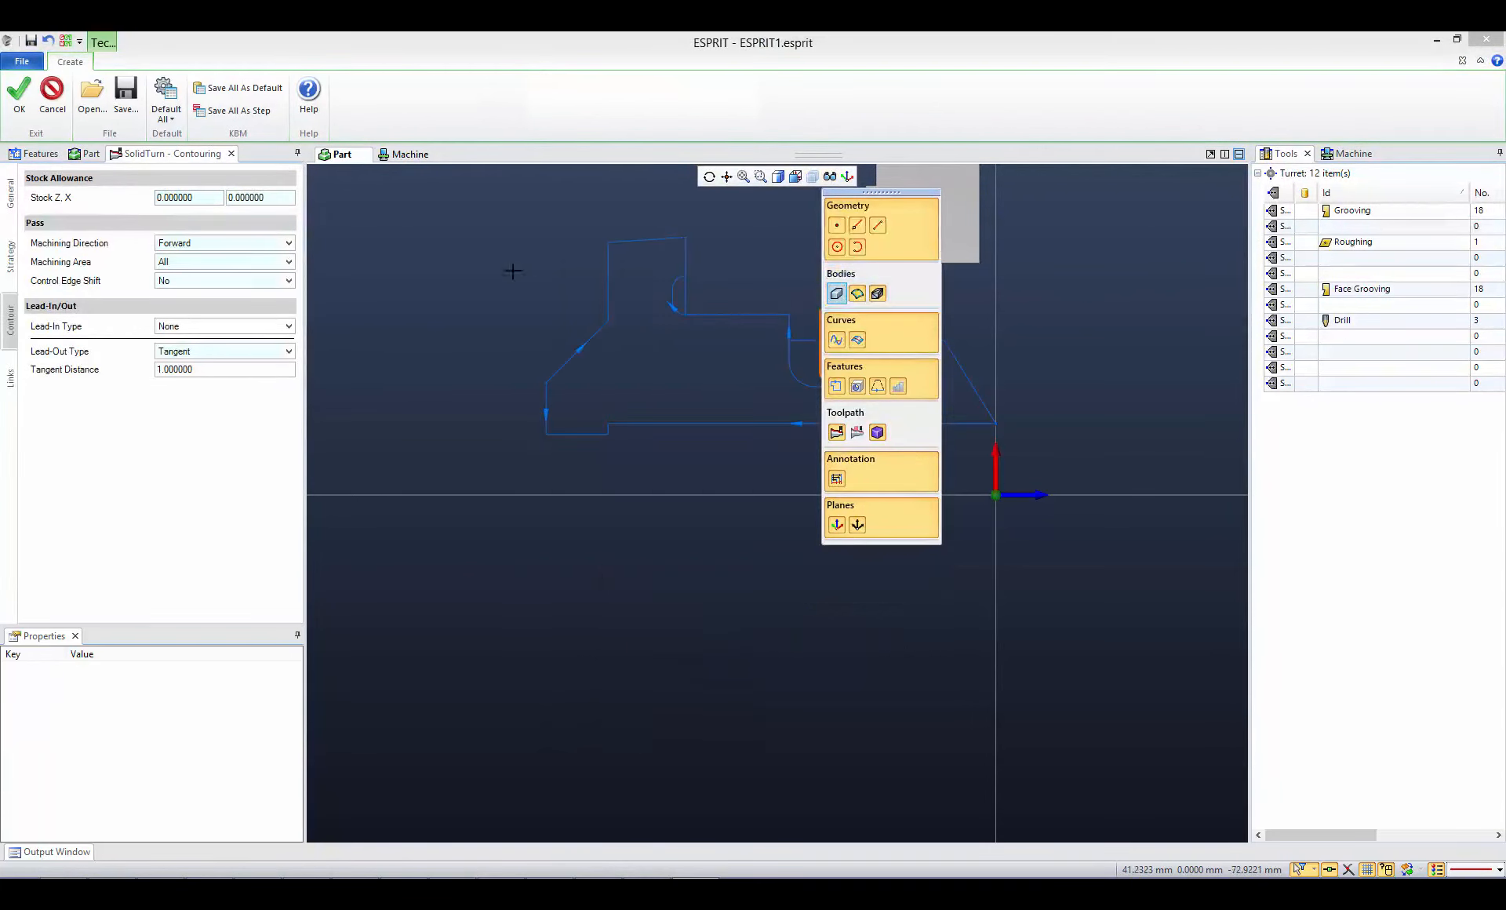
{"action": "scroll", "coordinate": [855, 369], "scroll_direction": "up", "scroll_amount": 5}
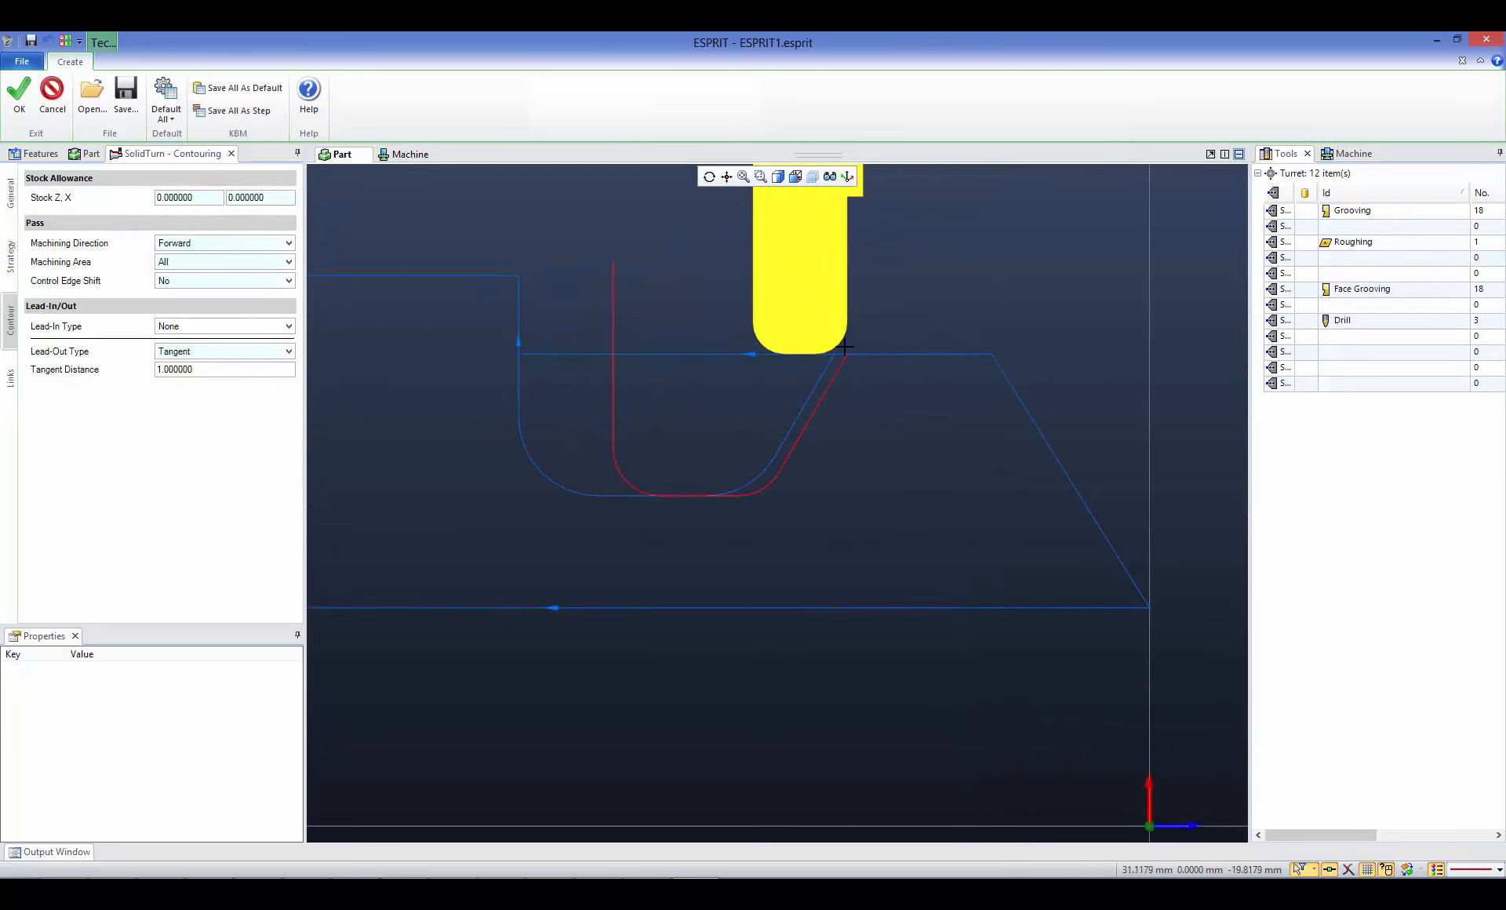
{"action": "scroll", "coordinate": [845, 359], "scroll_direction": "up", "scroll_amount": 4}
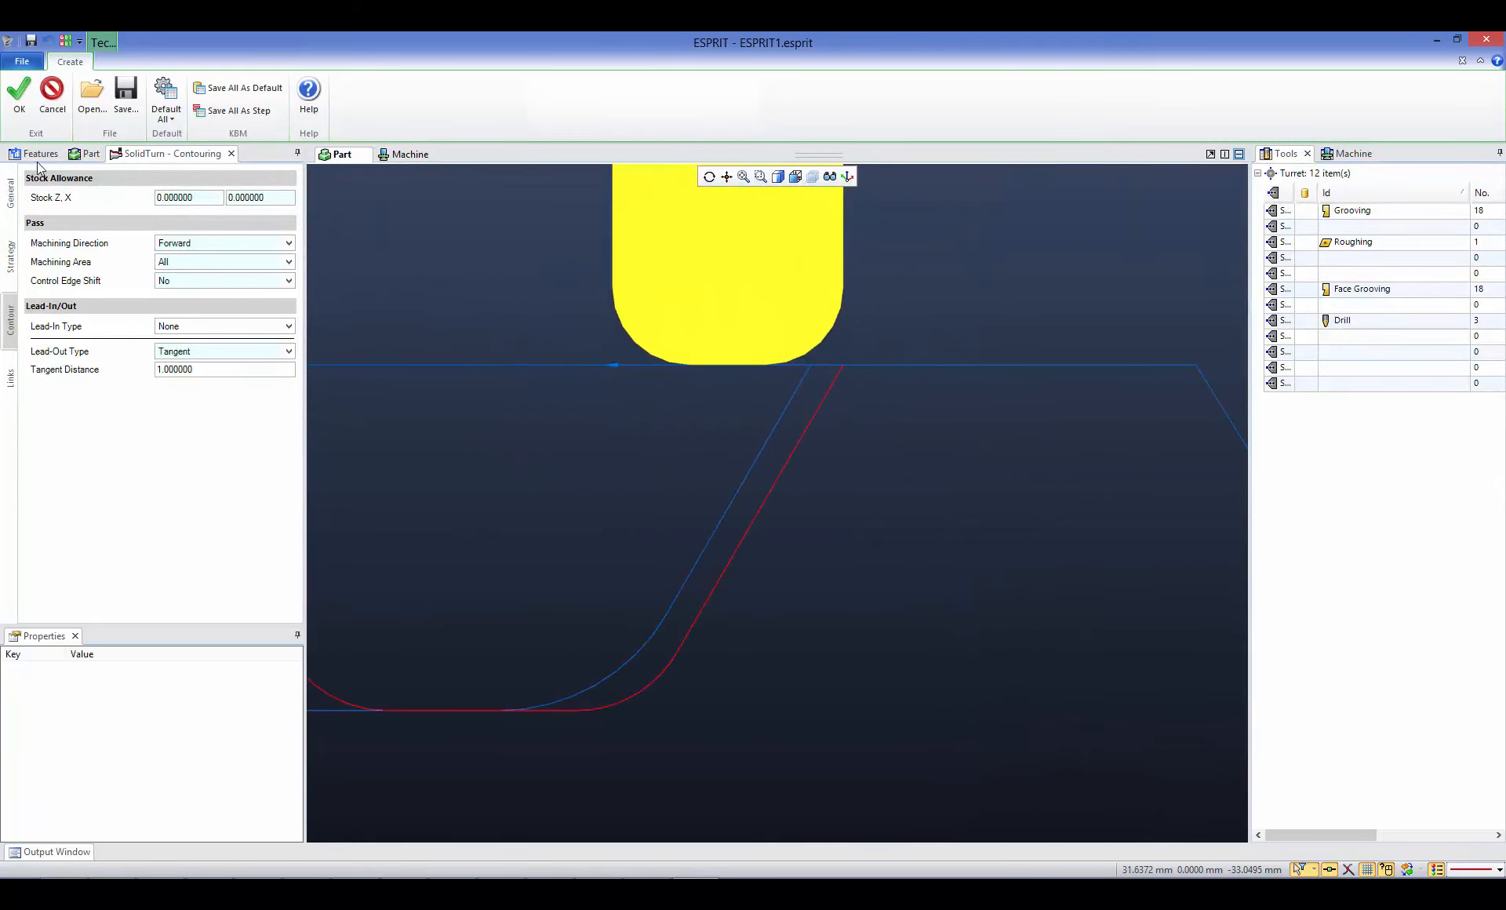
- Set the start positioning type of the Groove Finish Contouring operation to Normal and update the toolpath
{"action": "left_click", "coordinate": [10, 263]}
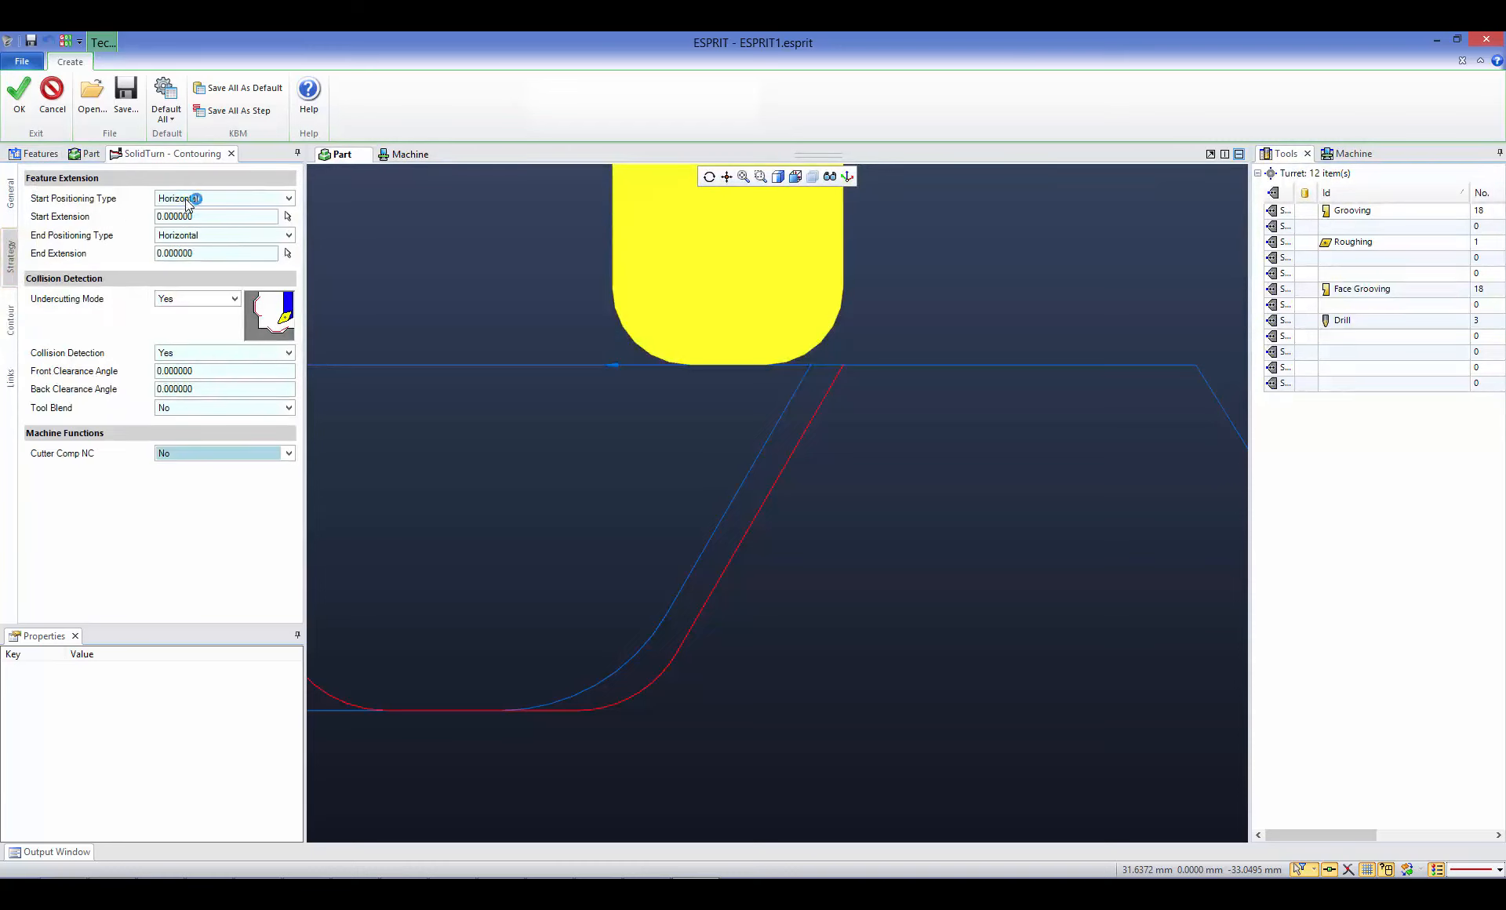
{"action": "mouse_move", "coordinate": [192, 202]}
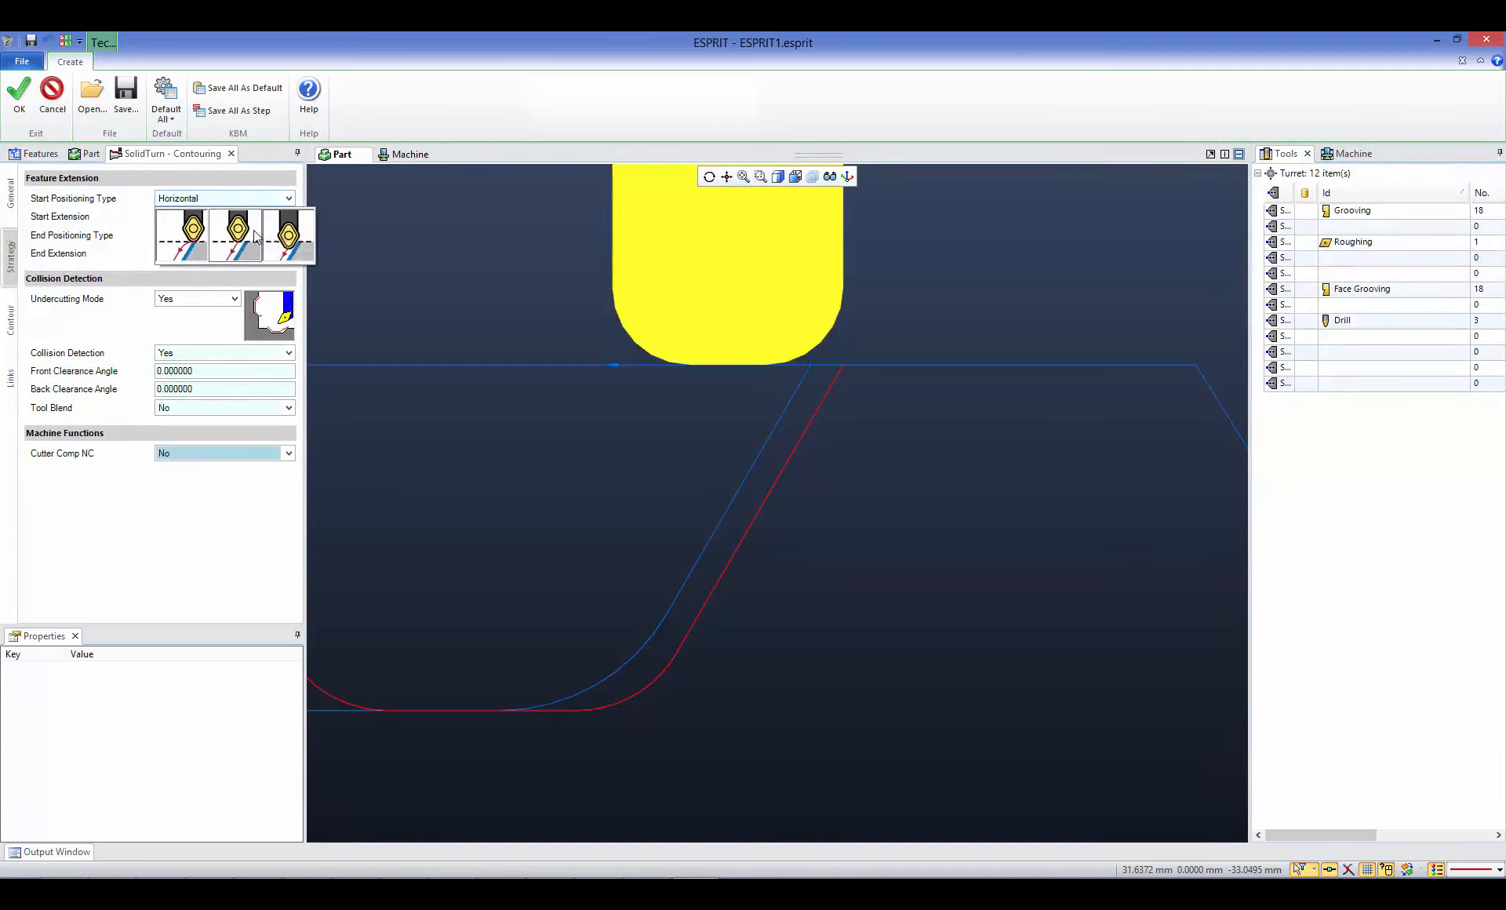
{"action": "left_click", "coordinate": [285, 238]}
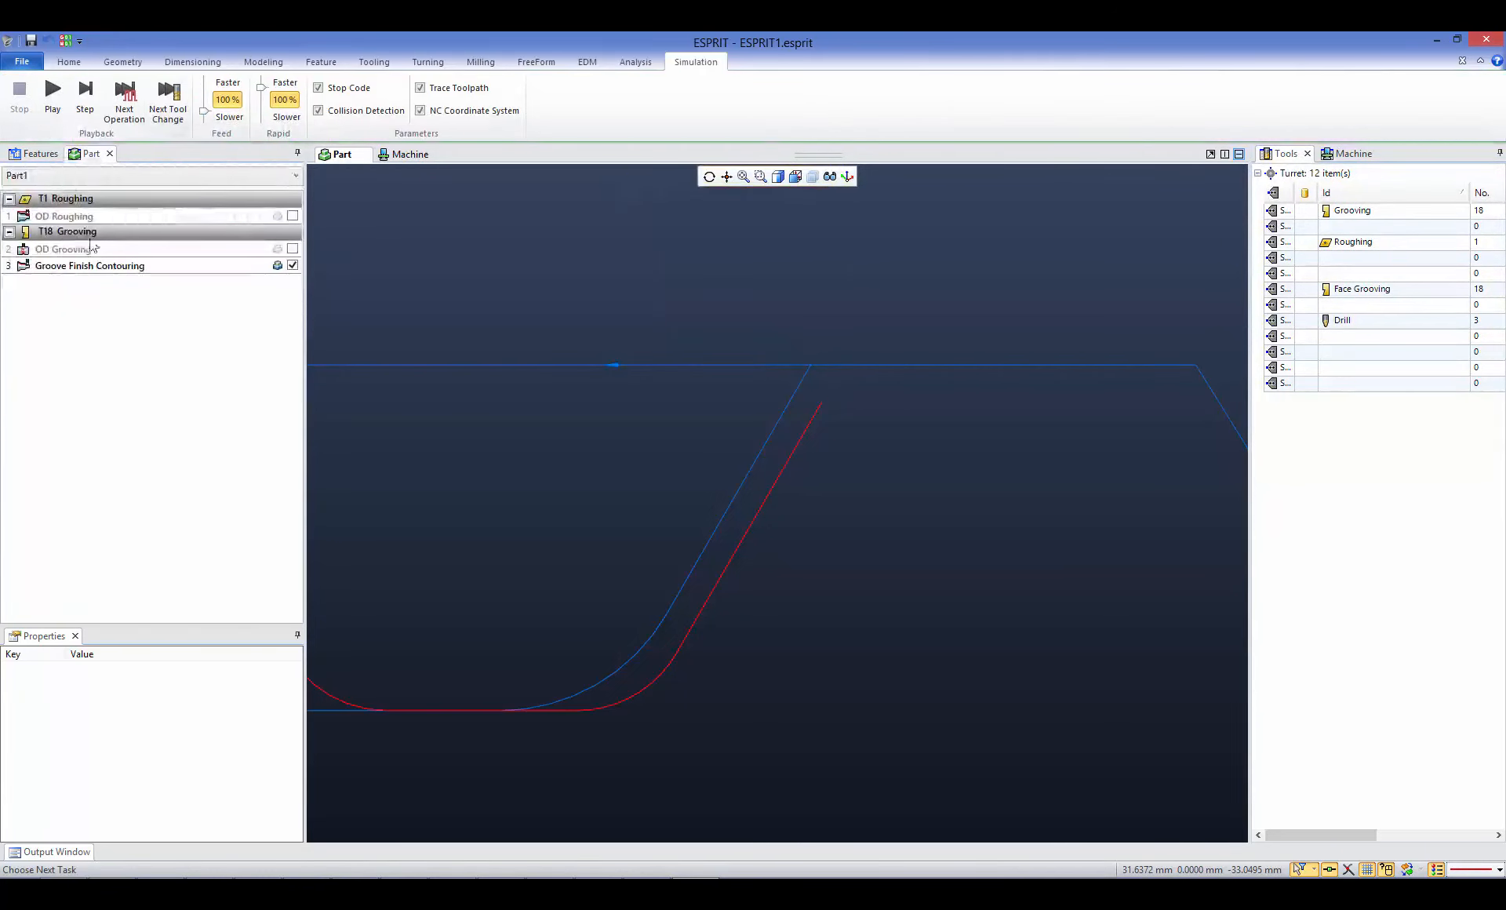
- Change the Groove Finish Contouring operation's start positioning type to Blend and update the toolpath
{"action": "double_click", "coordinate": [73, 267]}
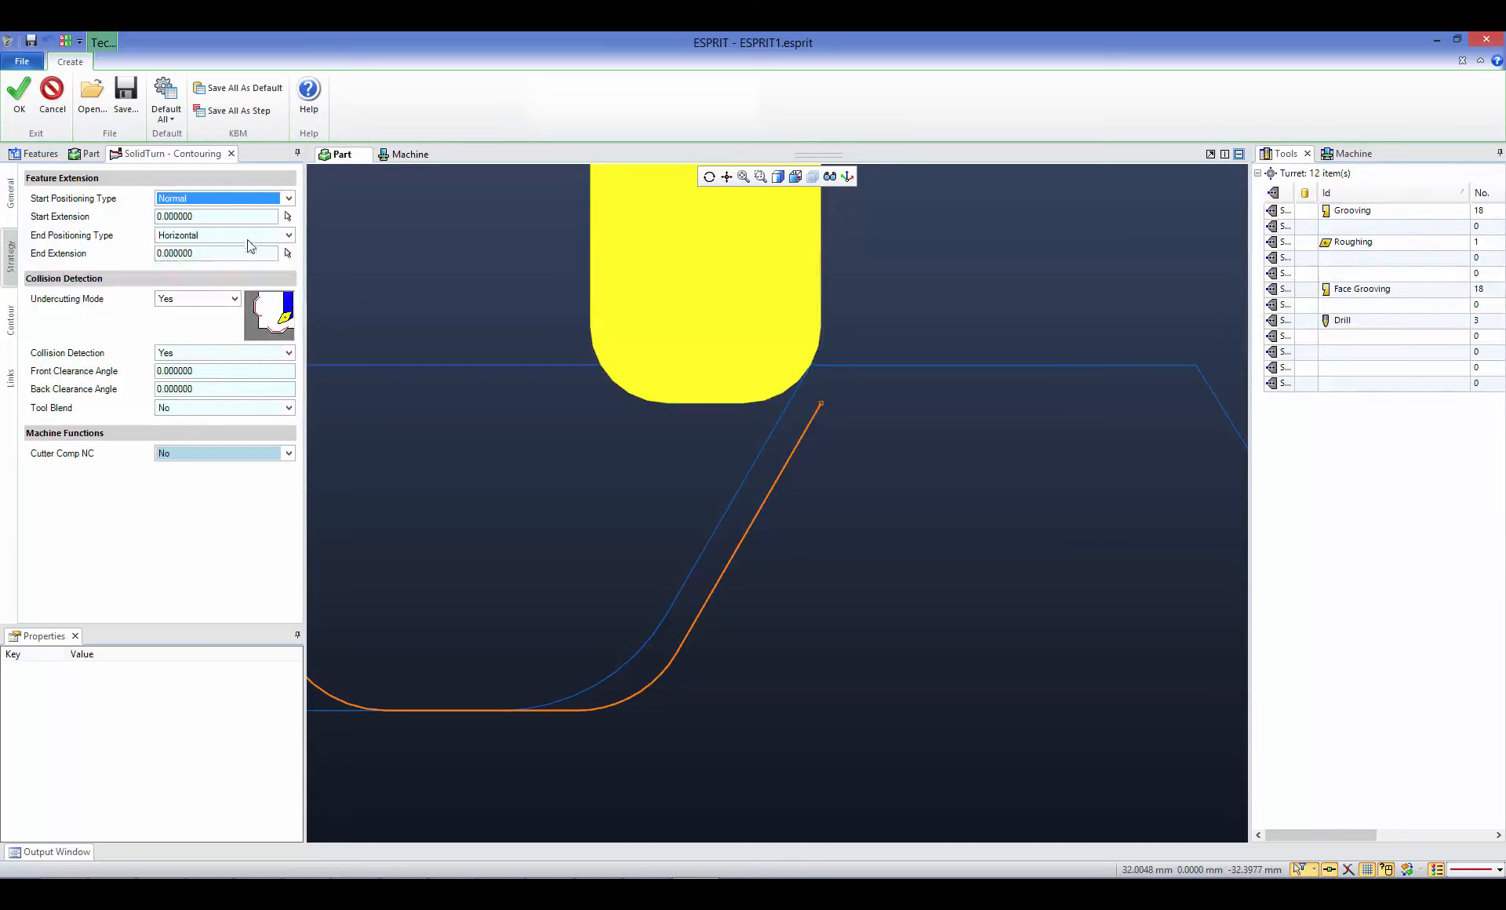
{"action": "left_click", "coordinate": [195, 199]}
{"action": "left_click", "coordinate": [192, 247]}
{"action": "left_click", "coordinate": [19, 102]}
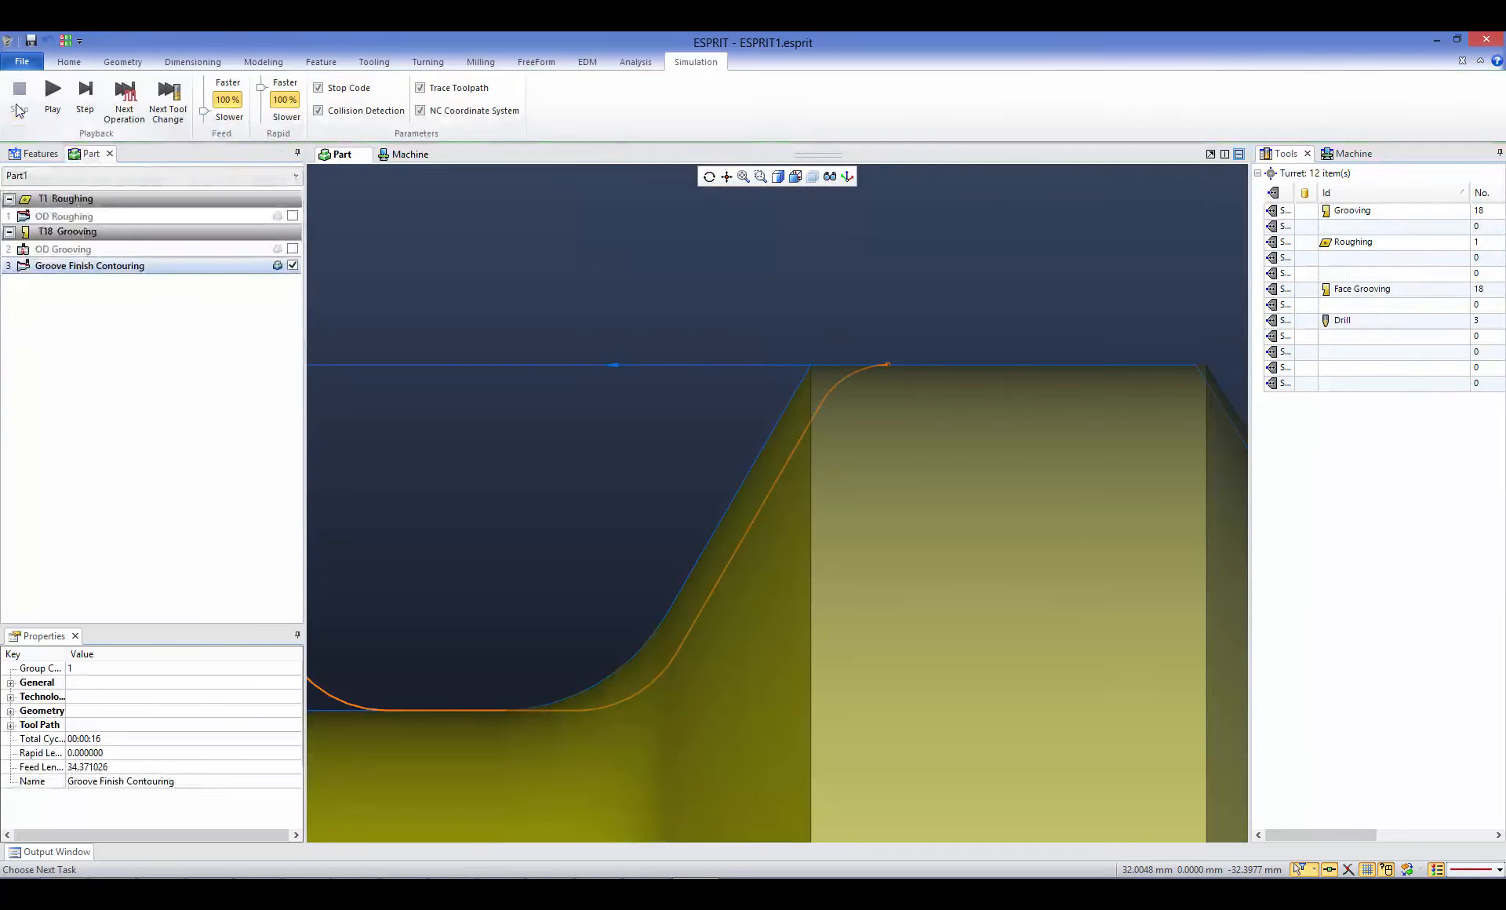
{"action": "left_click", "coordinate": [800, 323]}
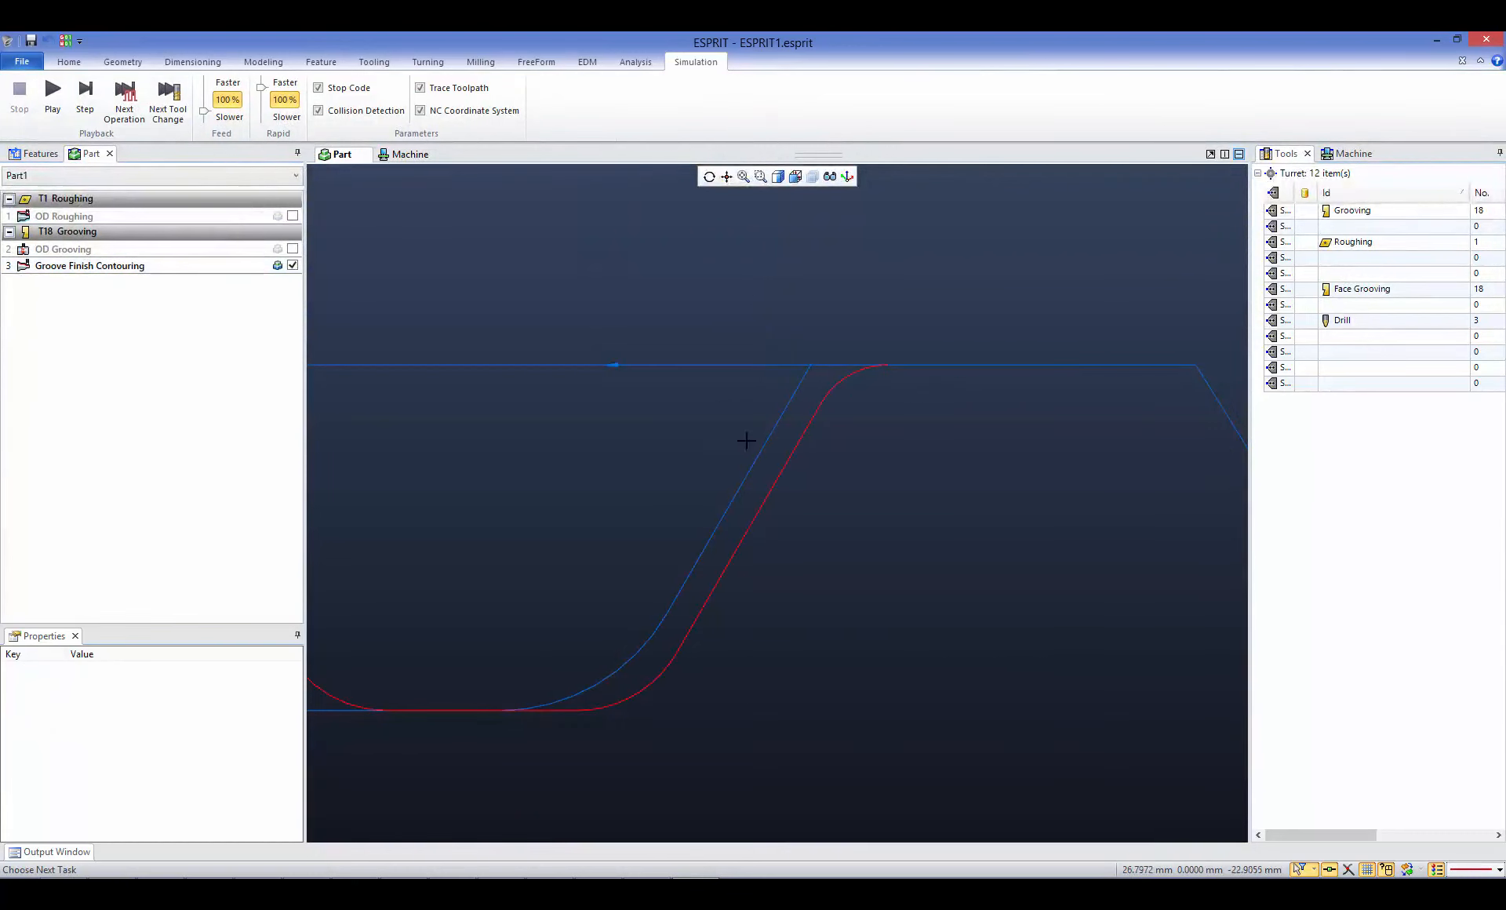
- Reopen the Groove Finish Contouring operation and set its start positioning type to Horizontal
{"action": "double_click", "coordinate": [80, 266]}
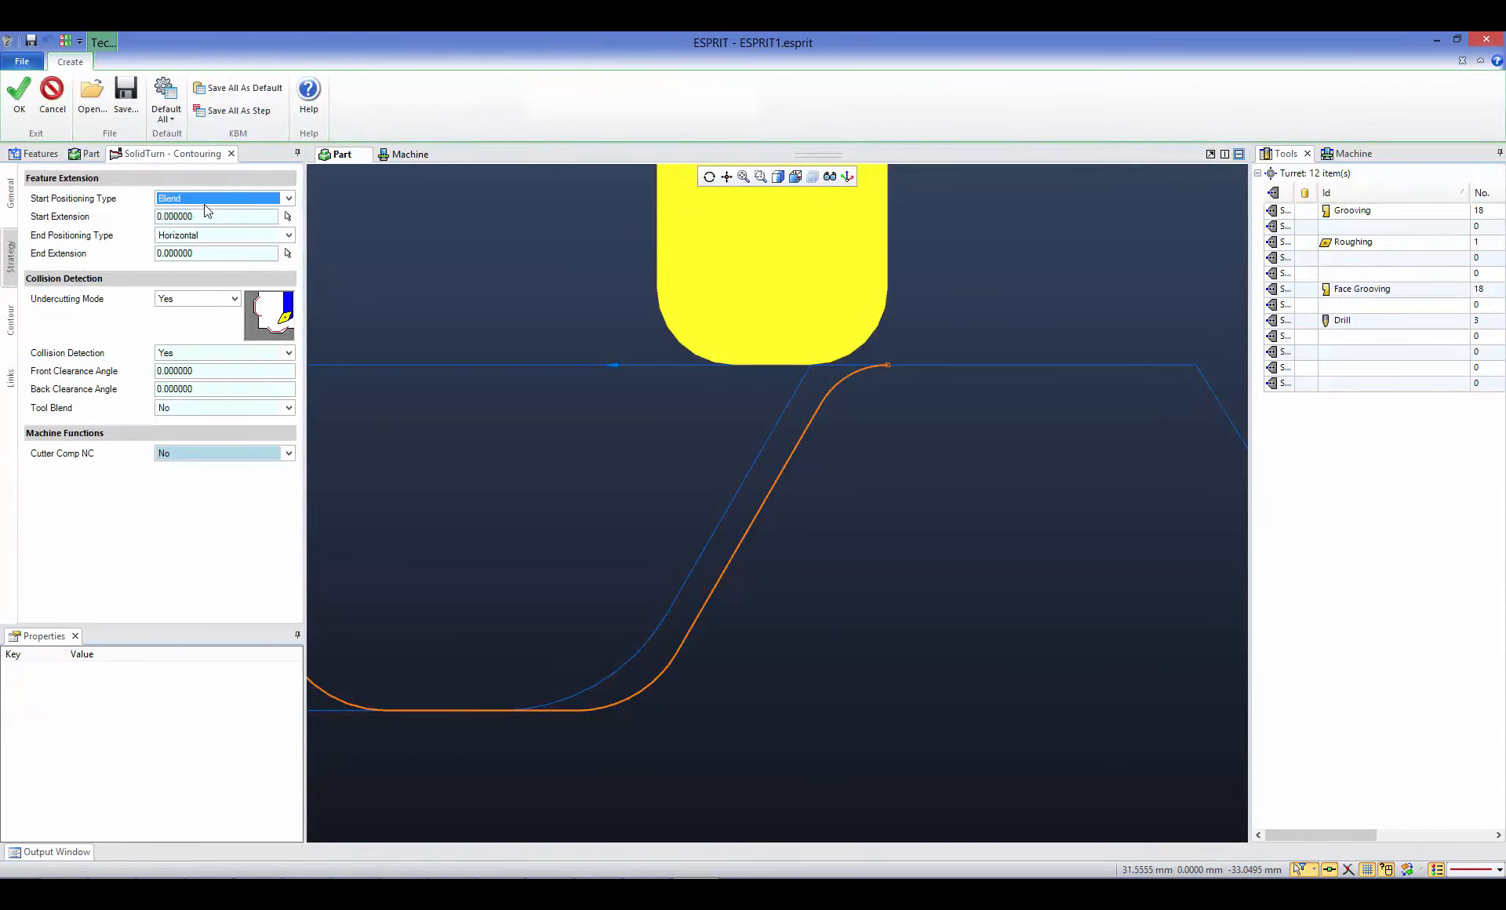
{"action": "left_click", "coordinate": [206, 201]}
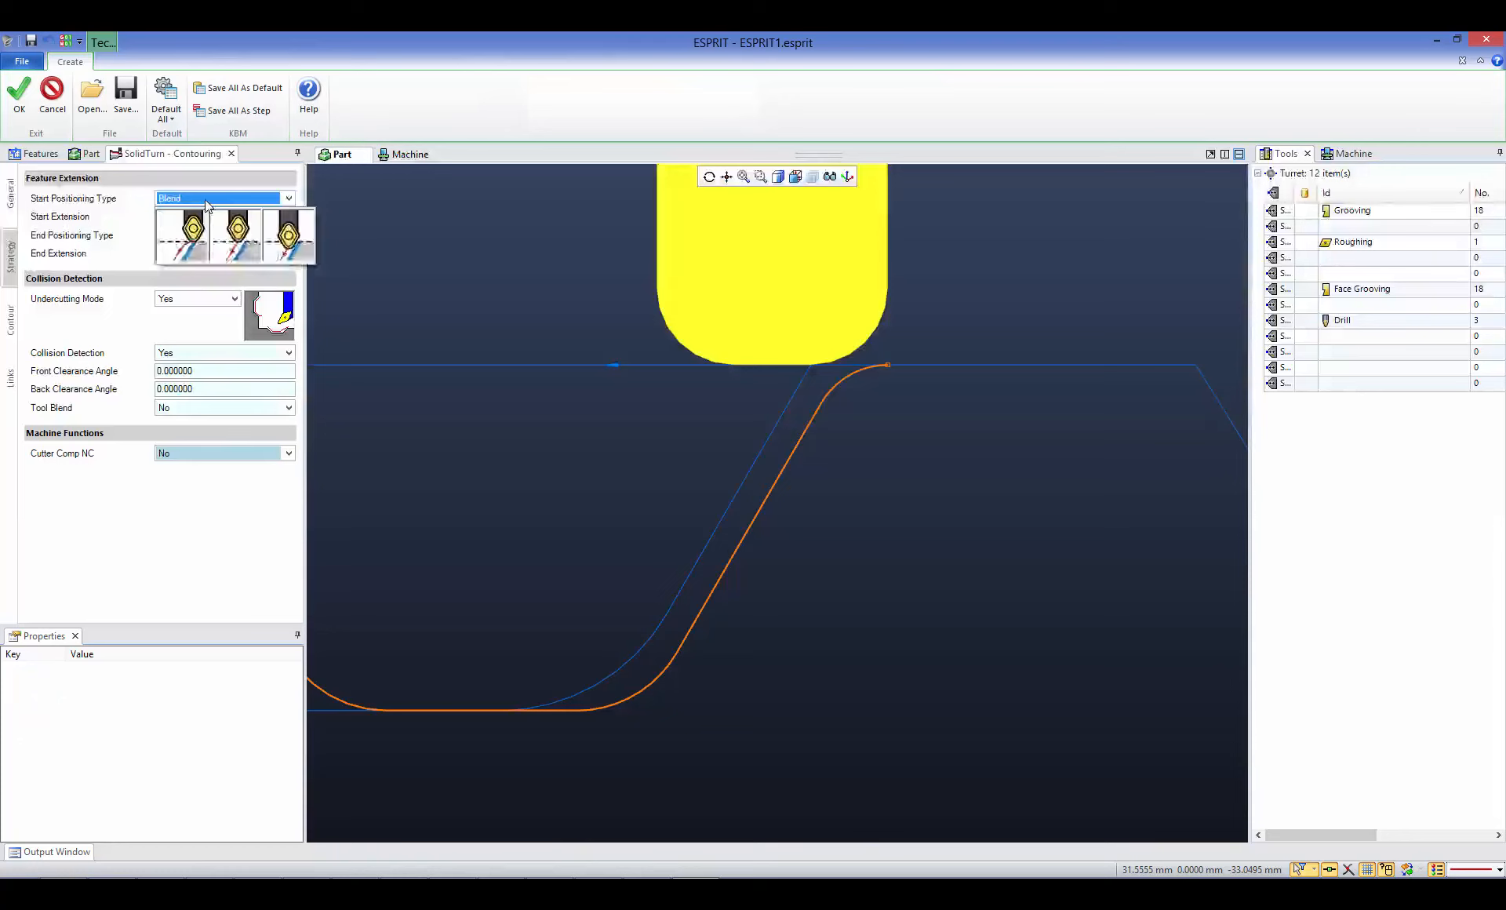
{"action": "left_click", "coordinate": [238, 235]}
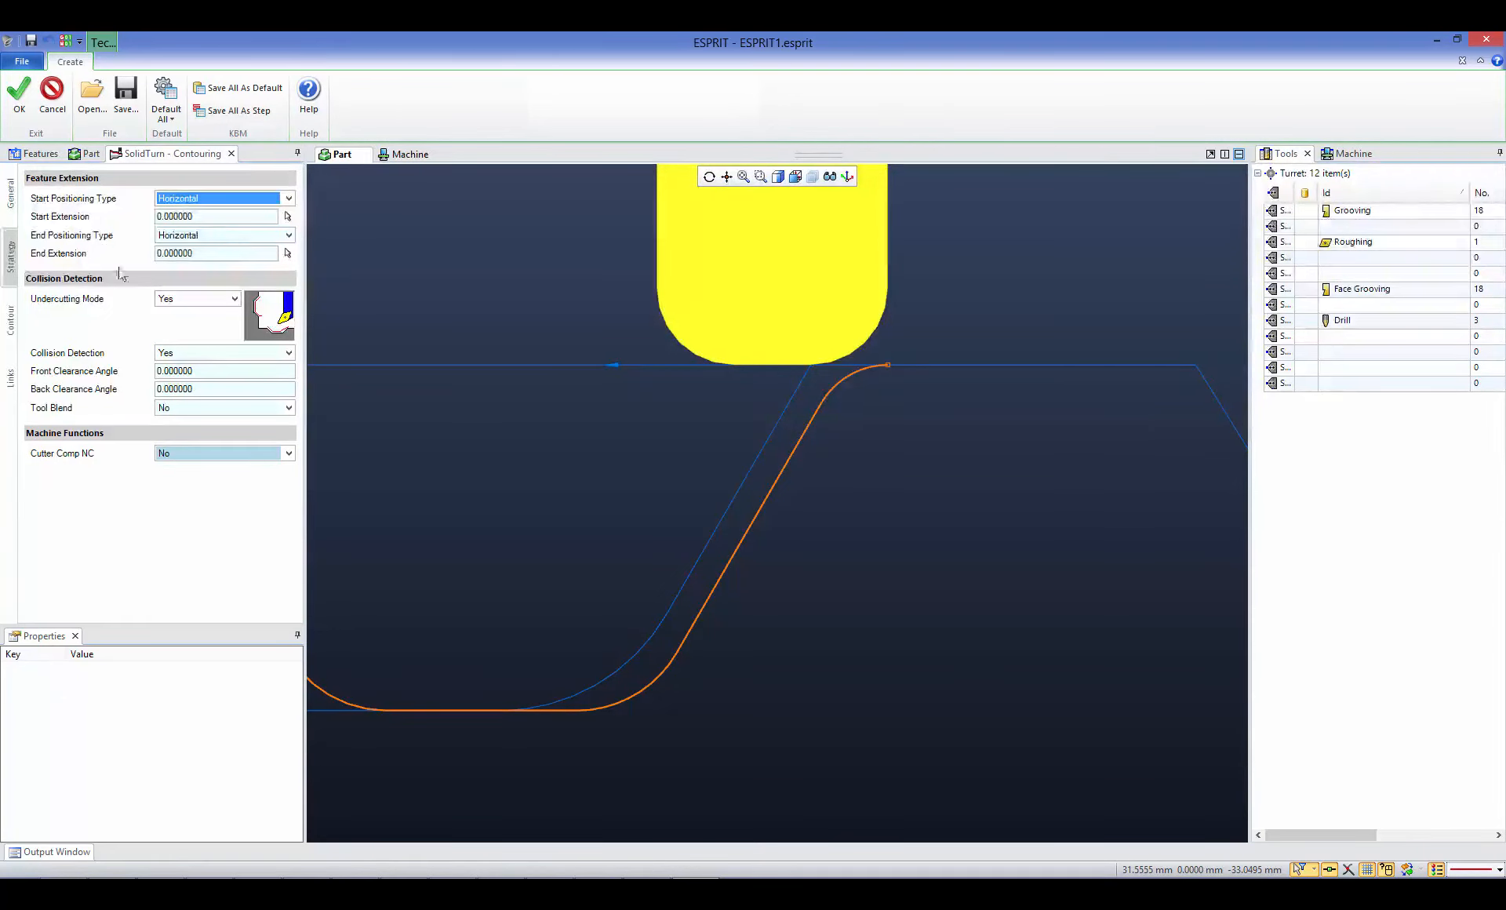
- Set the contouring pass's machining area to Alternate with a transition angle of 90, and update the toolpath
{"action": "left_click", "coordinate": [11, 320]}
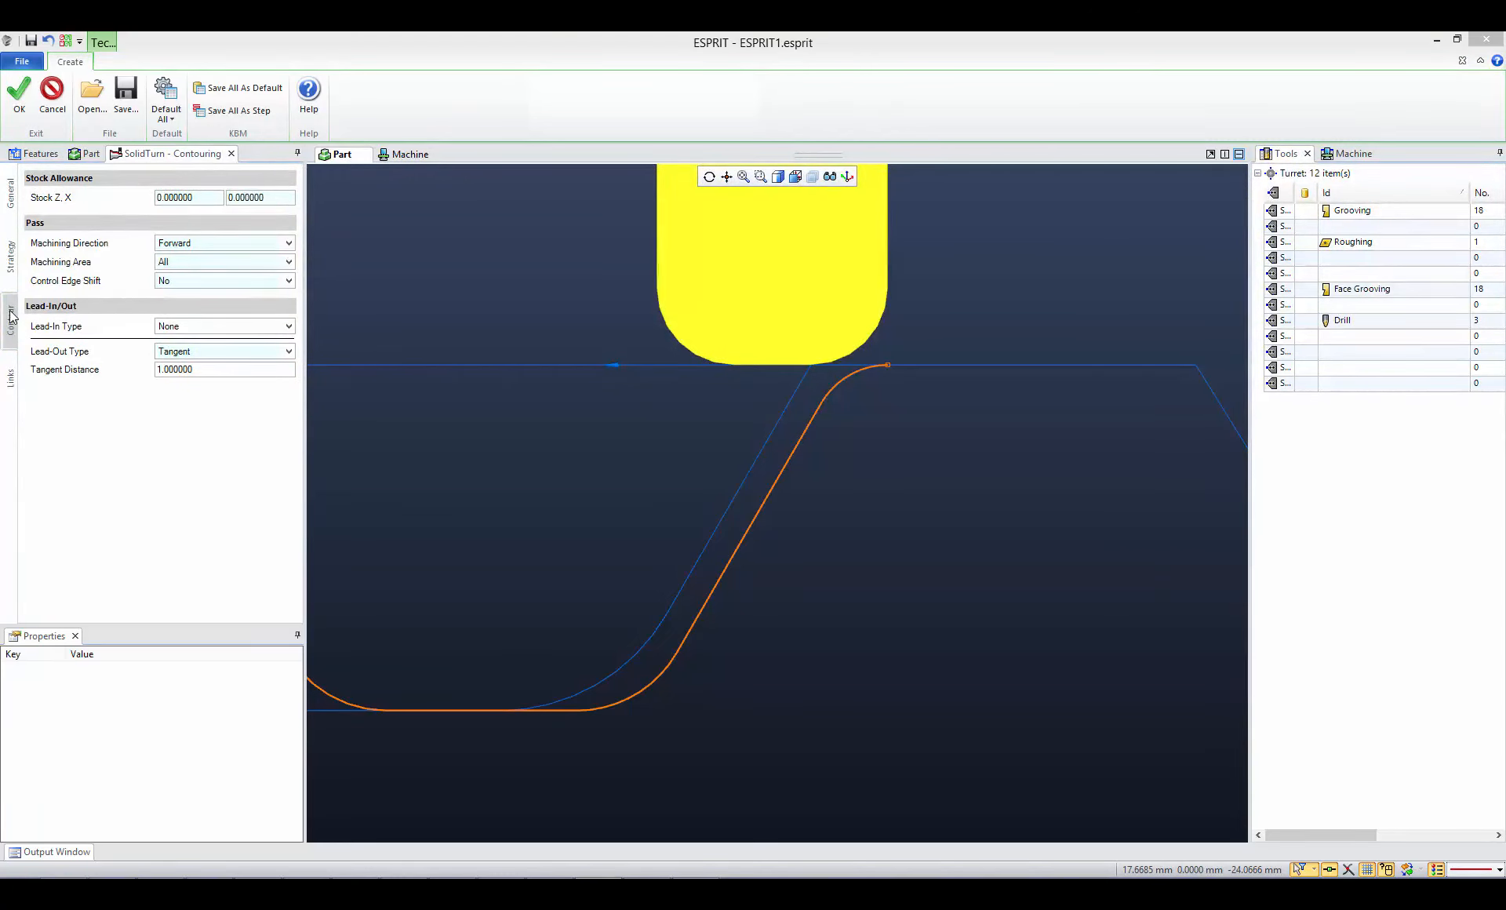
{"action": "left_click", "coordinate": [178, 265]}
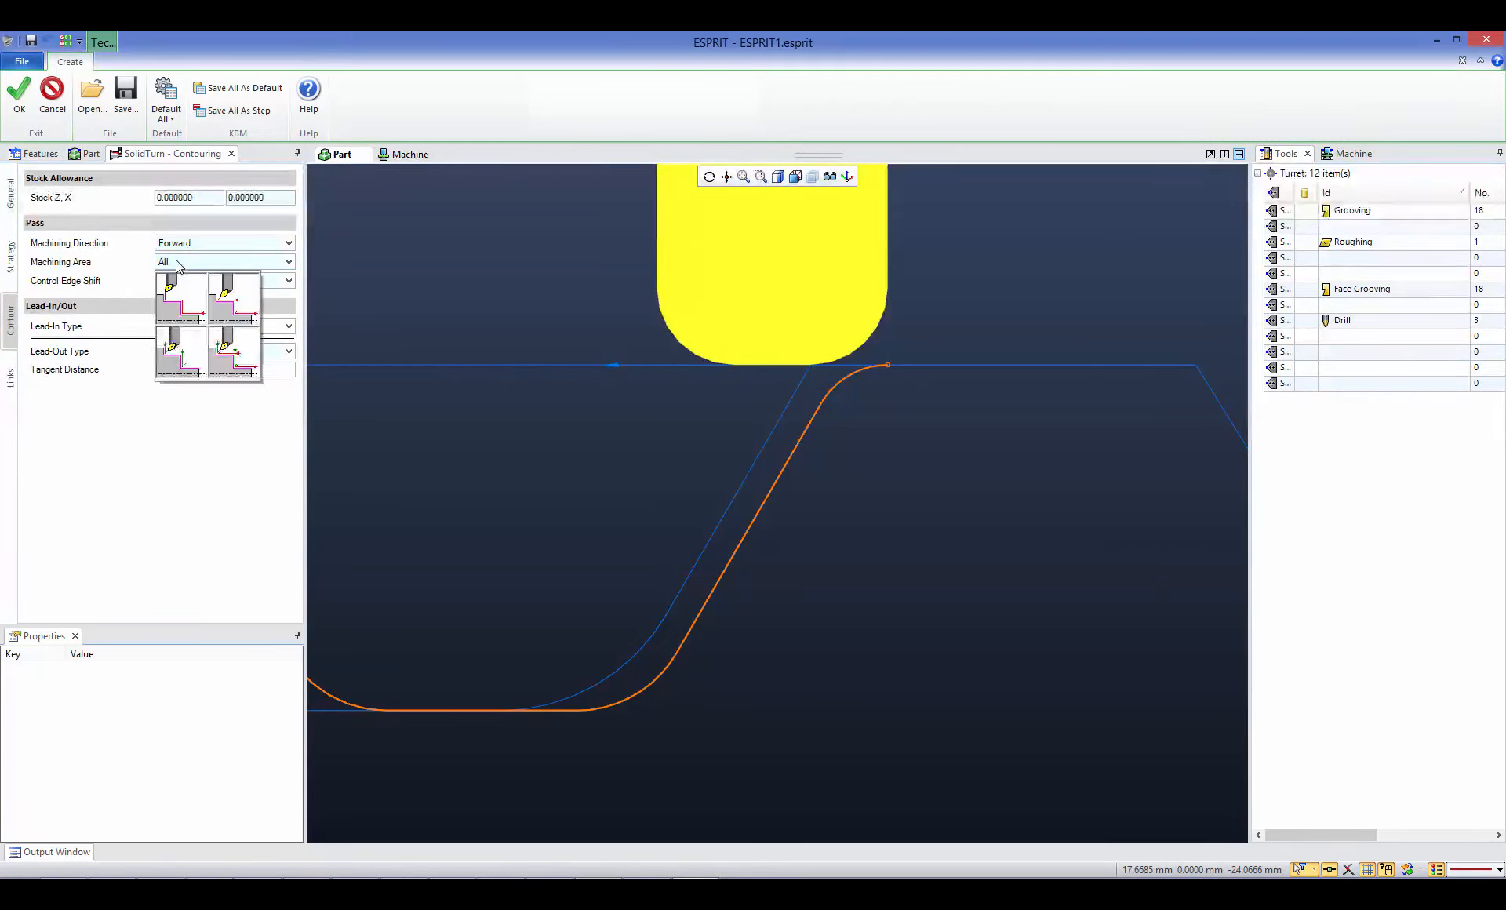
{"action": "left_click", "coordinate": [228, 351]}
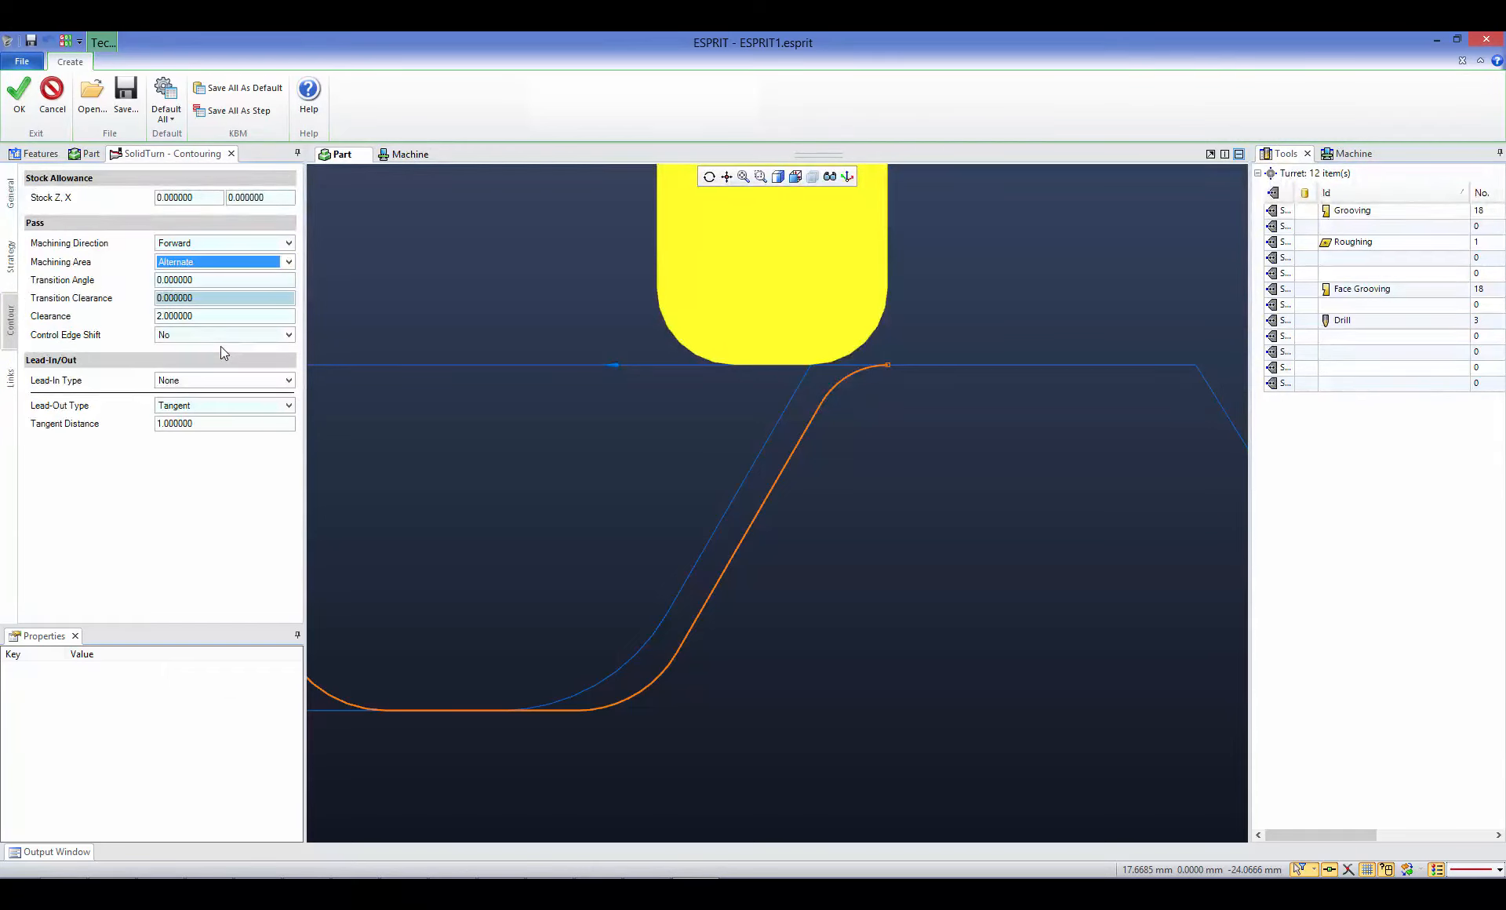
{"action": "left_click", "coordinate": [207, 280]}
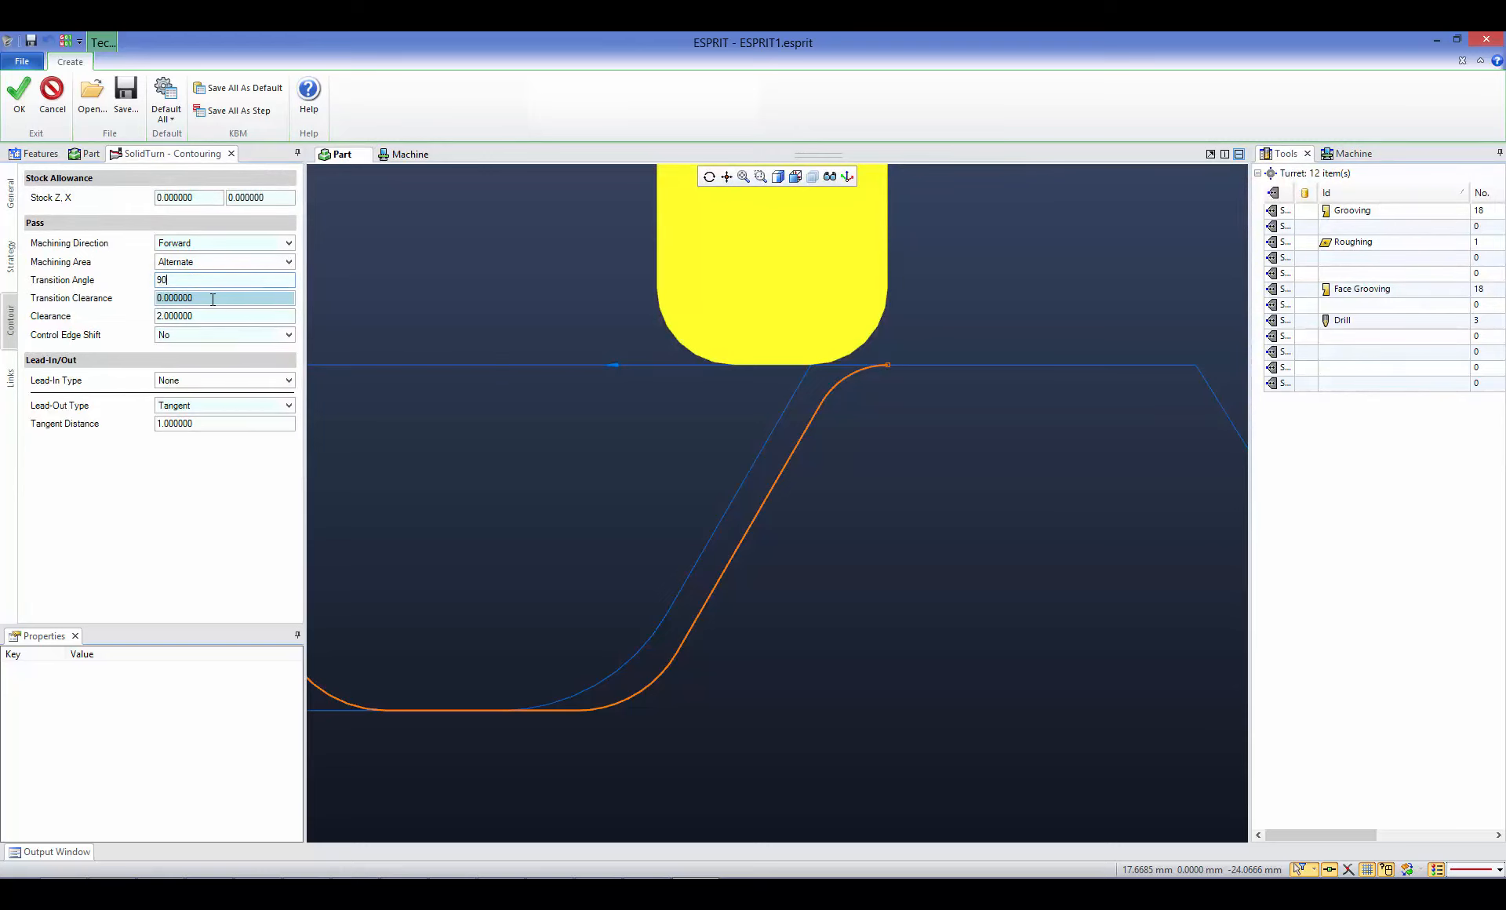
{"action": "left_click", "coordinate": [20, 98]}
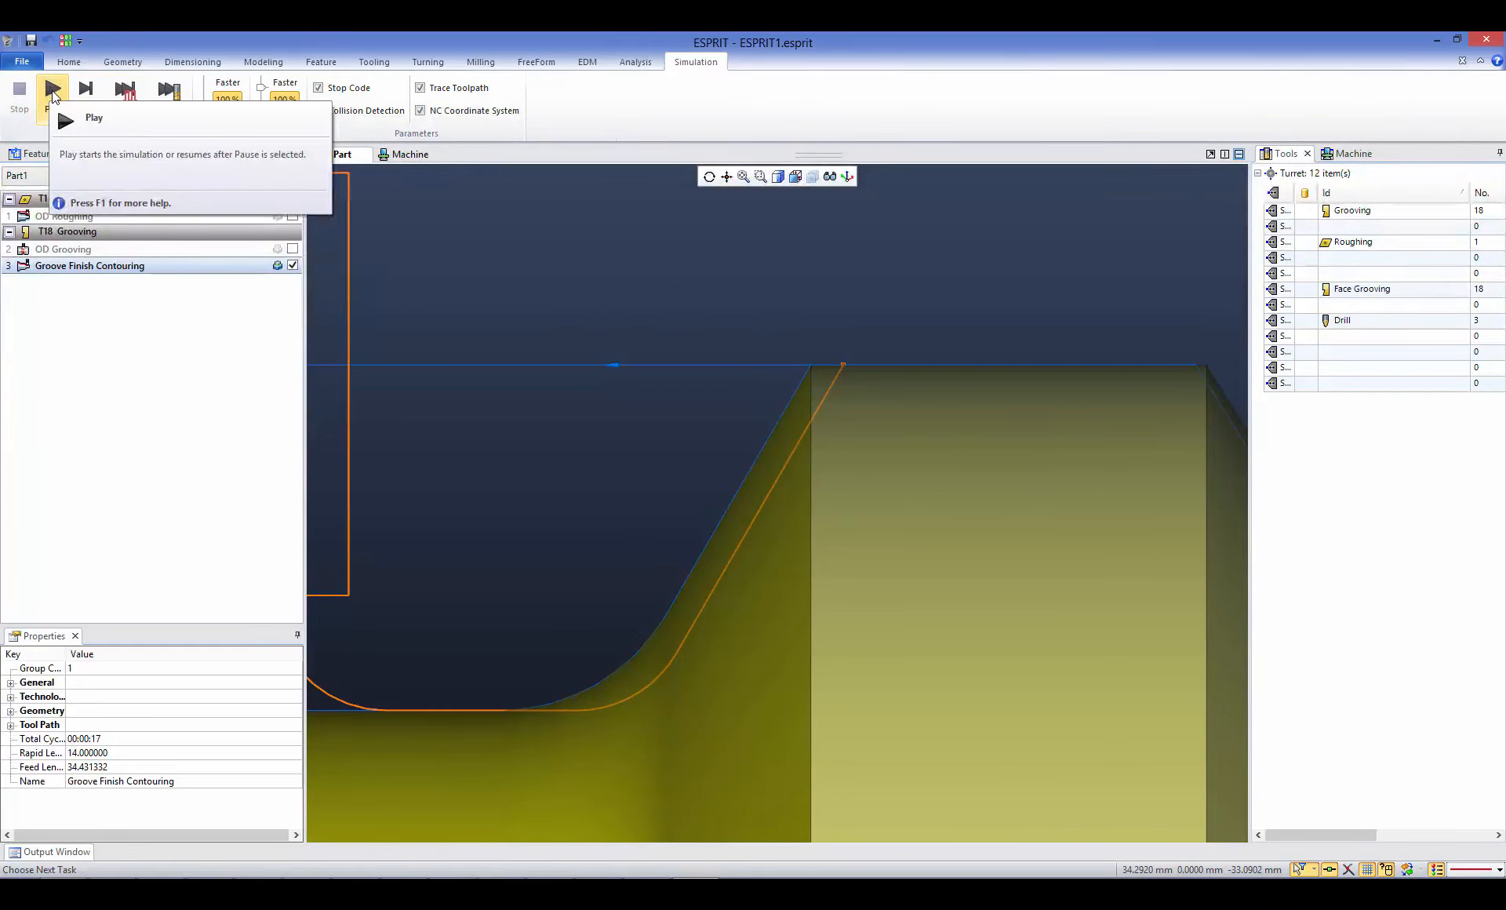
- Simulate the alternate groove finishing pass on the machine, pausing for a close look at the groove, and return to the part view
{"action": "left_click", "coordinate": [52, 95]}
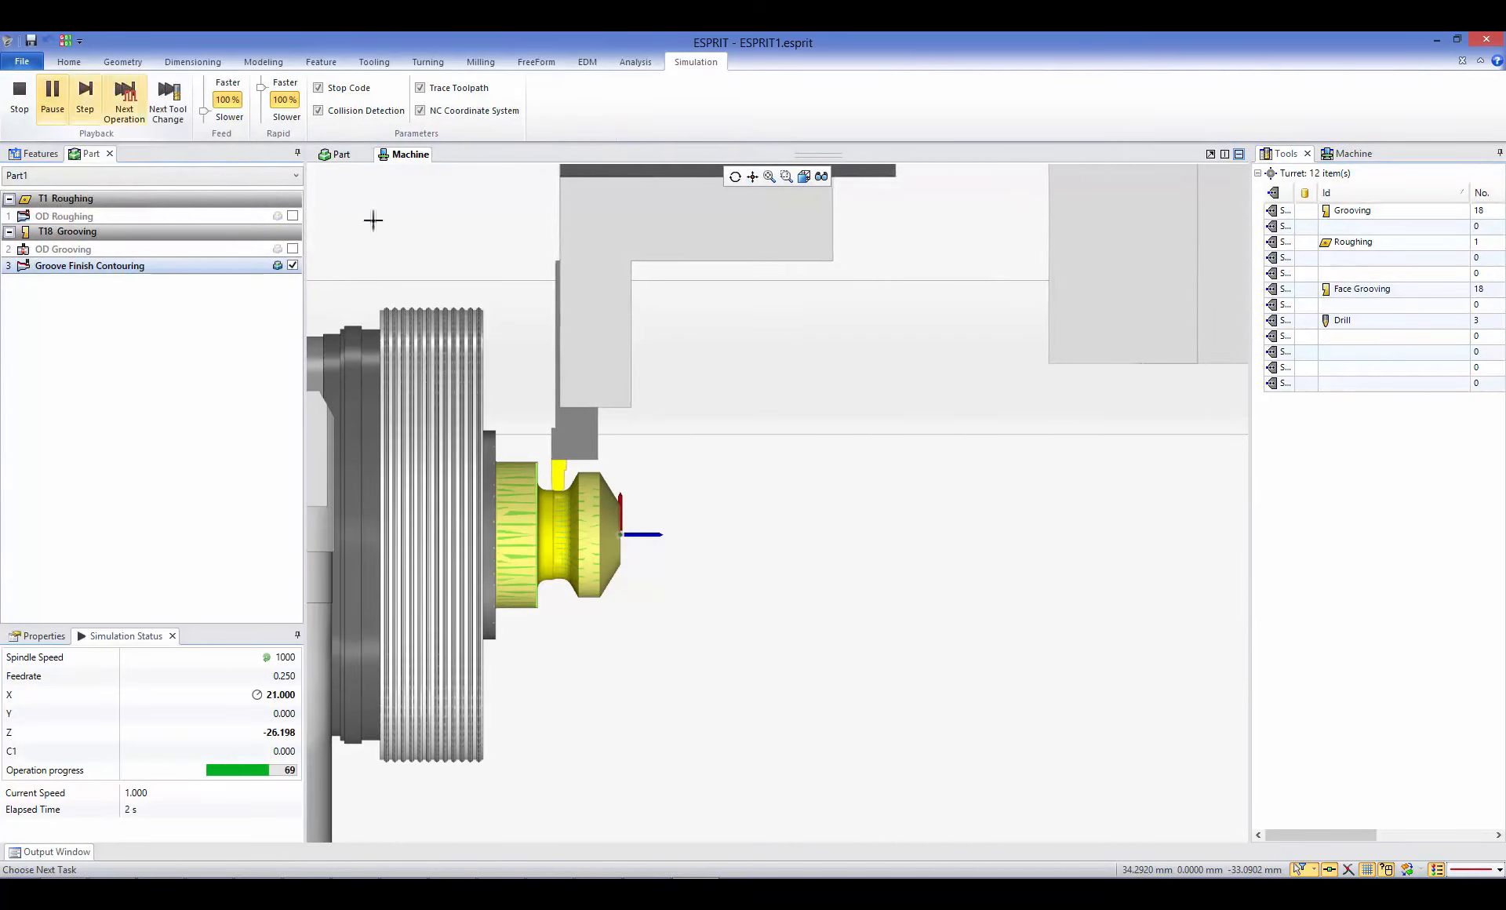
{"action": "scroll", "coordinate": [723, 487], "scroll_direction": "up", "scroll_amount": 2}
{"action": "left_click", "coordinate": [58, 110]}
{"action": "scroll", "coordinate": [549, 482], "scroll_direction": "up", "scroll_amount": 5}
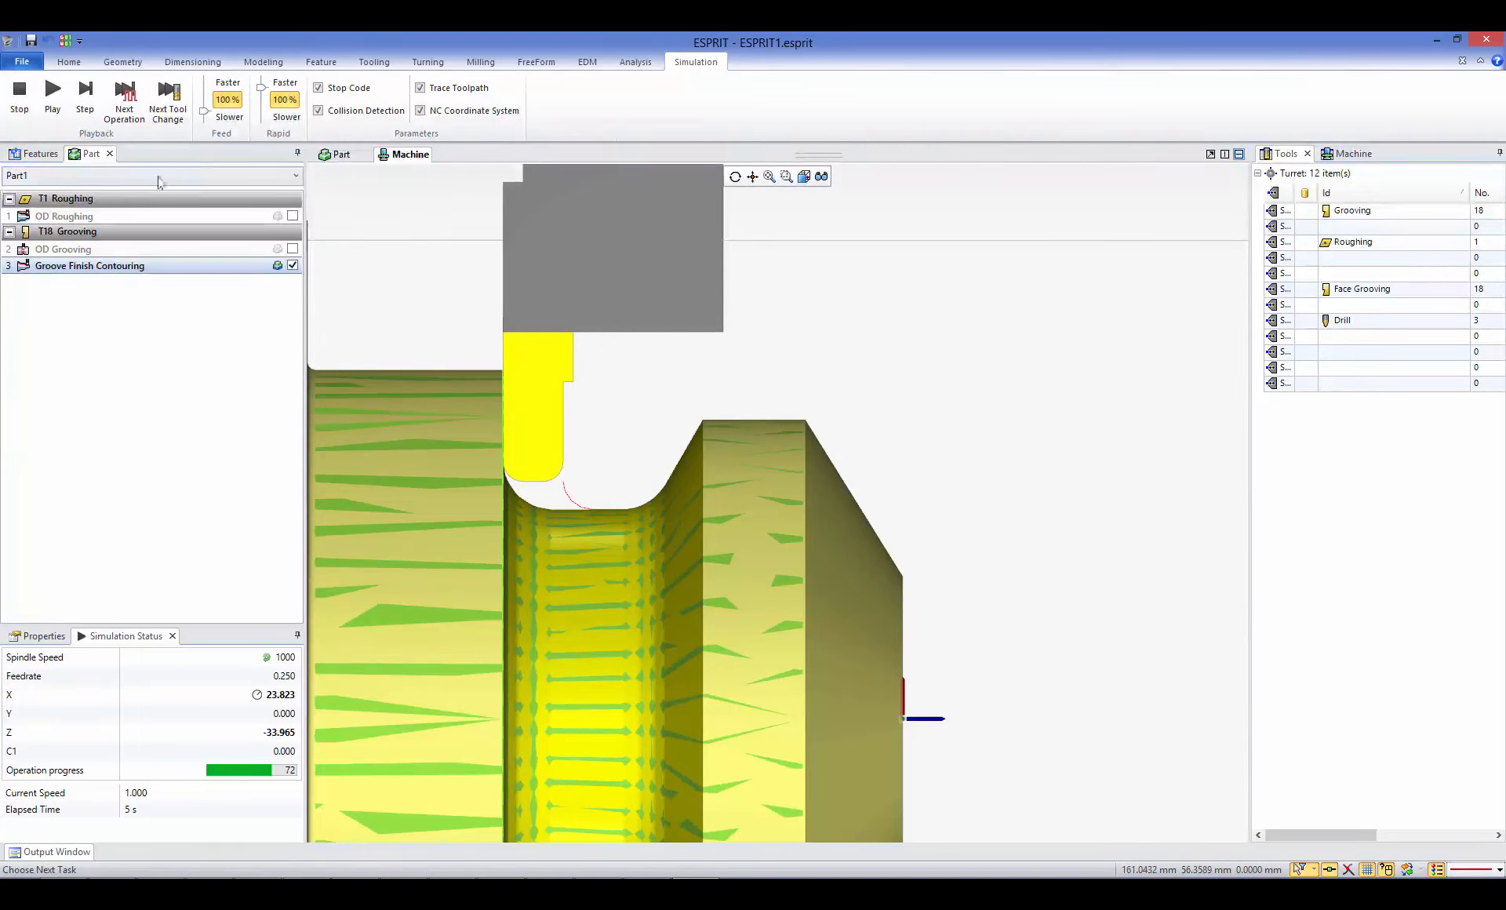
{"action": "left_click", "coordinate": [20, 99]}
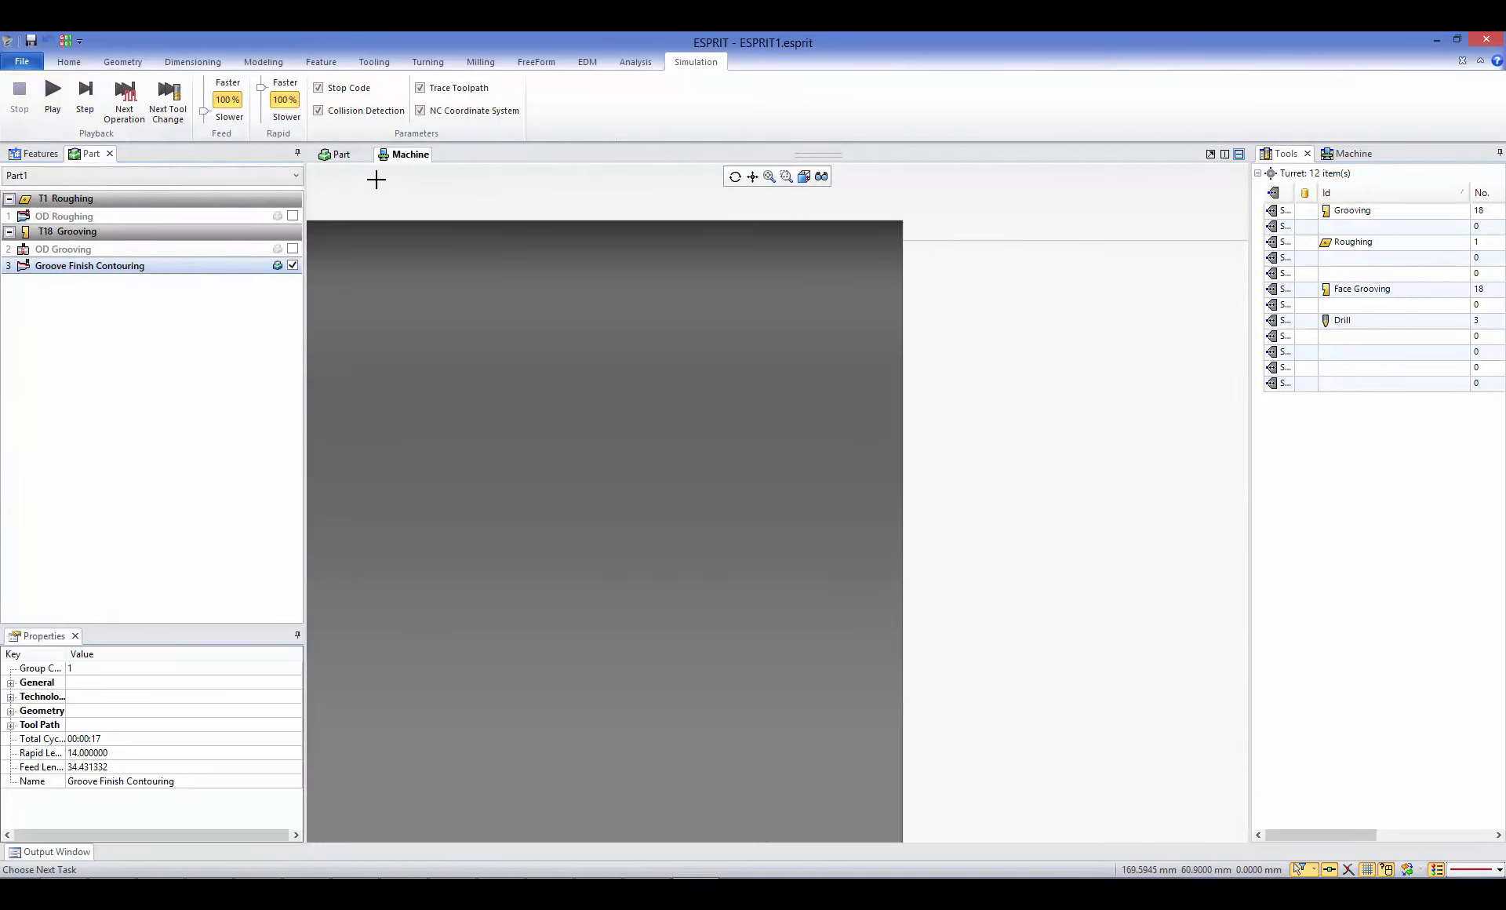
{"action": "left_click", "coordinate": [337, 156]}
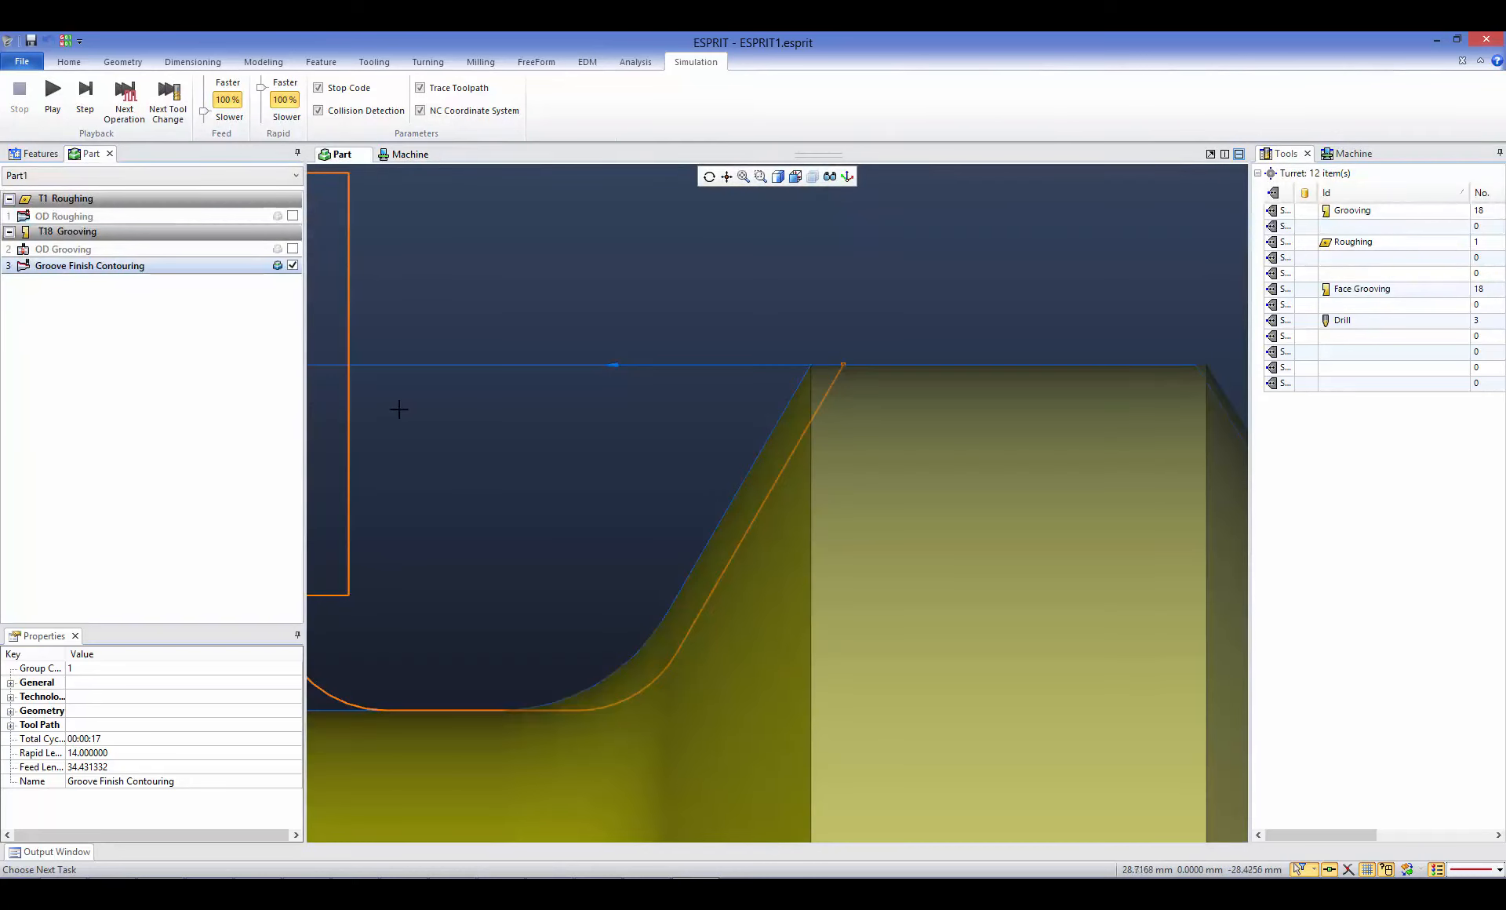
- Set the Groove Finish Contouring operation's transition clearance to 1 and update the toolpath
{"action": "double_click", "coordinate": [95, 266]}
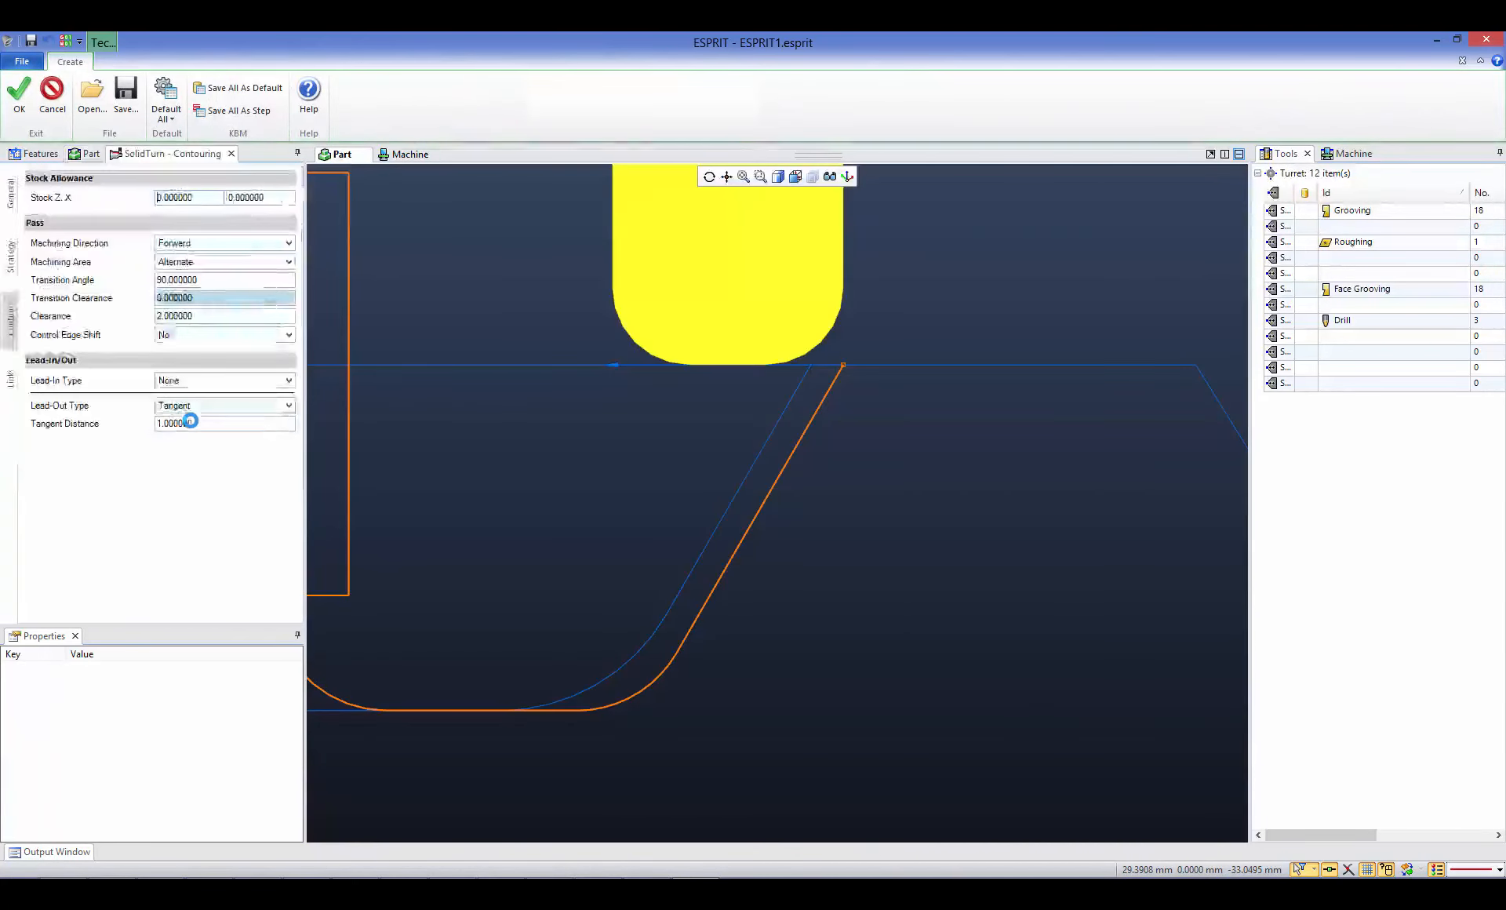
{"action": "left_click_drag", "start_coordinate": [214, 298], "coordinate": [148, 303]}
{"action": "type", "text": "1"}
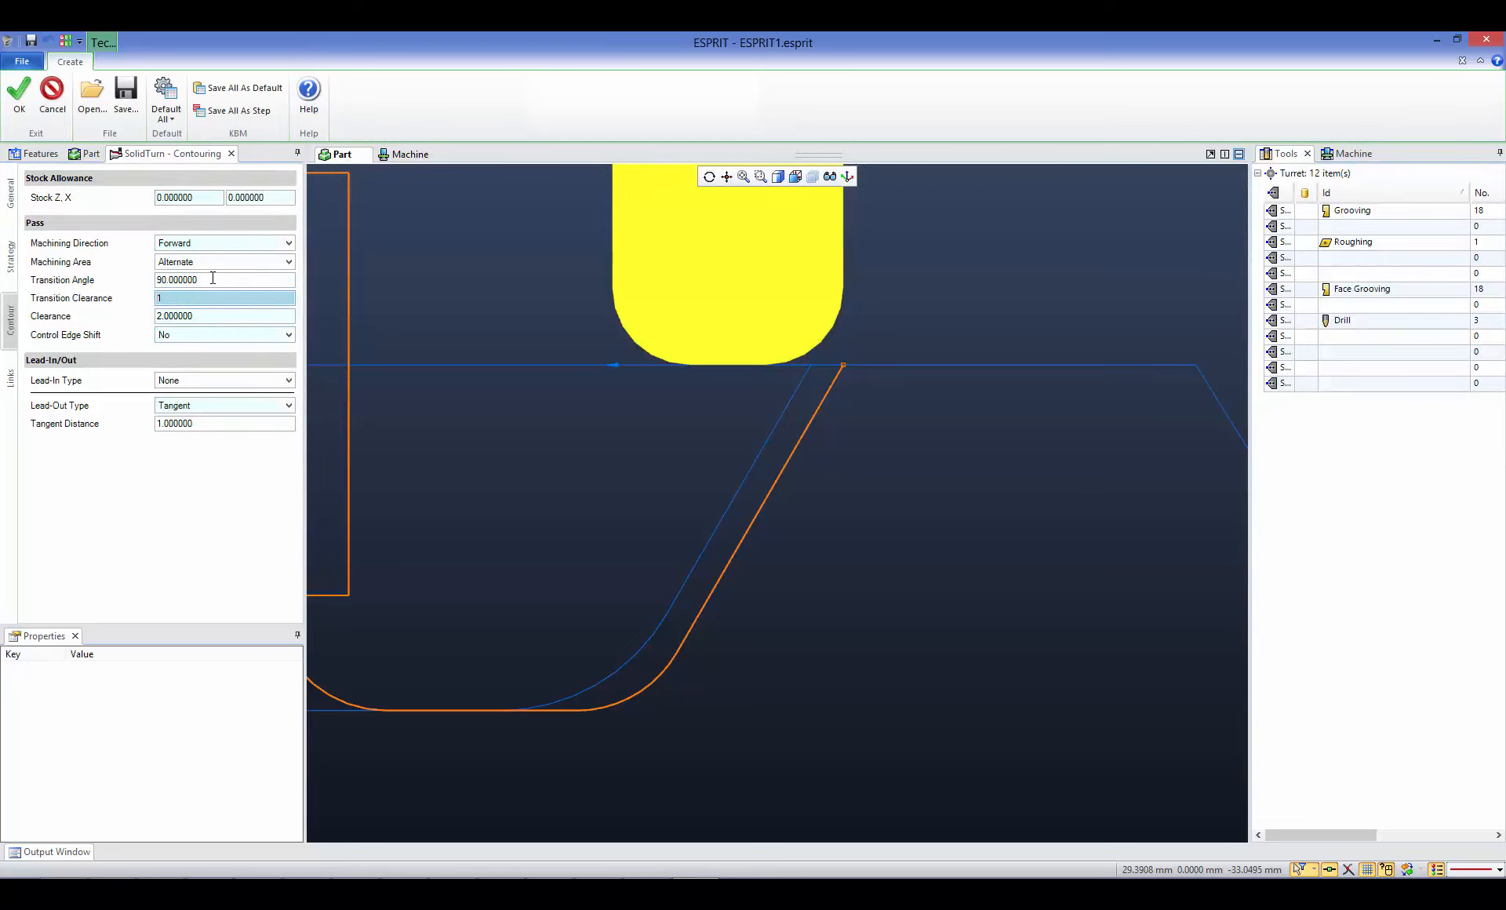
{"action": "left_click", "coordinate": [213, 277]}
{"action": "middle_click_drag", "start_coordinate": [488, 346], "coordinate": [618, 367]}
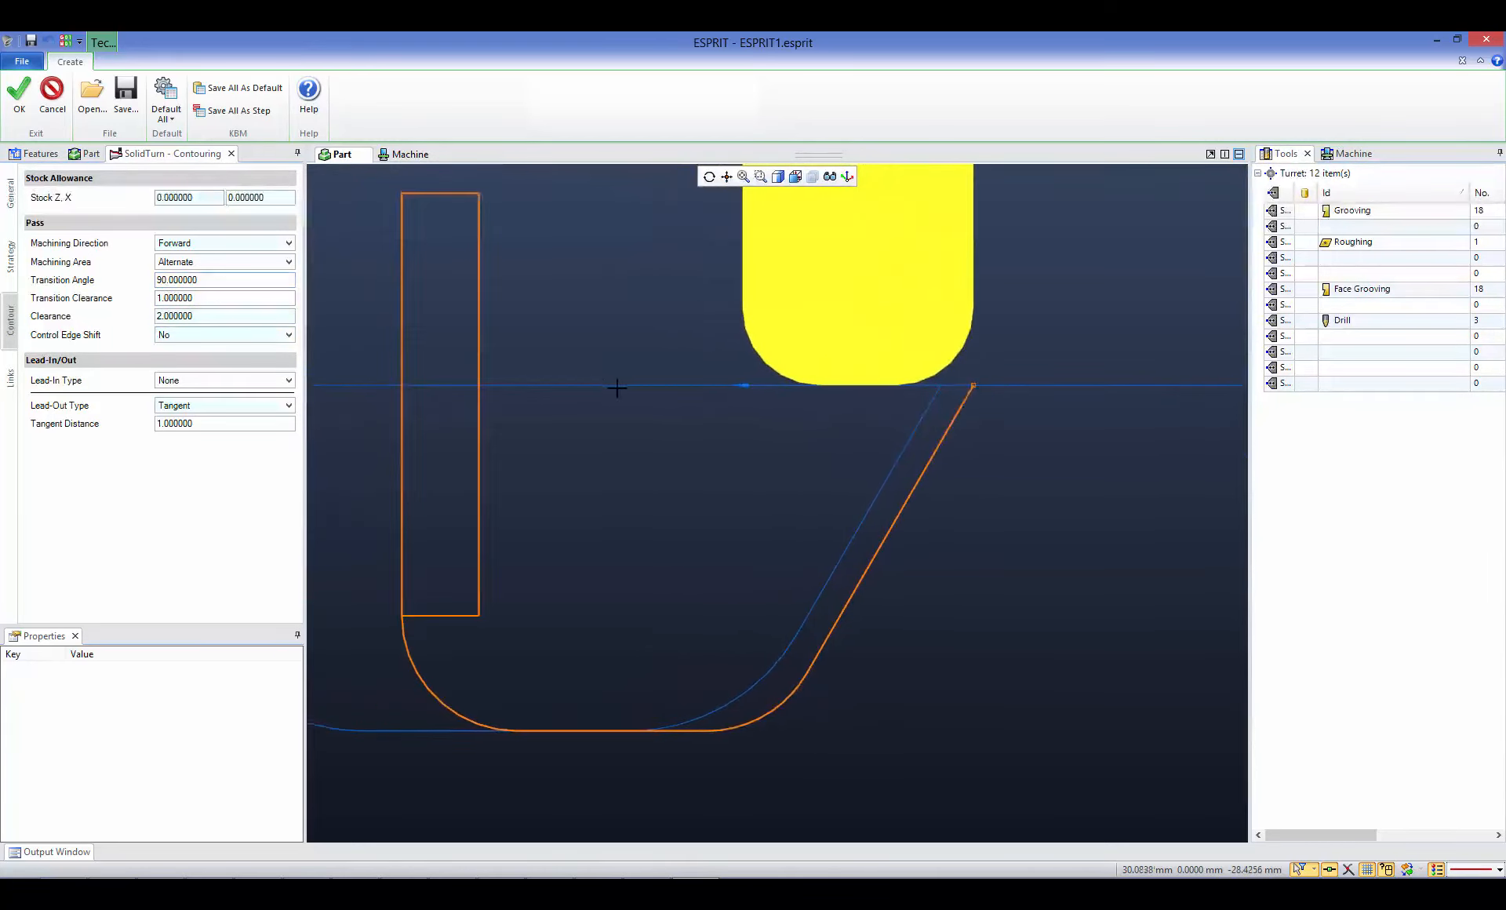
{"action": "scroll", "coordinate": [616, 387], "scroll_direction": "down", "scroll_amount": 1}
{"action": "left_click", "coordinate": [20, 95]}
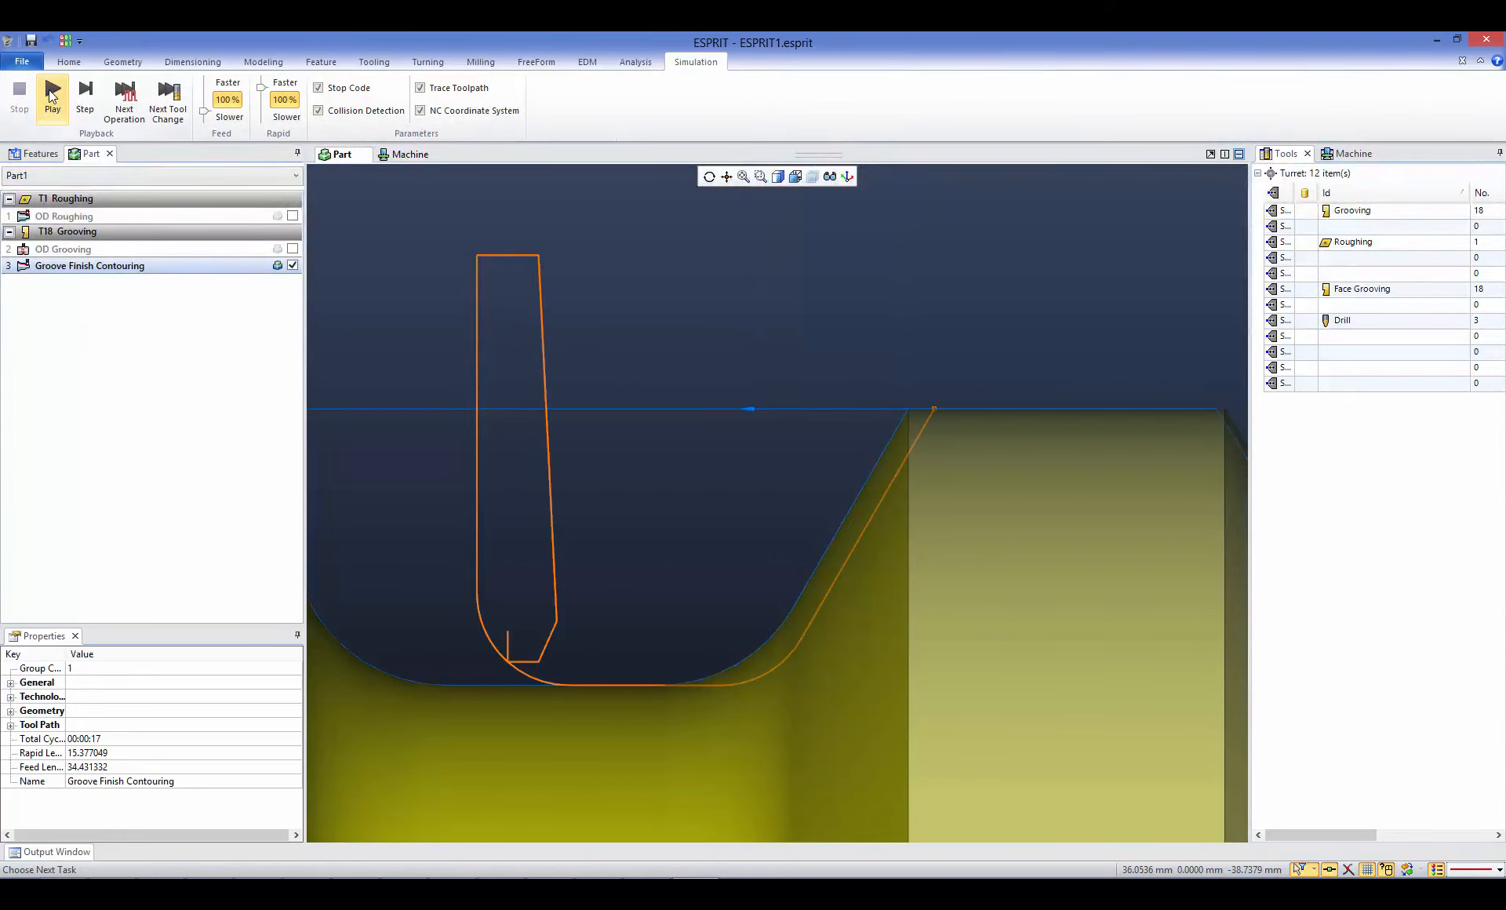
- Simulate the groove finishing with the transition clearance applied, pausing at the groove's vertical wall, and return to the part view
{"action": "left_click", "coordinate": [53, 100]}
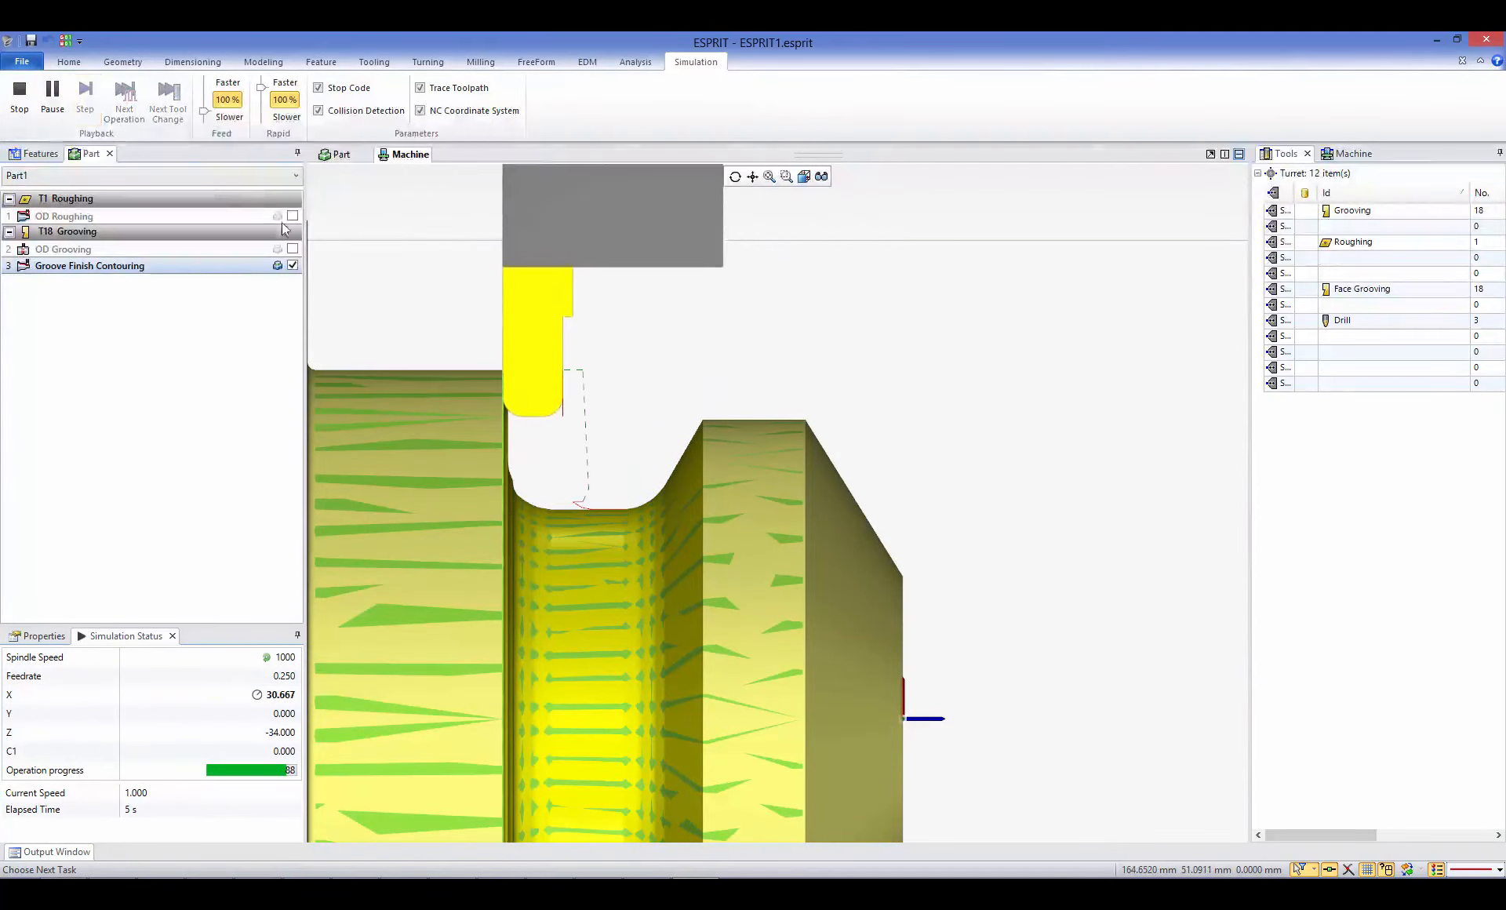
{"action": "left_click", "coordinate": [57, 107]}
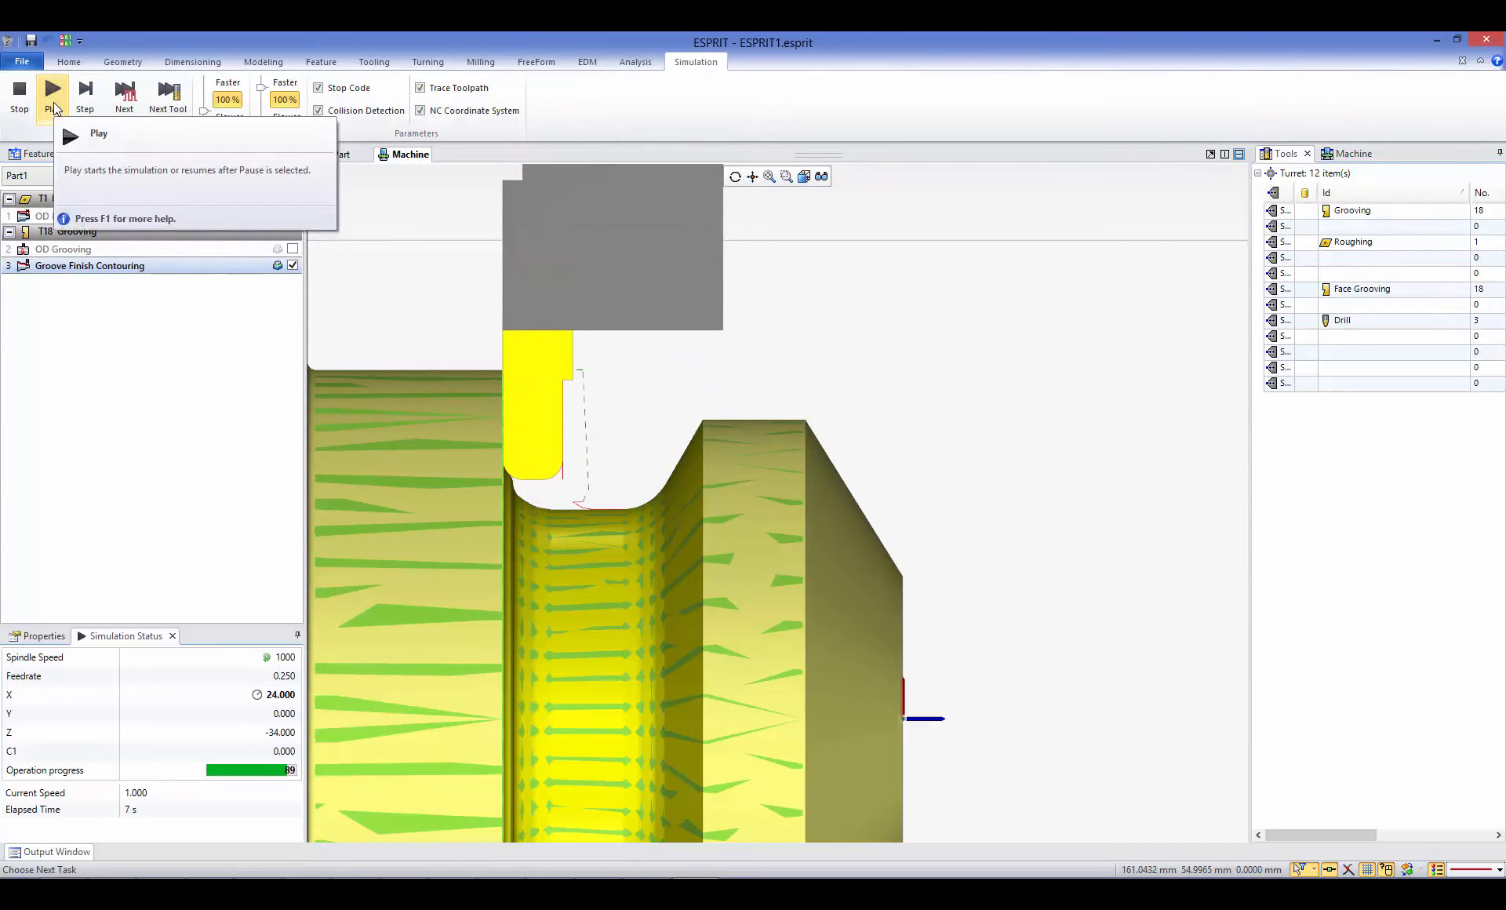
{"action": "left_click", "coordinate": [54, 109]}
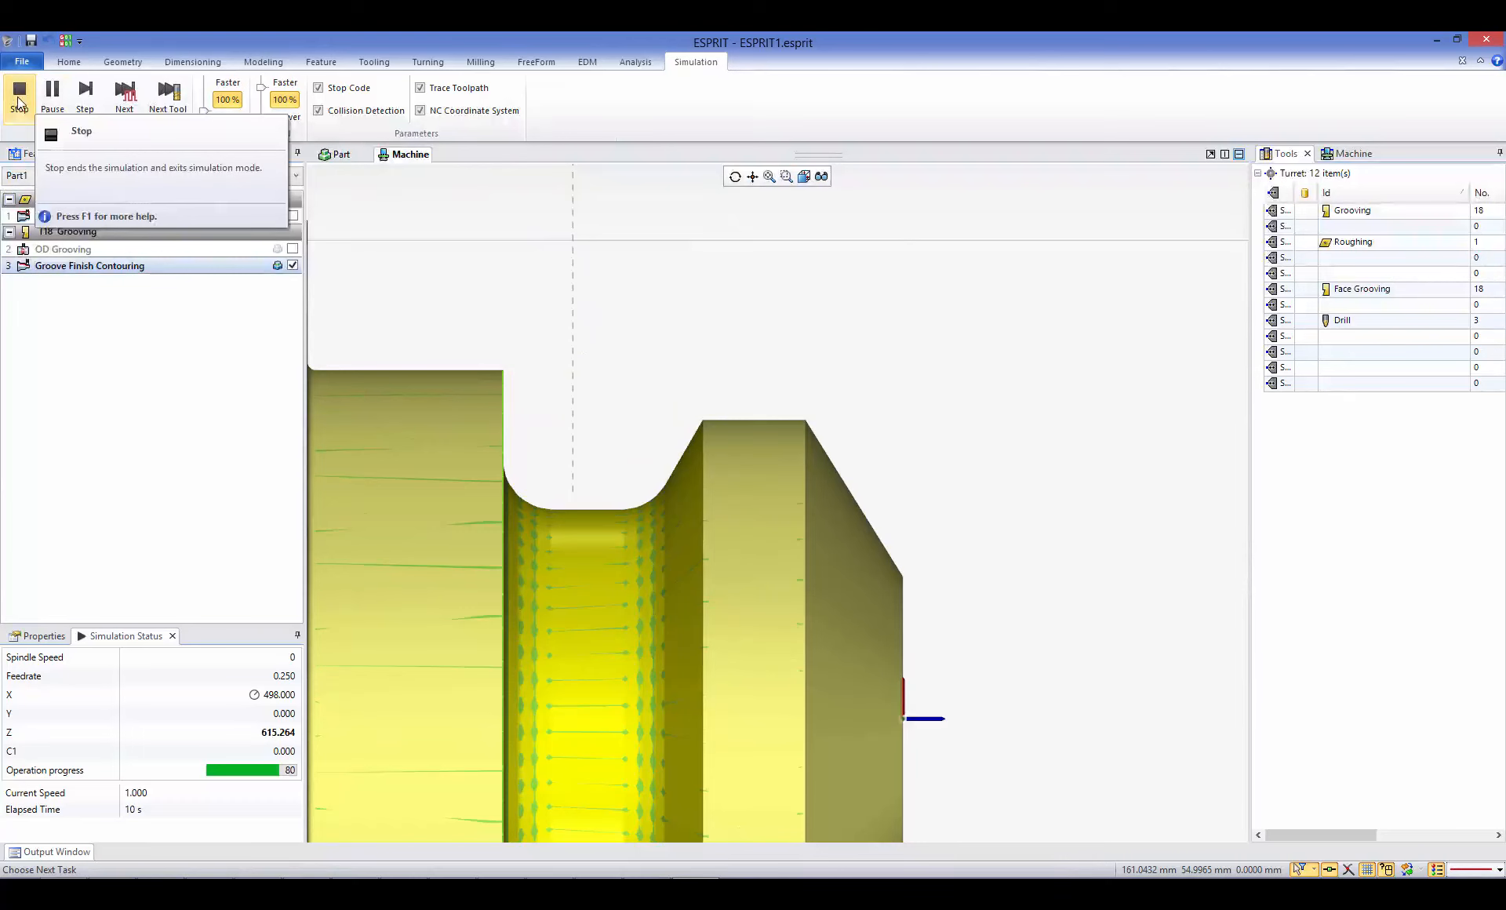
{"action": "left_click", "coordinate": [20, 102]}
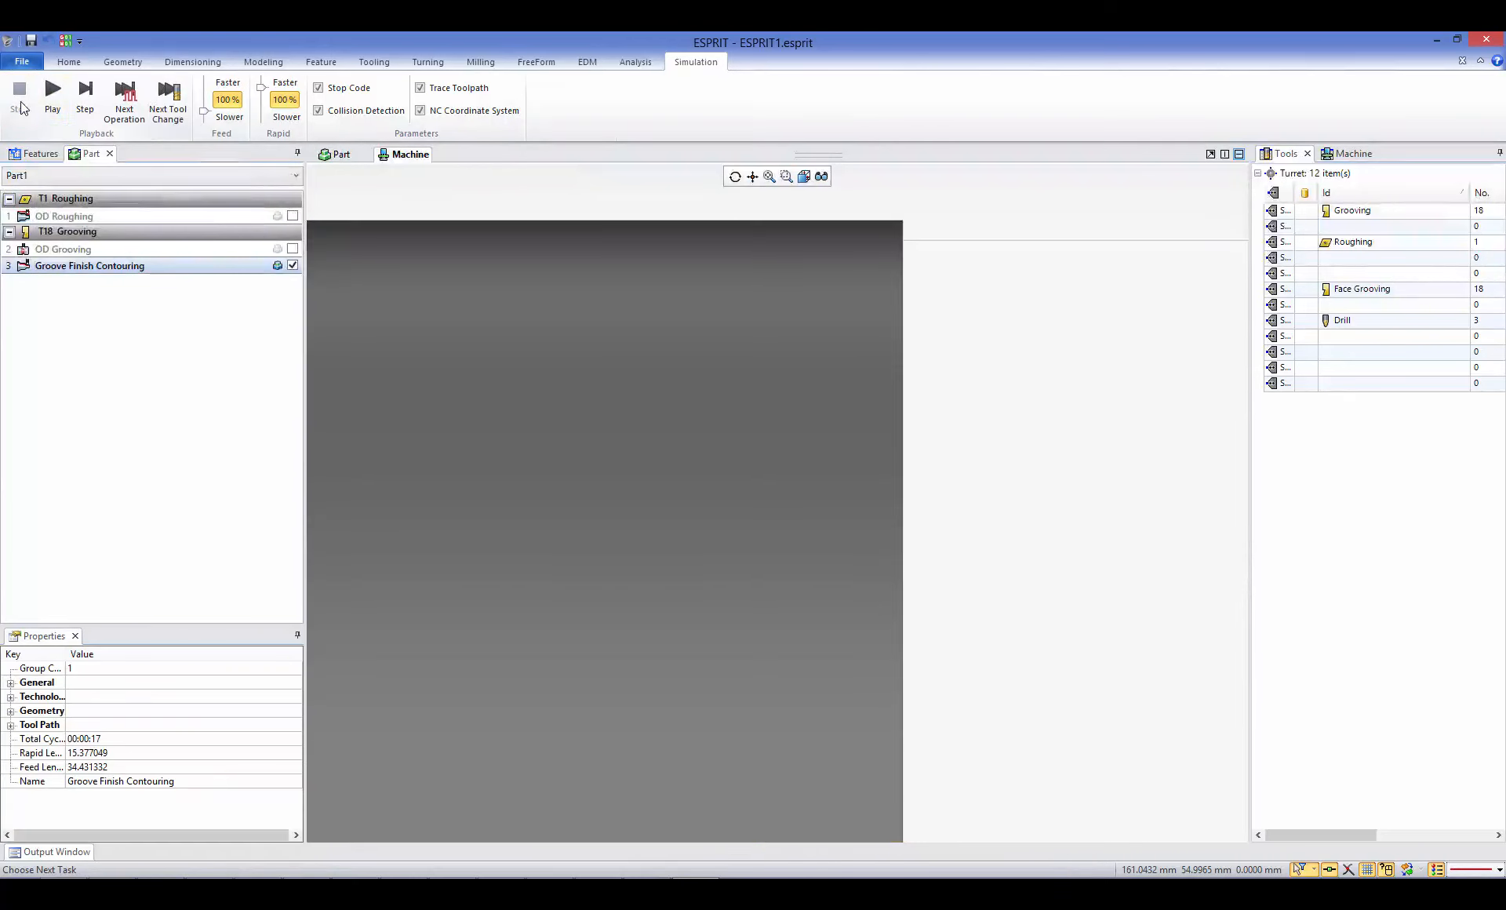
{"action": "left_click", "coordinate": [338, 156]}
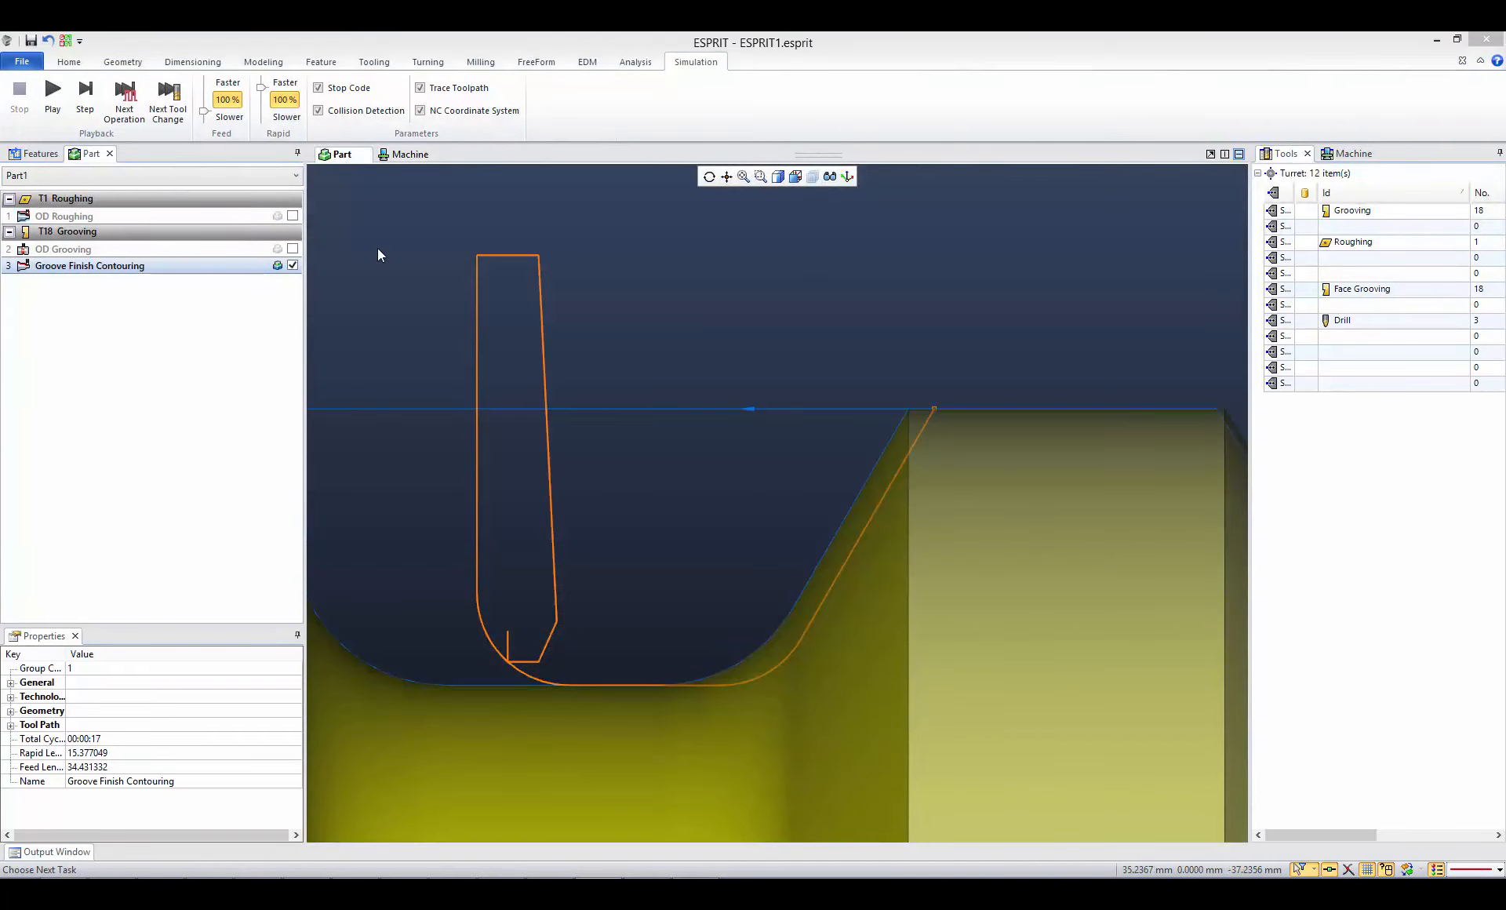
- Set Control Edge Shift to Yes in the Groove Finish Contouring operation and inspect the updated toolpath across the groove
{"action": "double_click", "coordinate": [133, 268]}
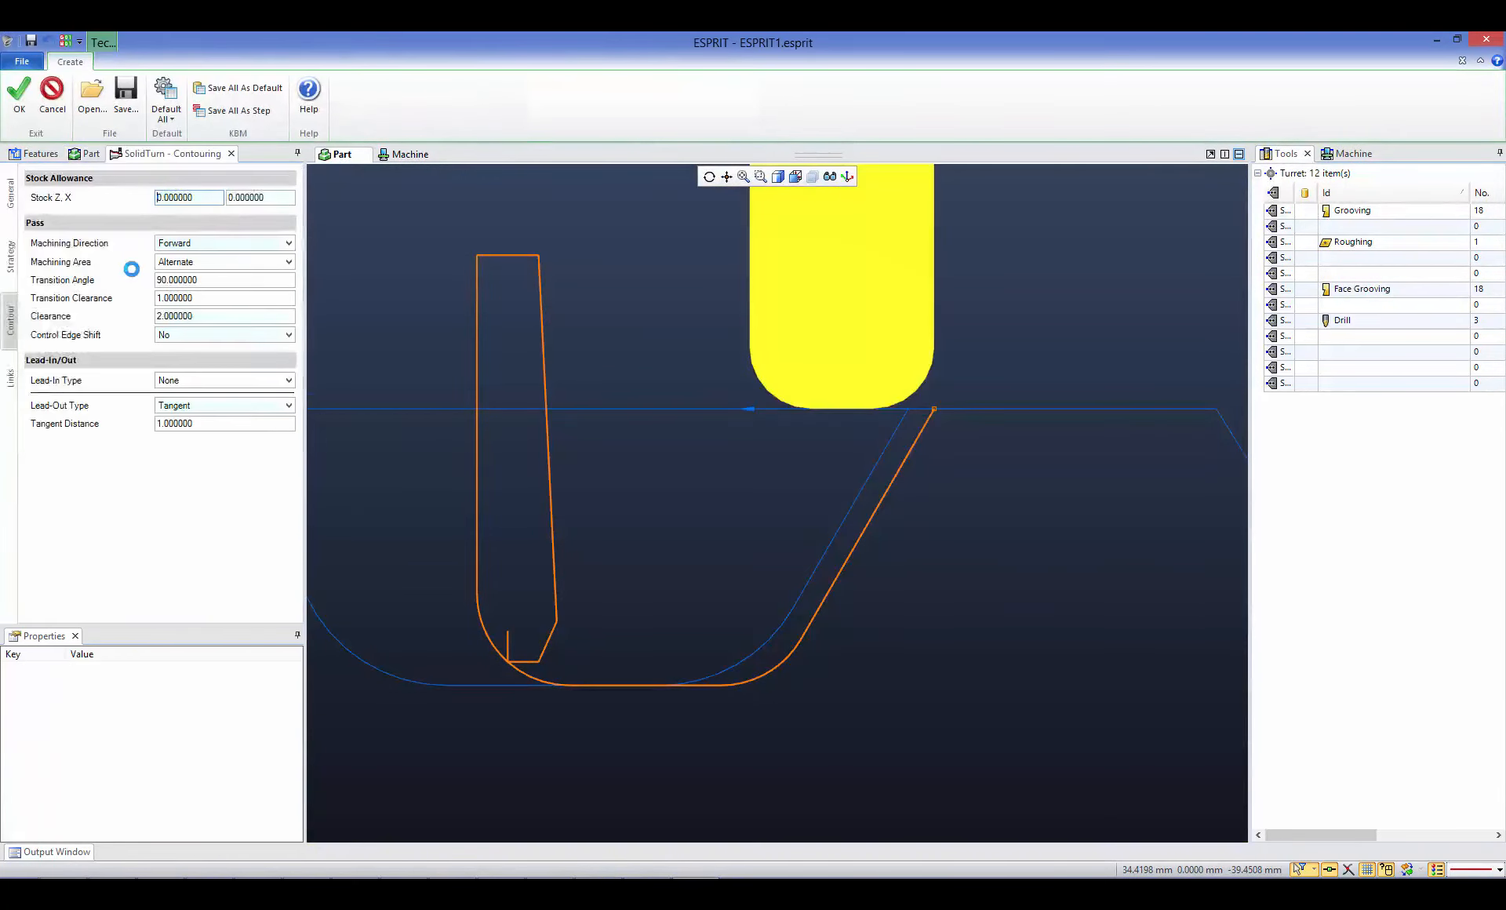
{"action": "left_click", "coordinate": [175, 339]}
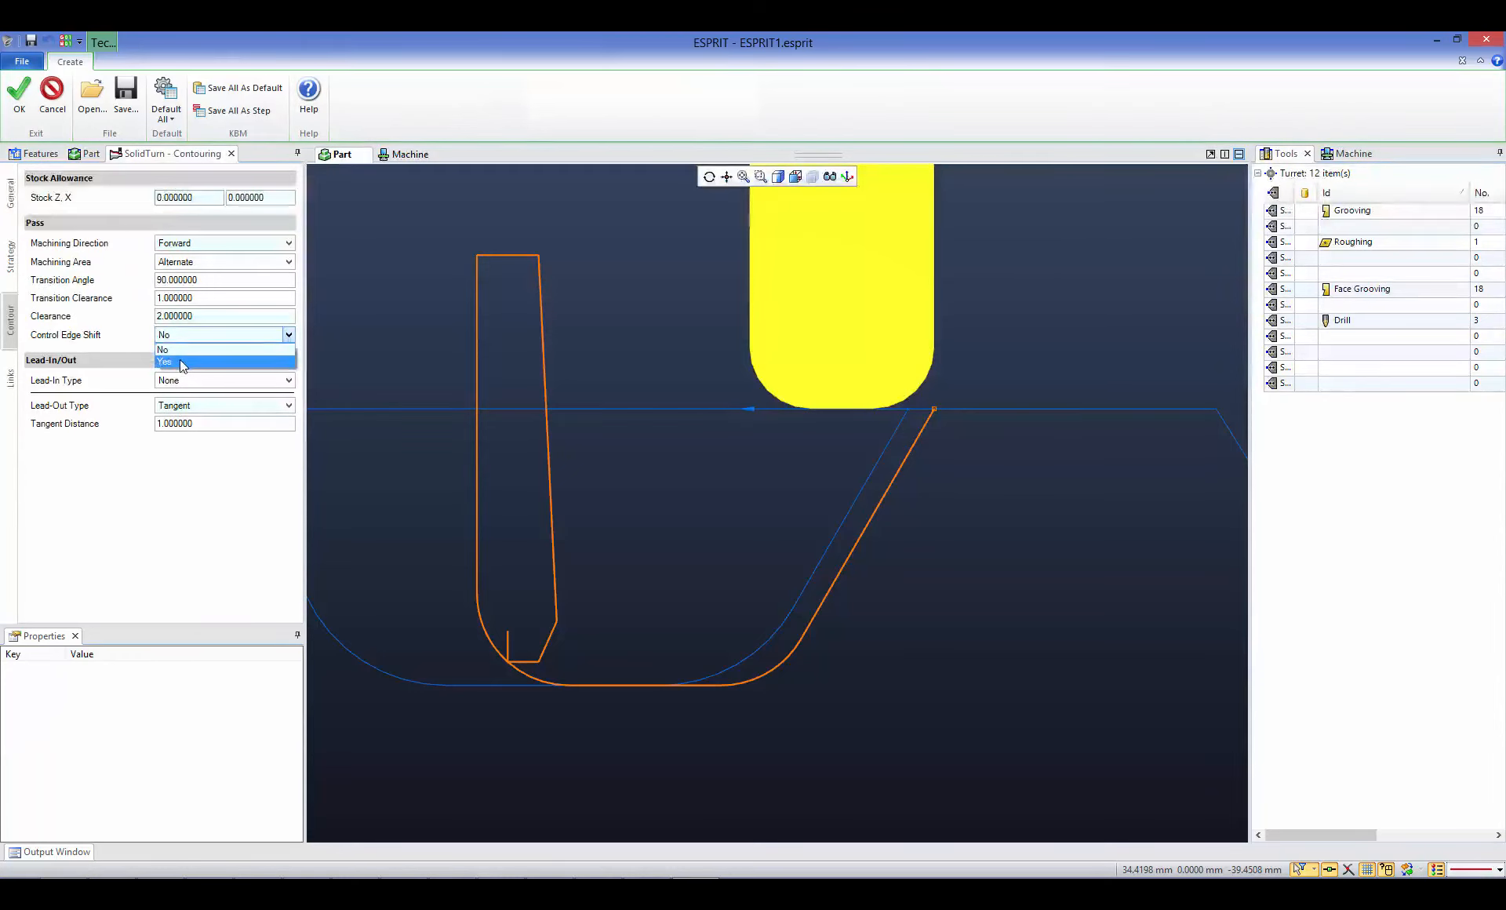
{"action": "left_click", "coordinate": [180, 359]}
{"action": "left_click", "coordinate": [19, 96]}
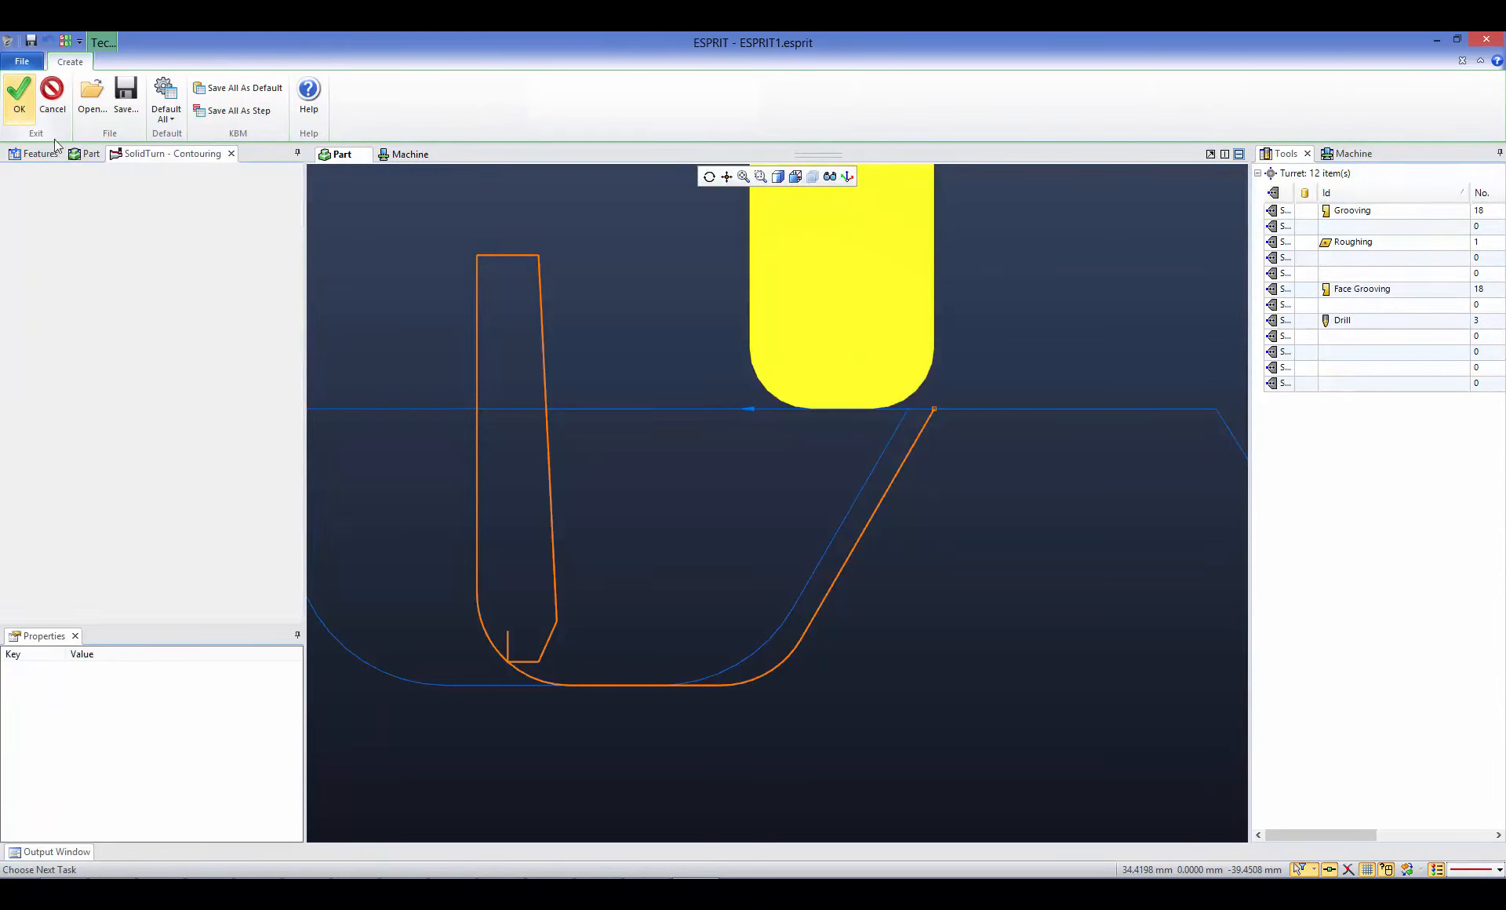
{"action": "middle_click_drag", "start_coordinate": [655, 336], "coordinate": [765, 327]}
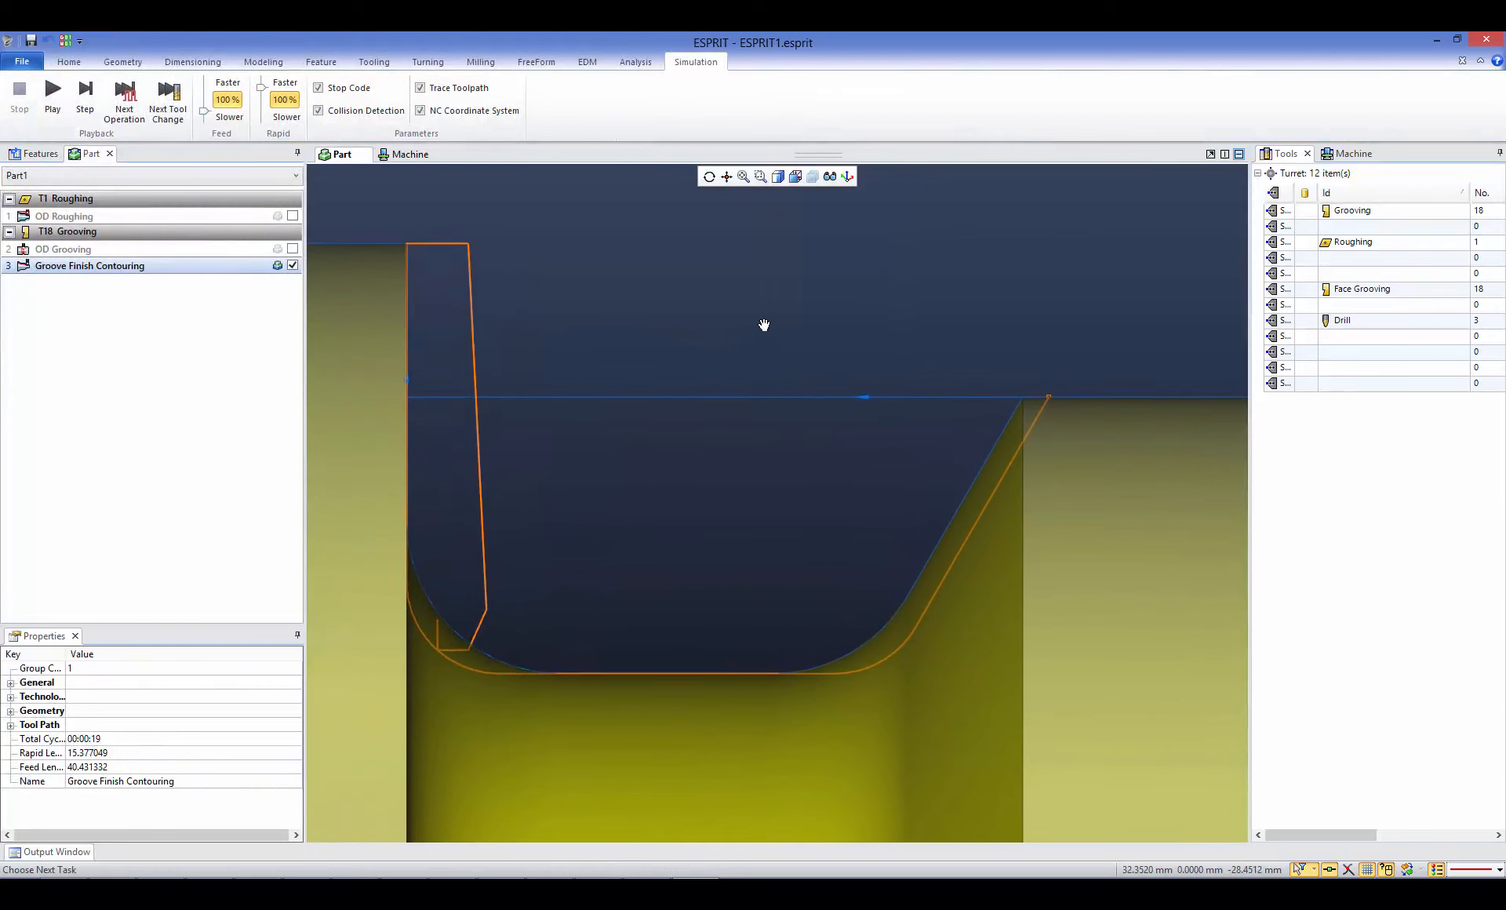
{"action": "scroll", "coordinate": [768, 383], "scroll_direction": "down", "scroll_amount": 1}
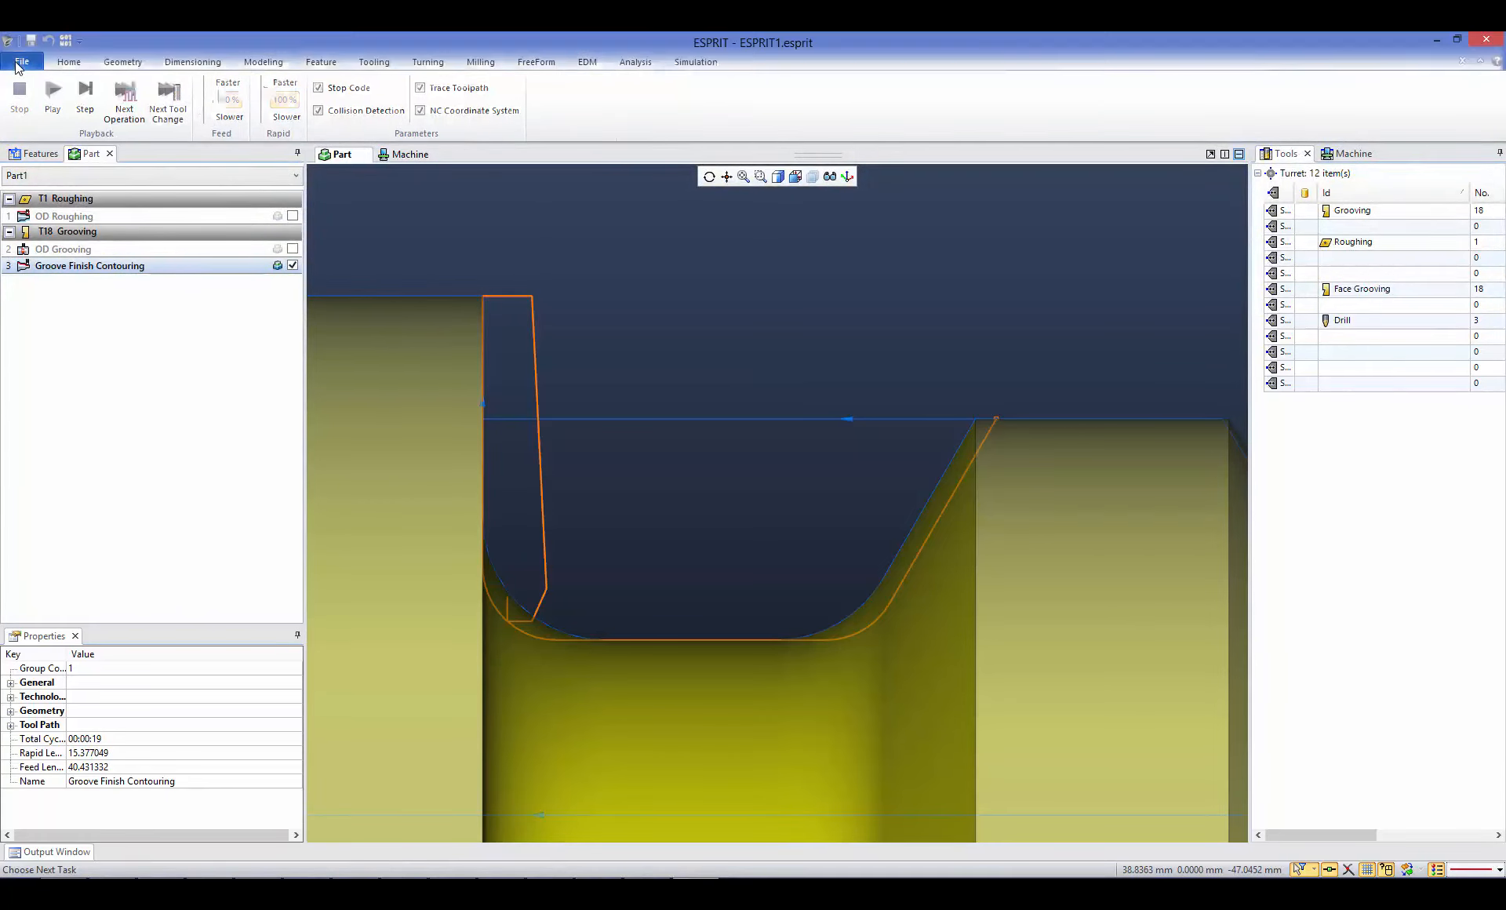
- Open Valve.esprit from the ZX View folder without saving the changes to ESPRIT1.esprit
{"action": "left_click", "coordinate": [16, 63]}
{"action": "left_click", "coordinate": [40, 128]}
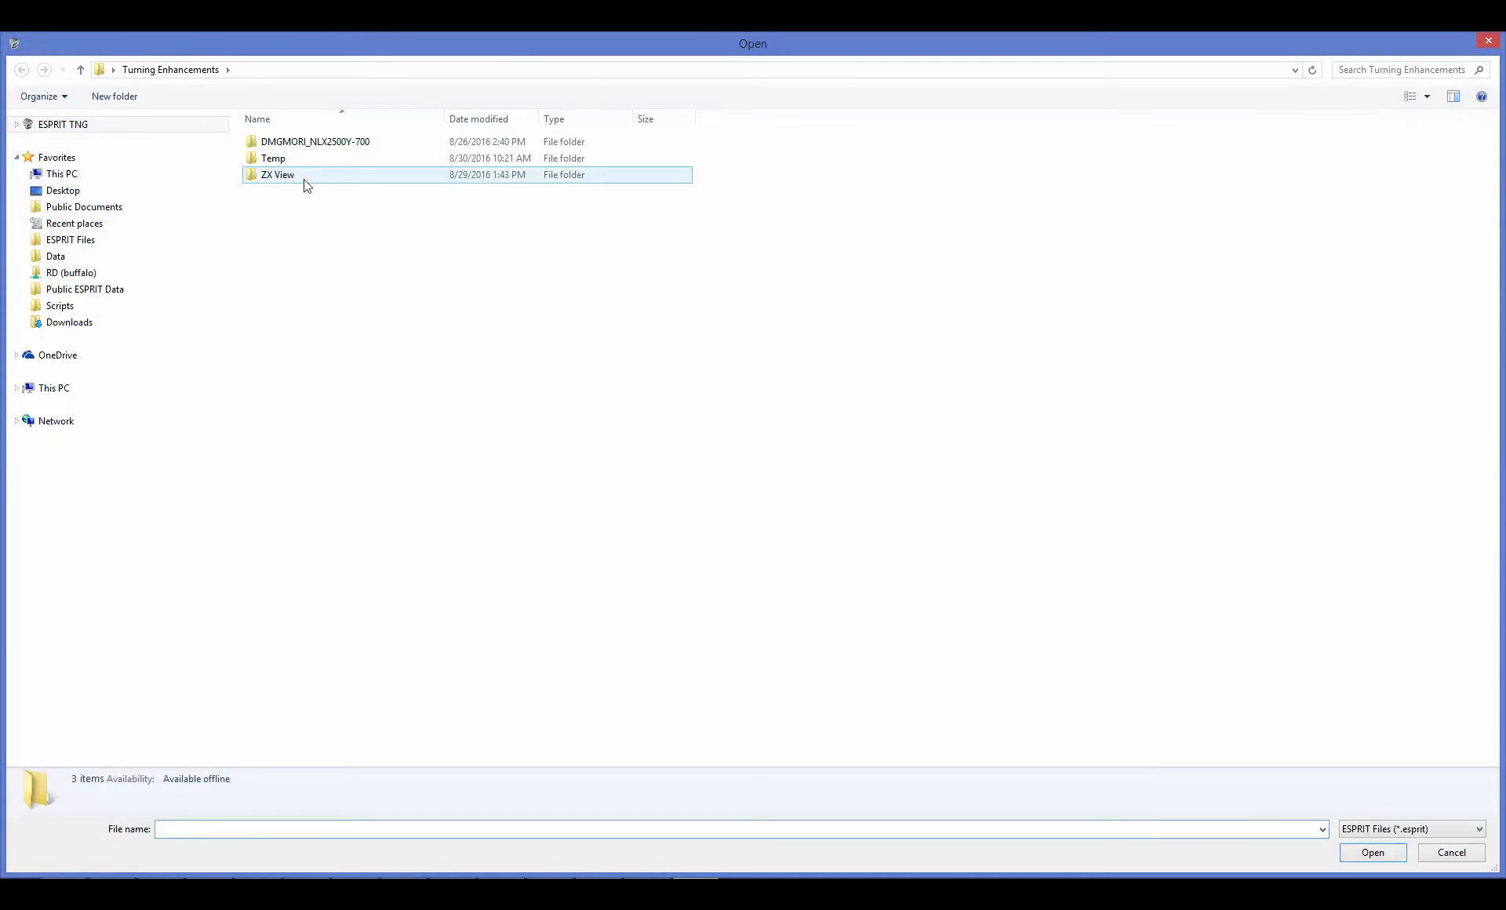
{"action": "double_click", "coordinate": [292, 179]}
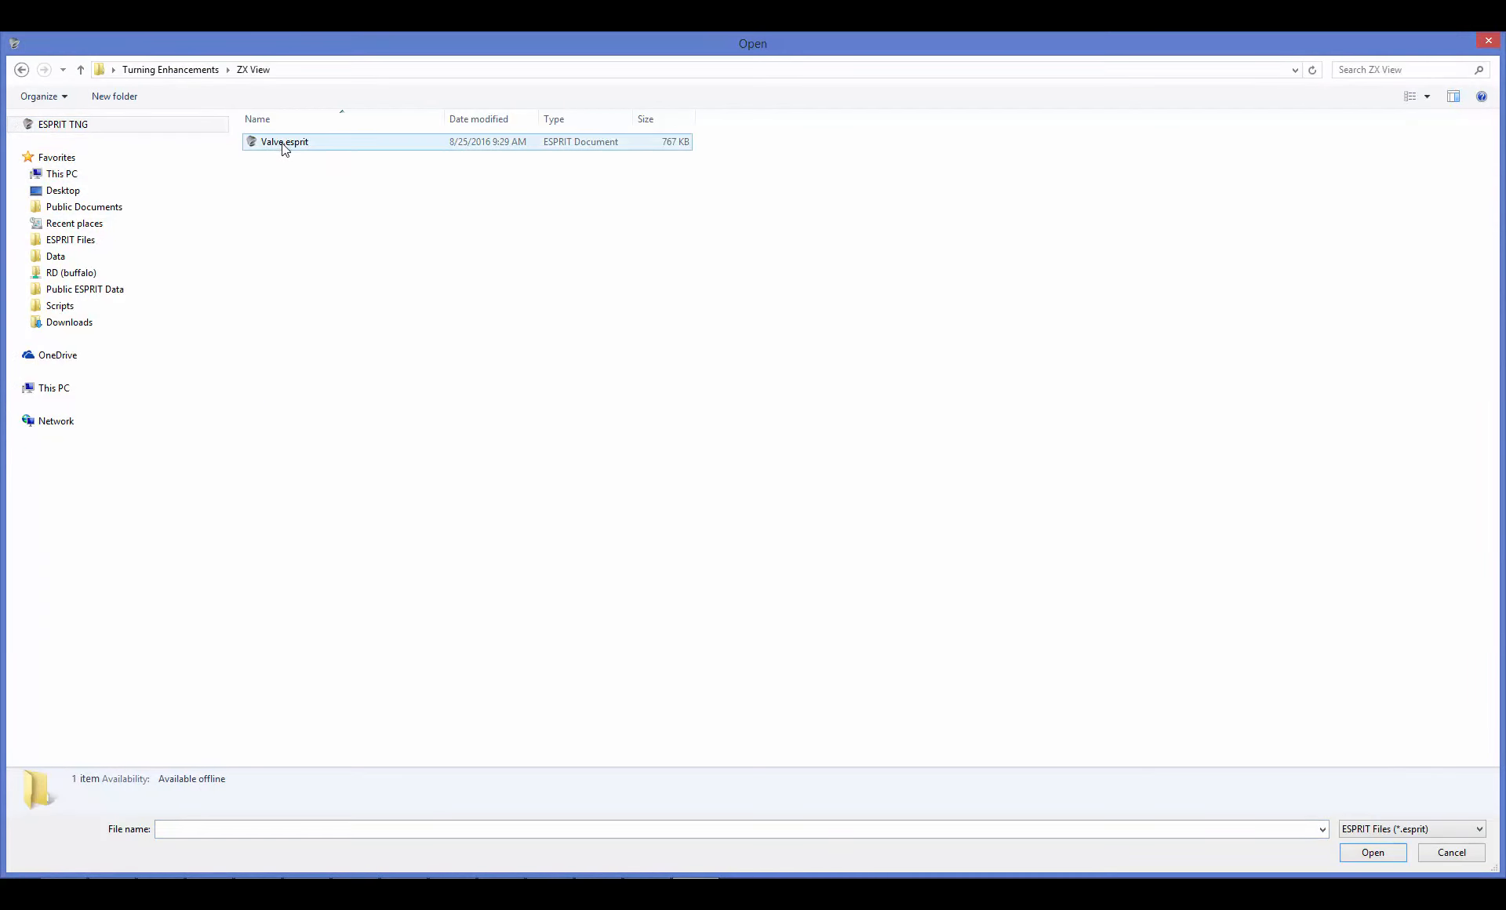
{"action": "double_click", "coordinate": [290, 146]}
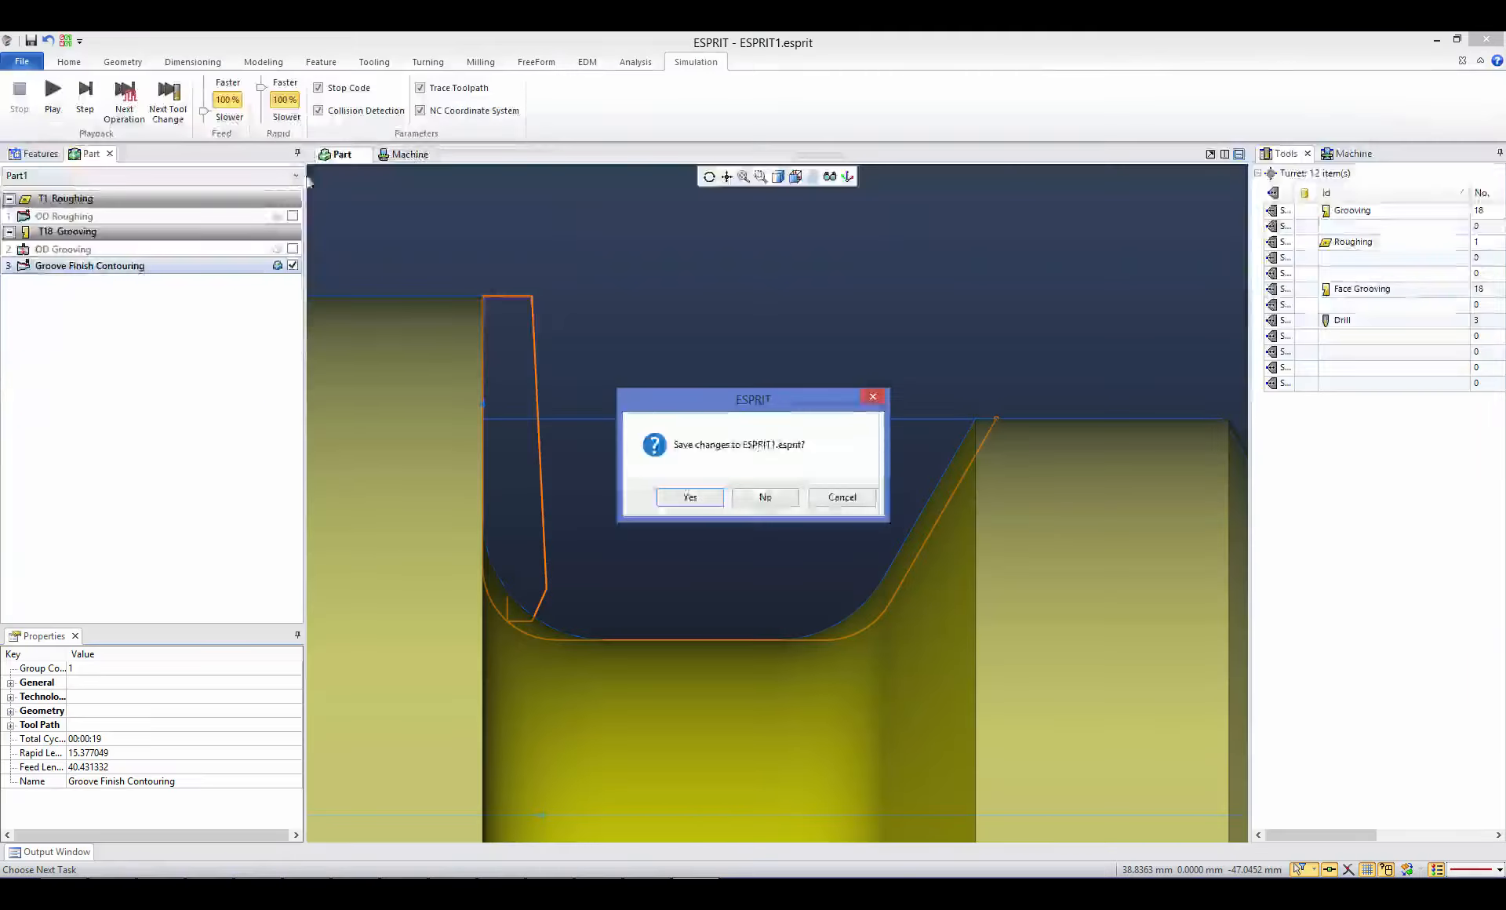
{"action": "left_click", "coordinate": [766, 499]}
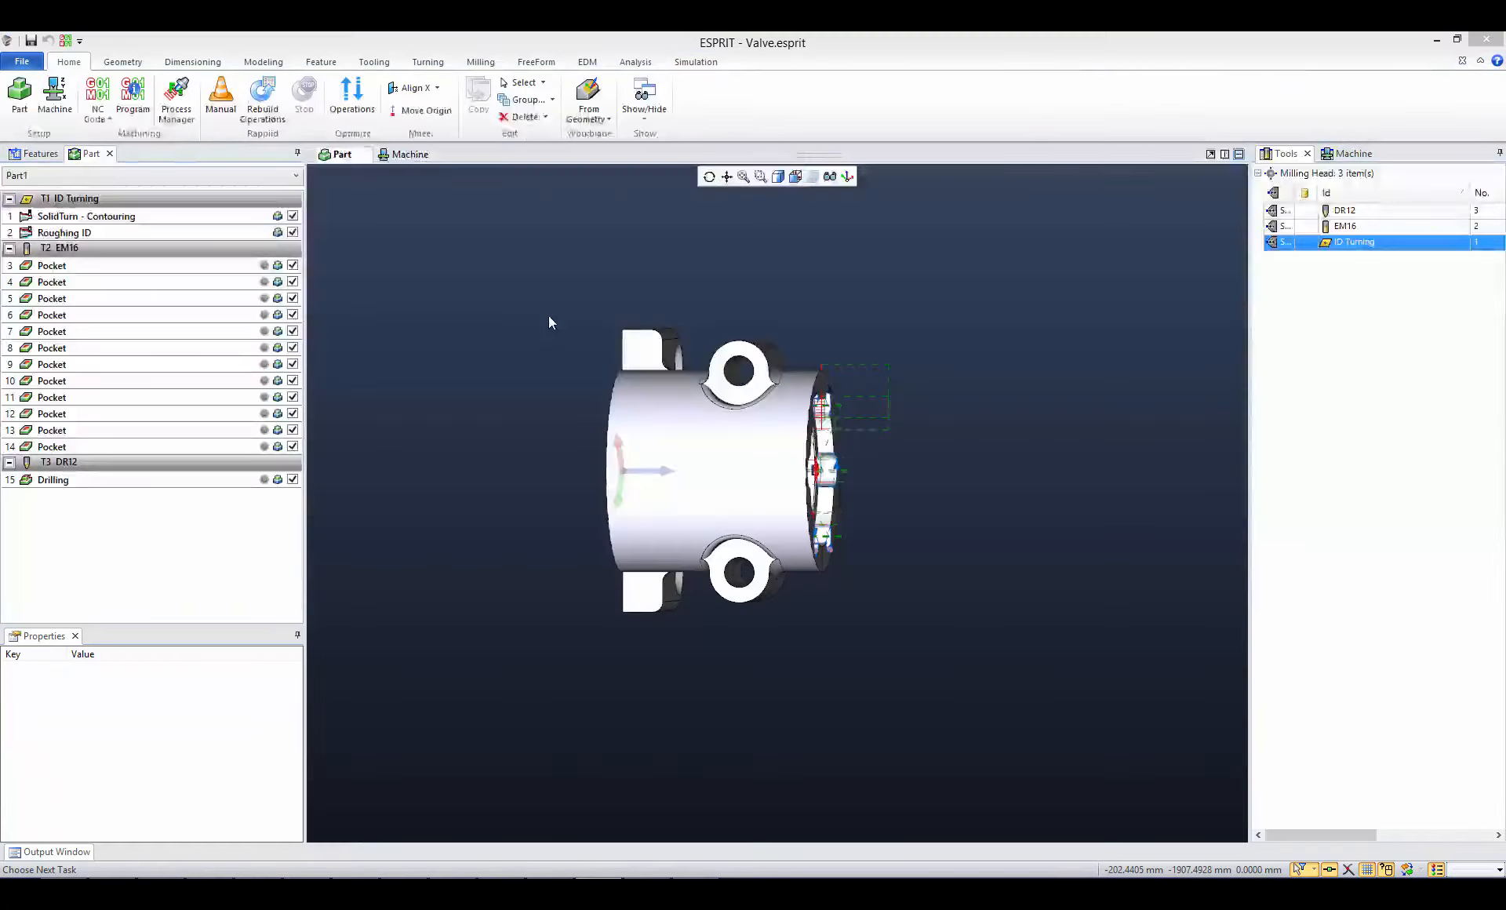
- Simulate the valve part's operations and view the running machine from several standard view directions
{"action": "left_click", "coordinate": [695, 62]}
{"action": "left_click", "coordinate": [52, 98]}
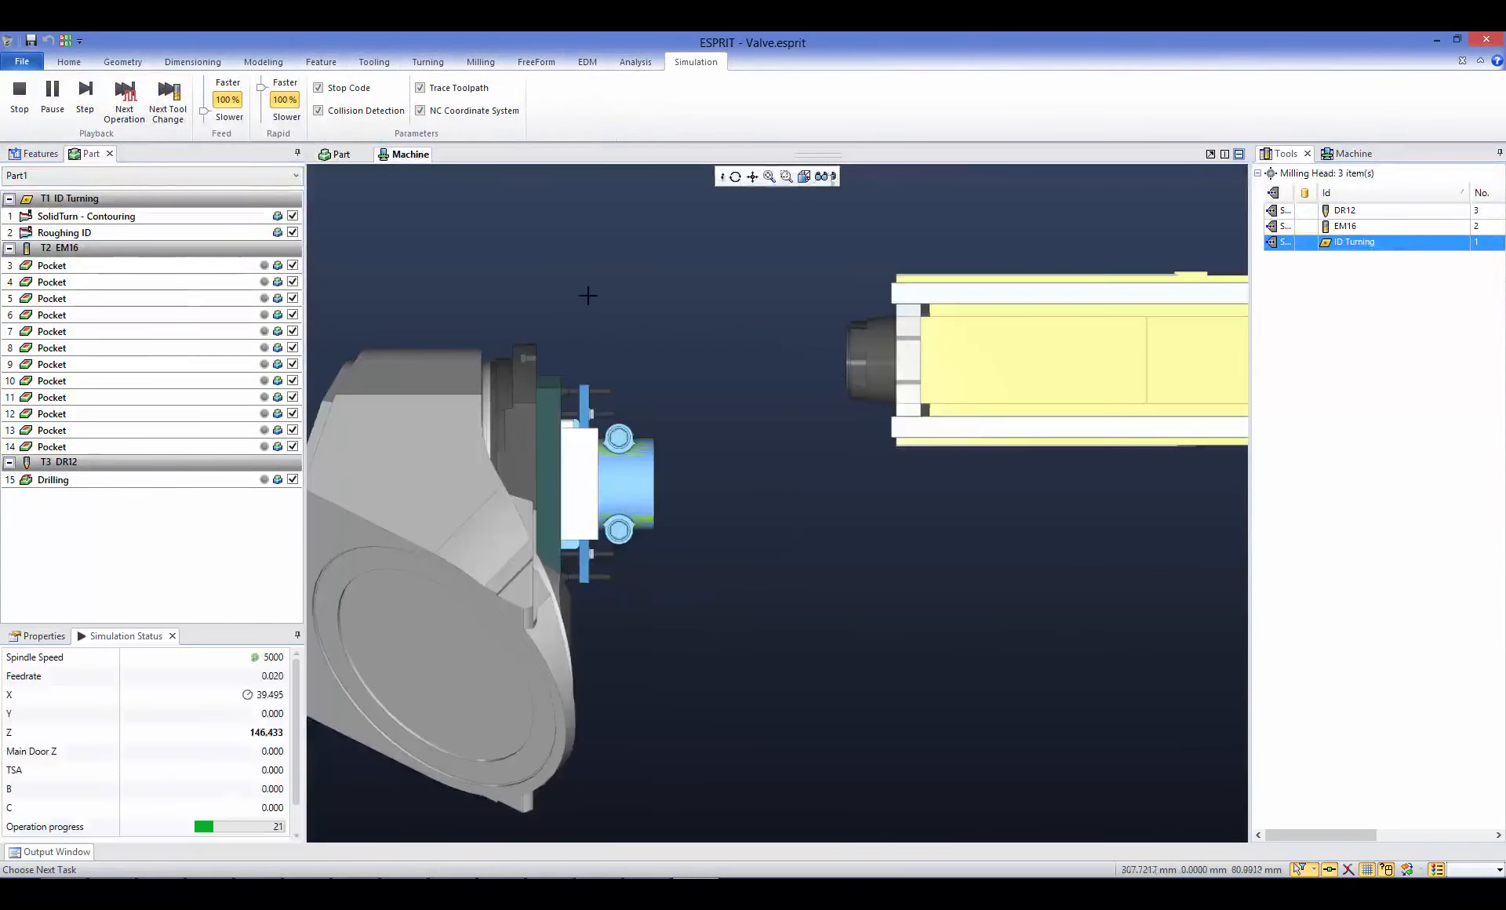
{"action": "left_click", "coordinate": [804, 175]}
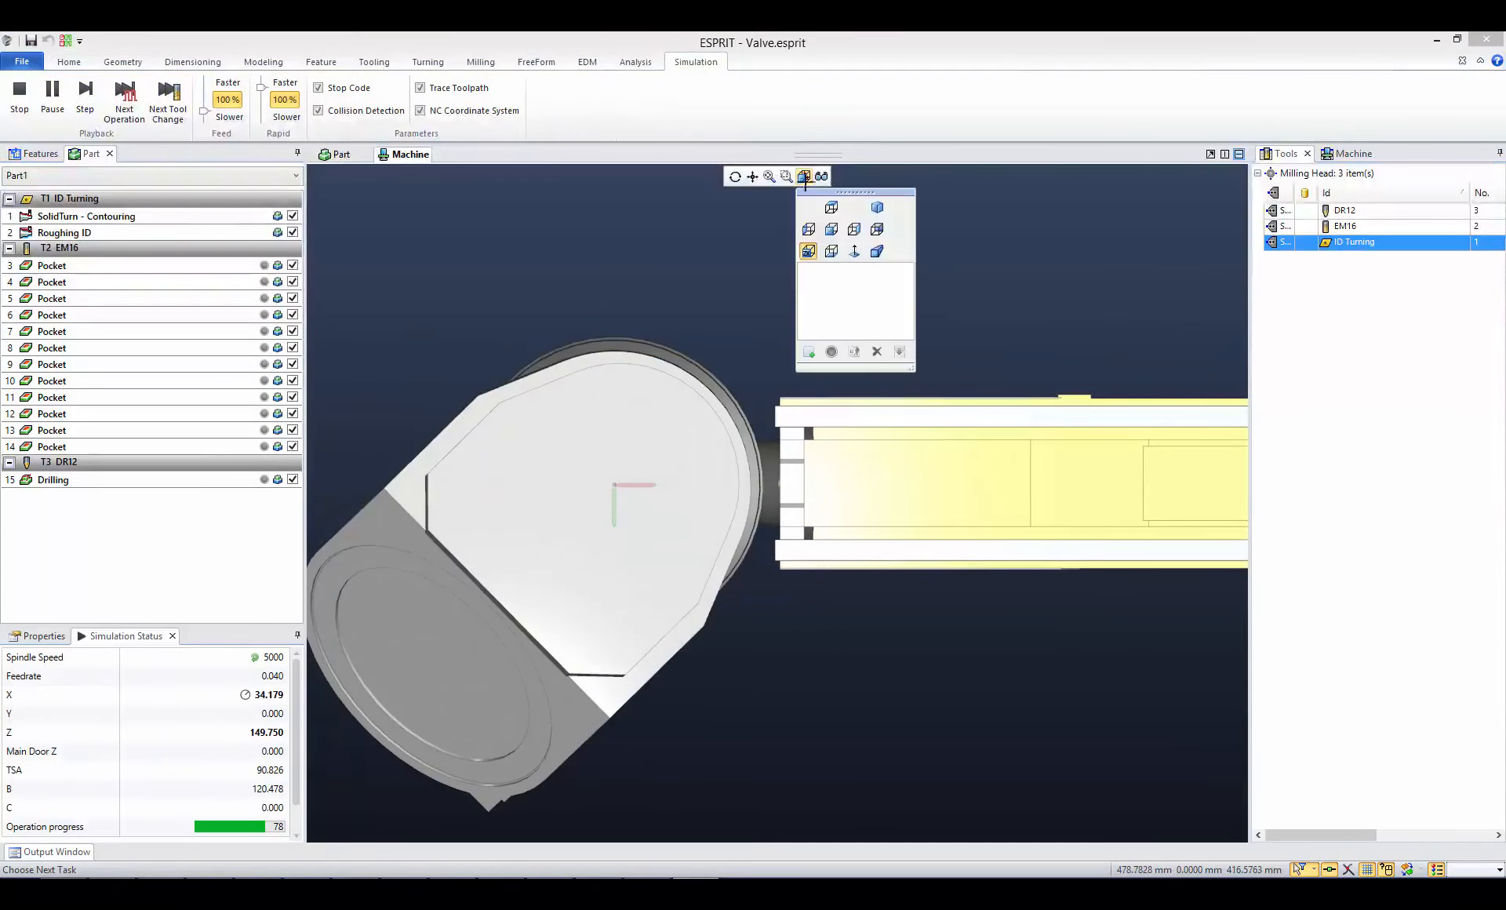
{"action": "left_click", "coordinate": [830, 230]}
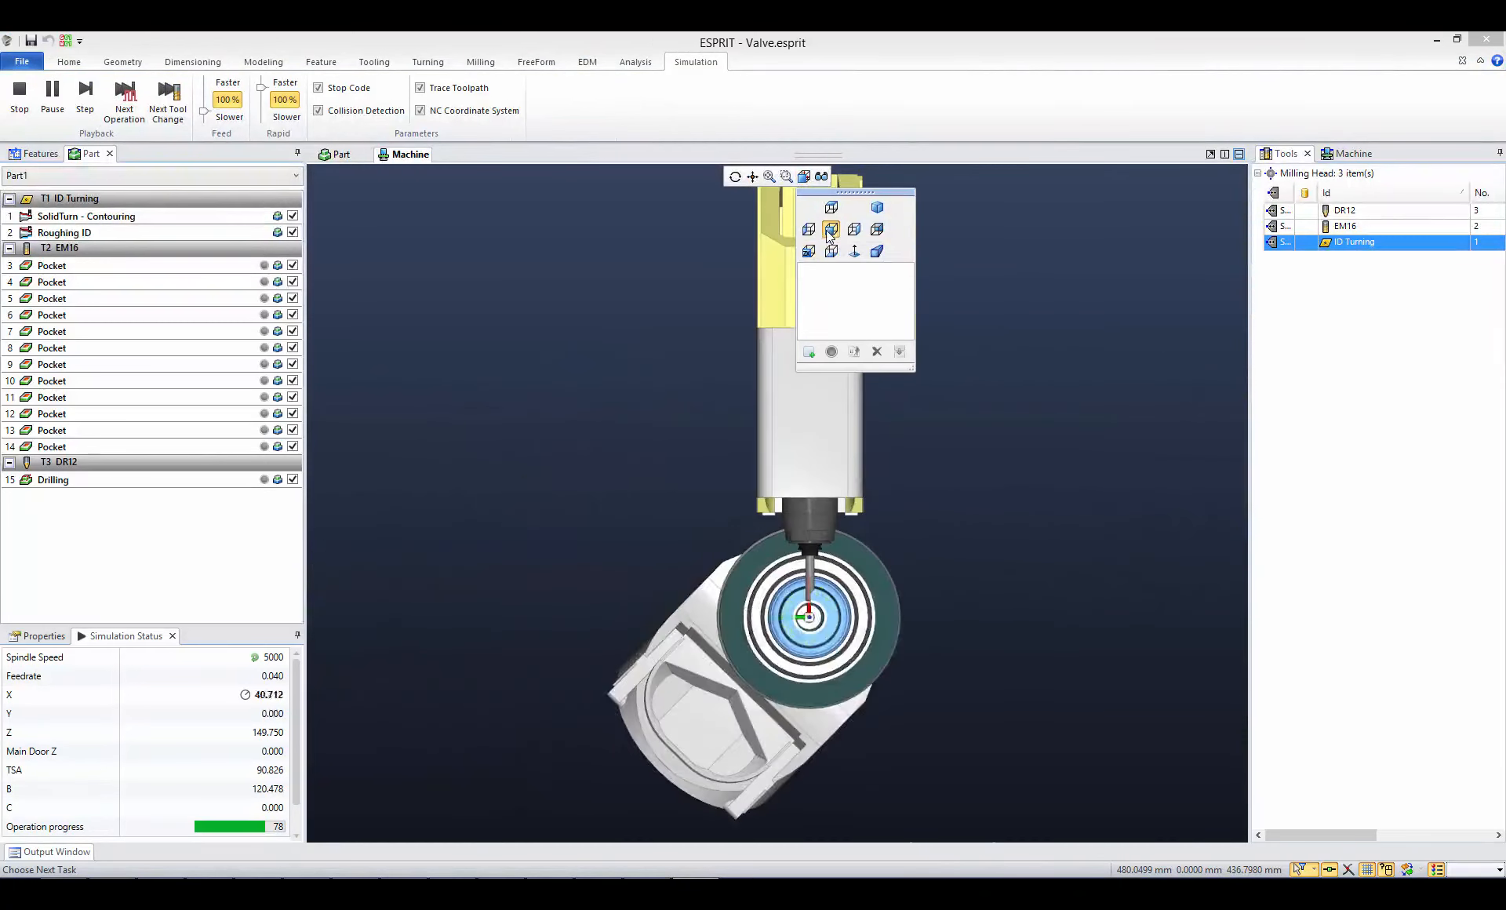
{"action": "left_click", "coordinate": [808, 251]}
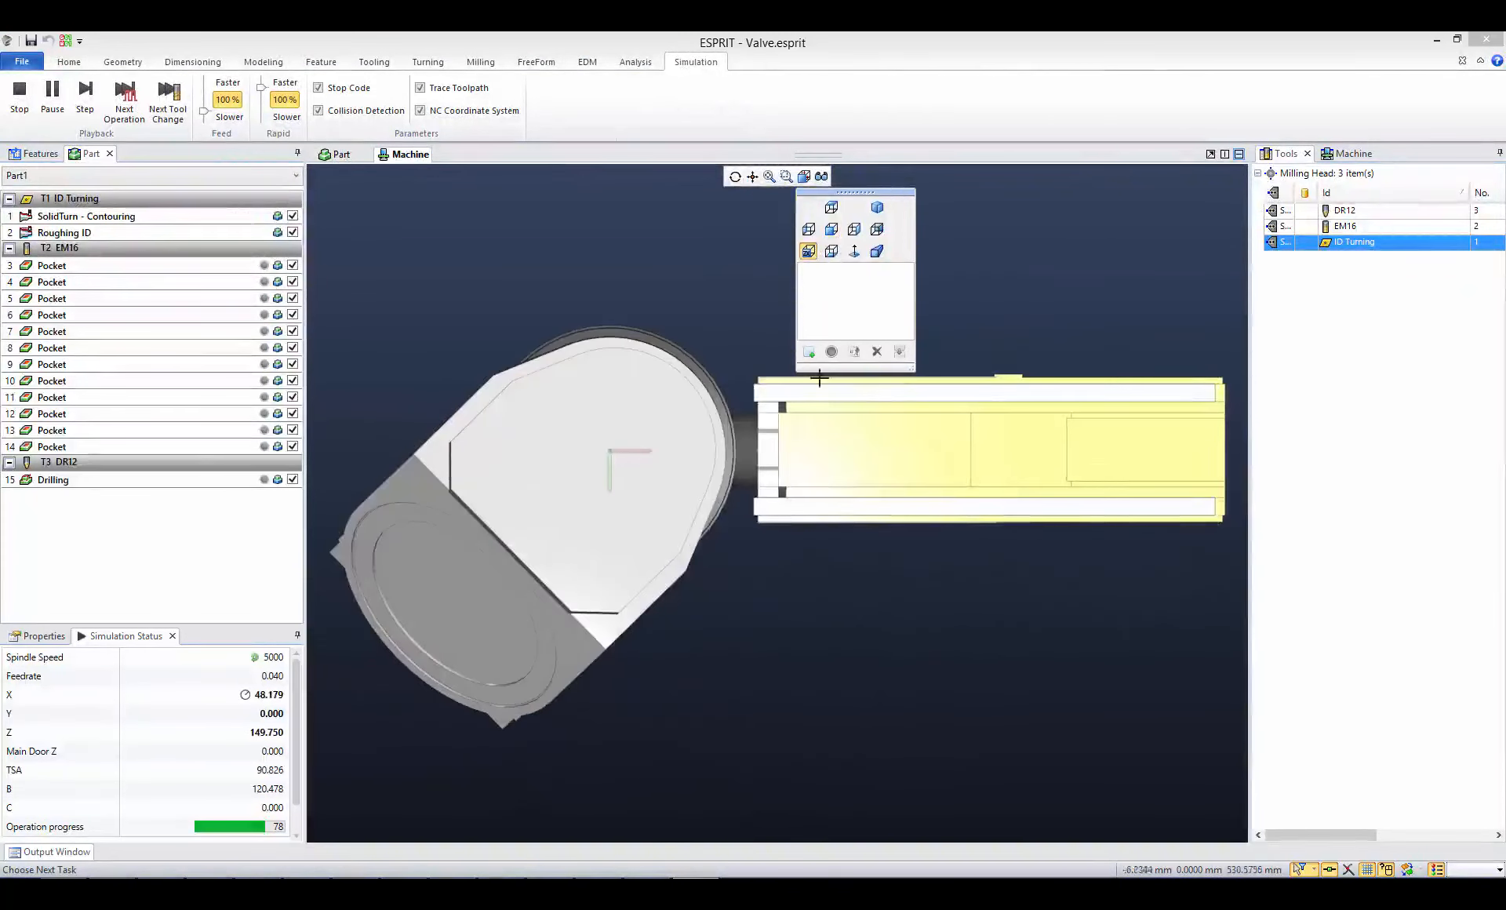
{"action": "left_click", "coordinate": [808, 229]}
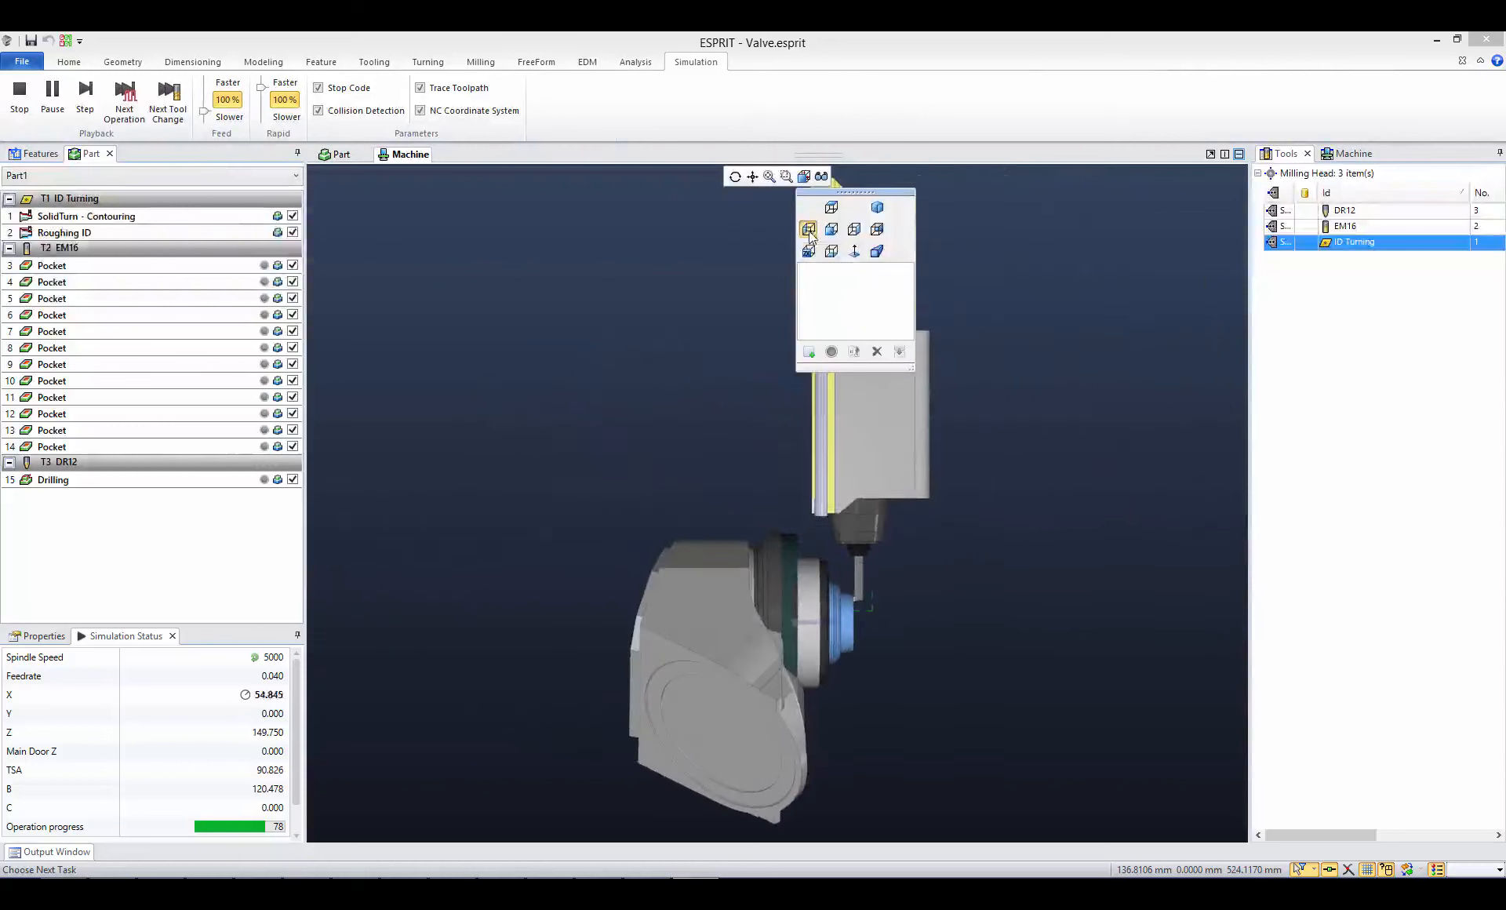
- Examine the tool at the valve part in the running simulation, first from the side view and then looking perpendicular to the upright spindle axis
{"action": "left_click", "coordinate": [948, 588]}
{"action": "scroll", "coordinate": [847, 589], "scroll_direction": "up", "scroll_amount": 5}
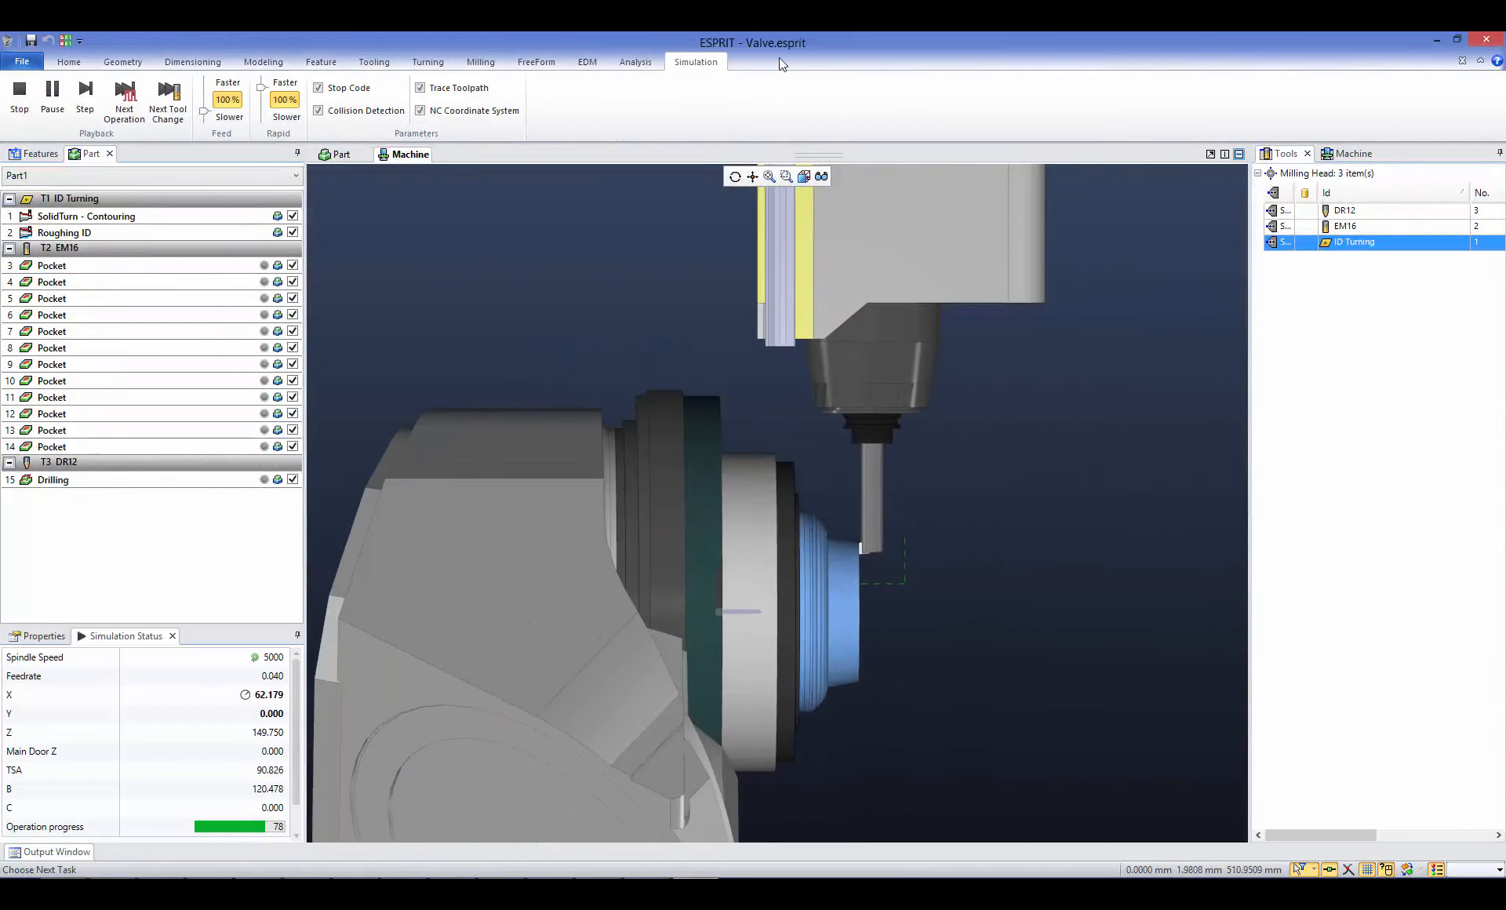
{"action": "left_click", "coordinate": [804, 175]}
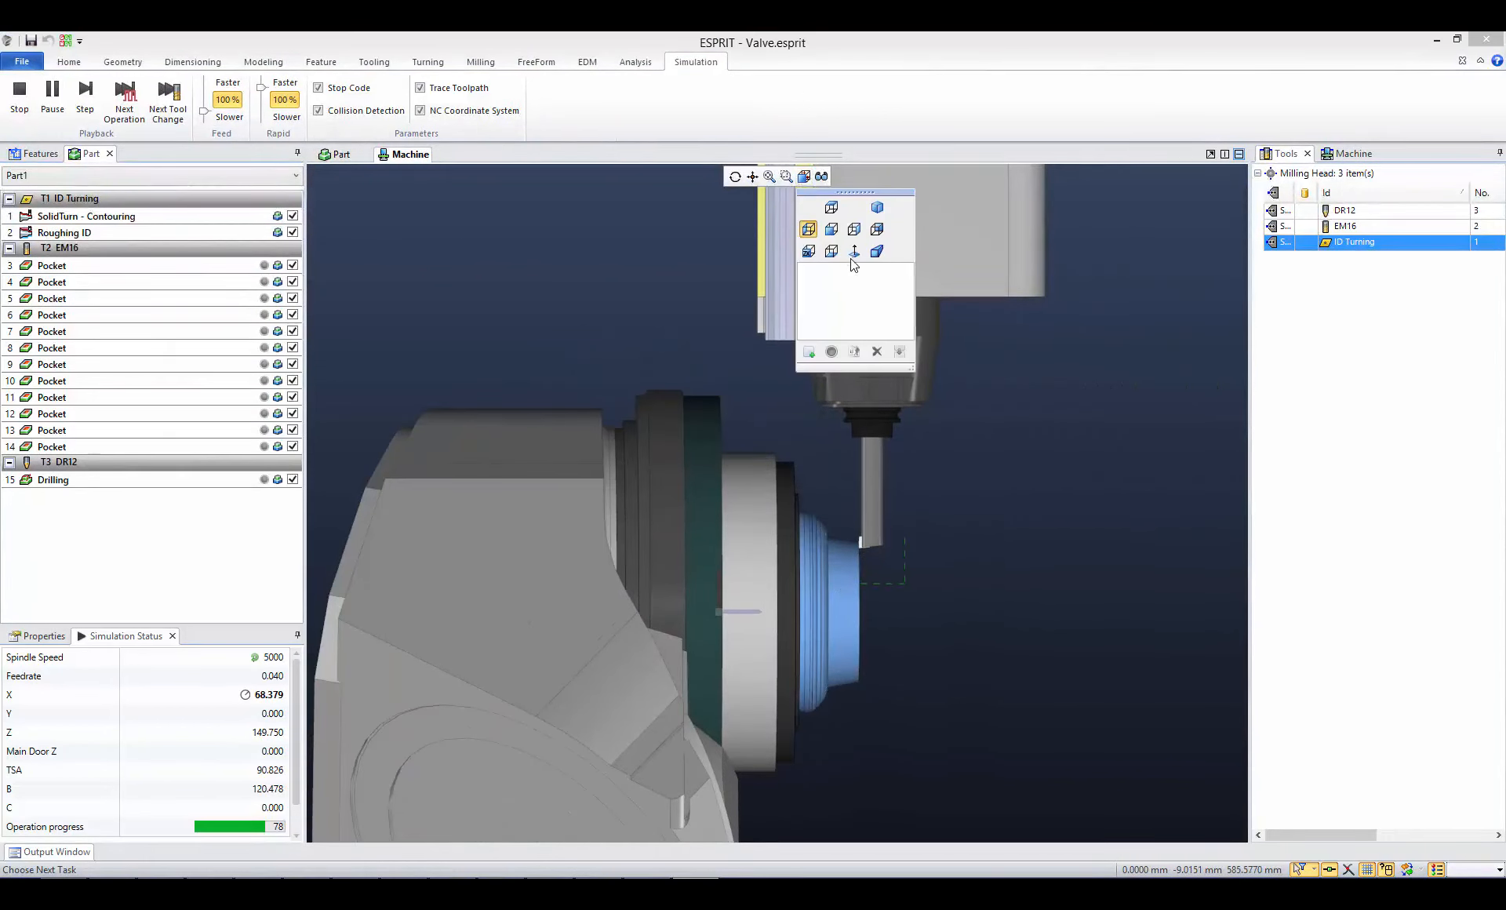
{"action": "left_click", "coordinate": [854, 252]}
{"action": "middle_click_drag", "start_coordinate": [970, 552], "coordinate": [906, 521]}
{"action": "scroll", "coordinate": [820, 563], "scroll_direction": "up", "scroll_amount": 5}
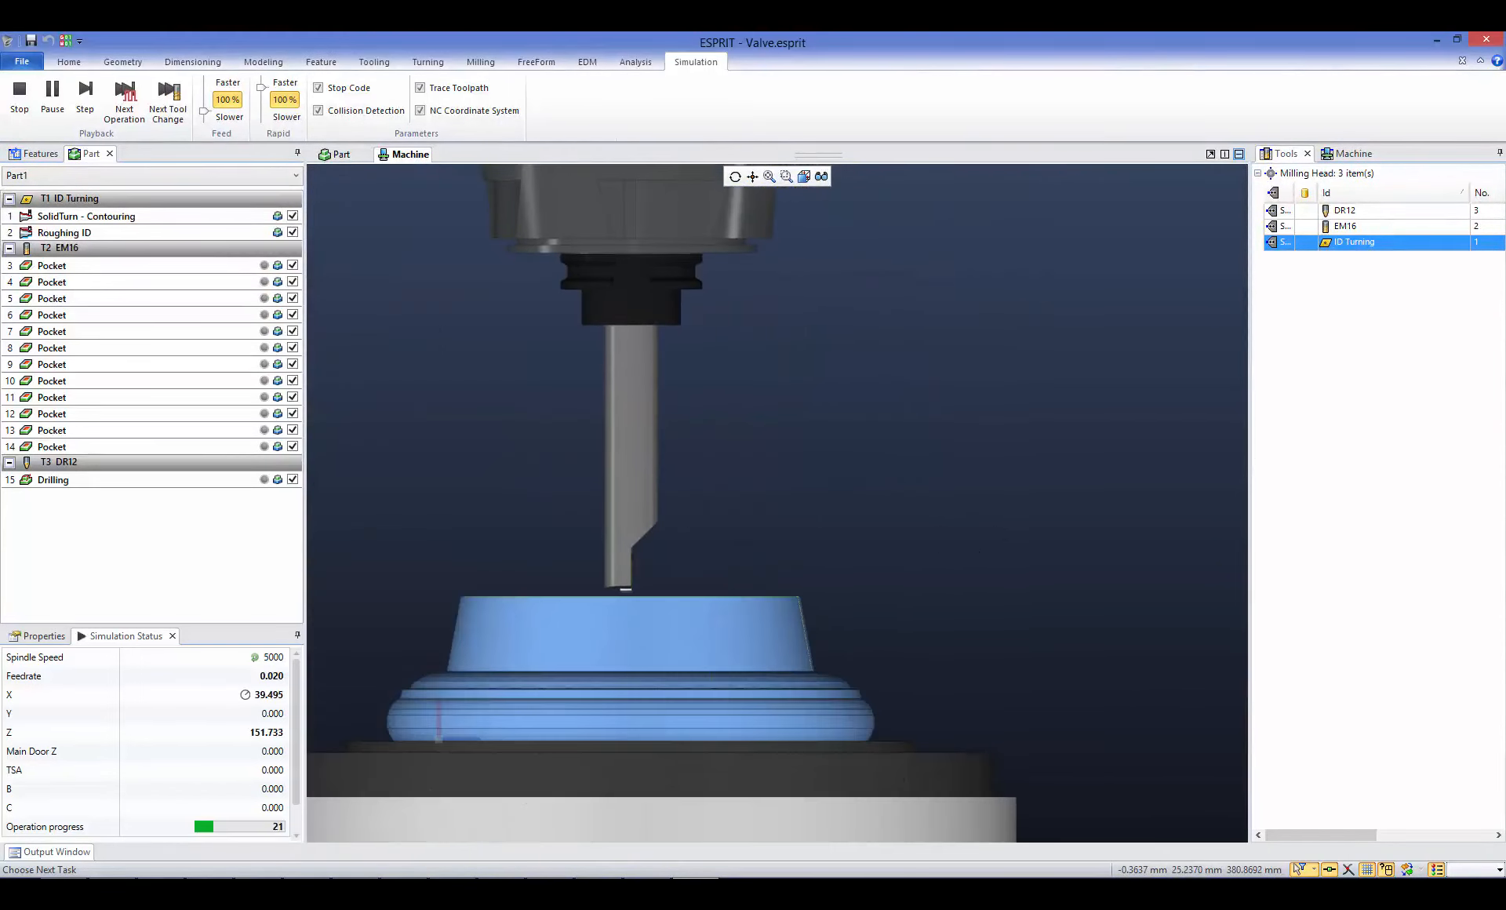
- Switch the running machine simulation to the ZX view and inspect the ID turning tool at the valve's front face
{"action": "left_click", "coordinate": [804, 176]}
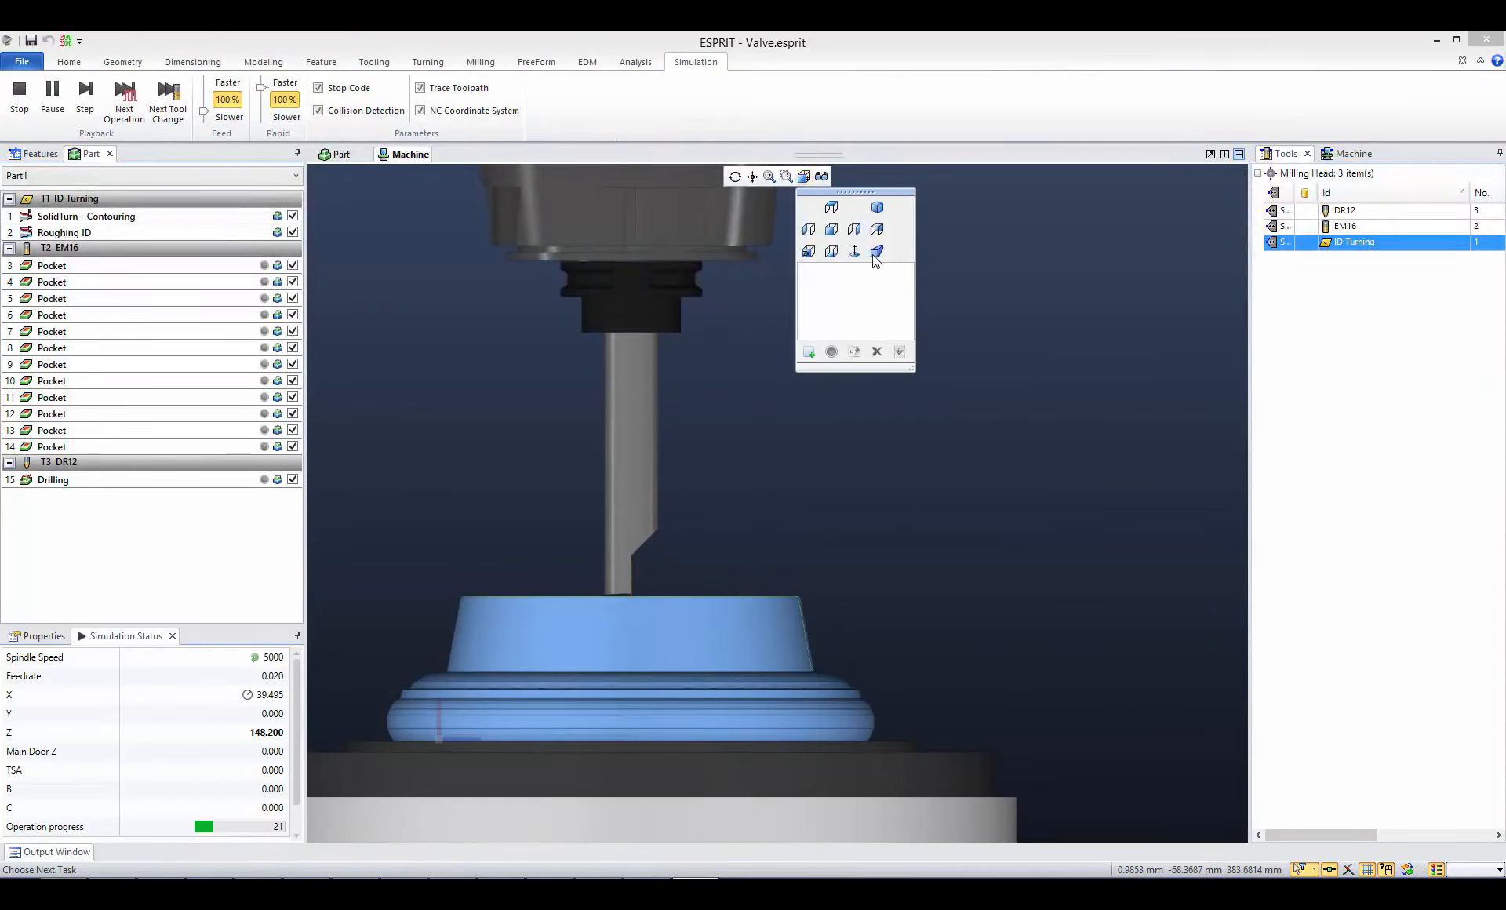
{"action": "left_click", "coordinate": [807, 251]}
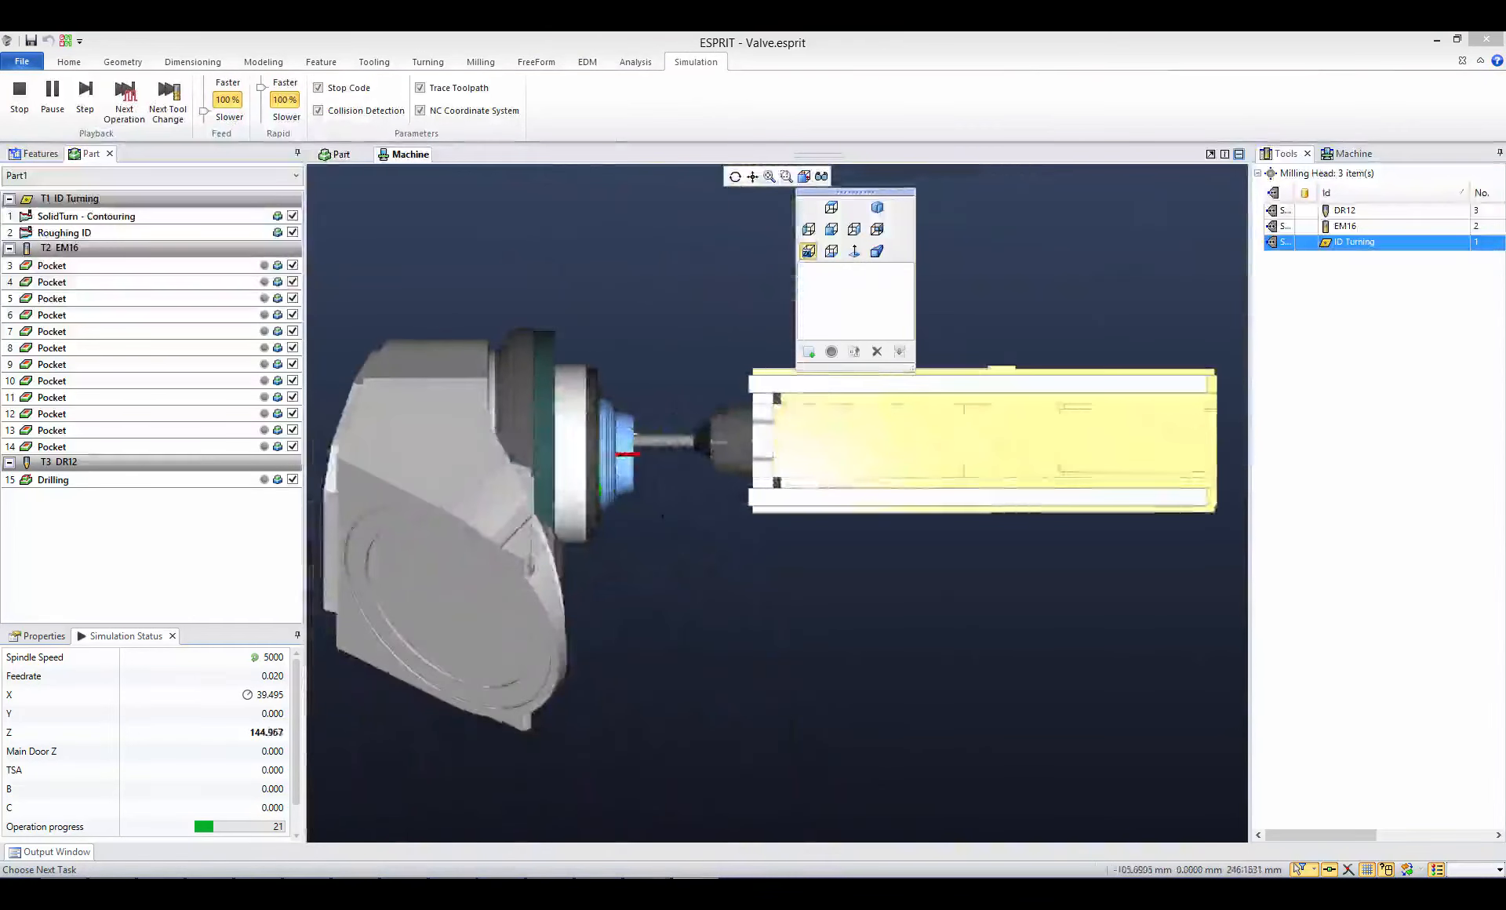
{"action": "scroll", "coordinate": [686, 491], "scroll_direction": "up", "scroll_amount": 6}
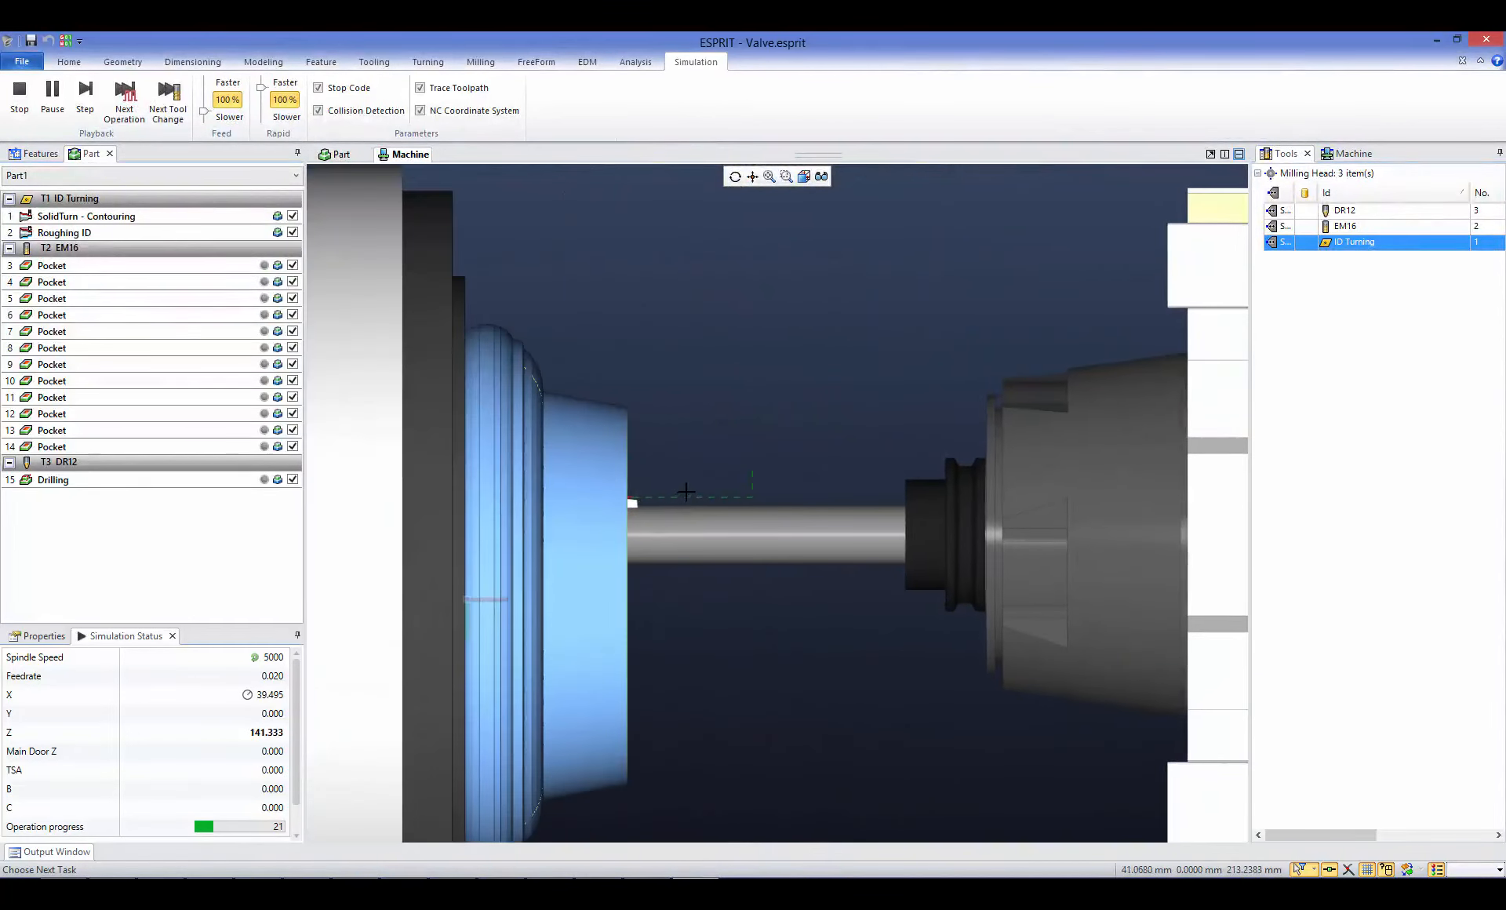